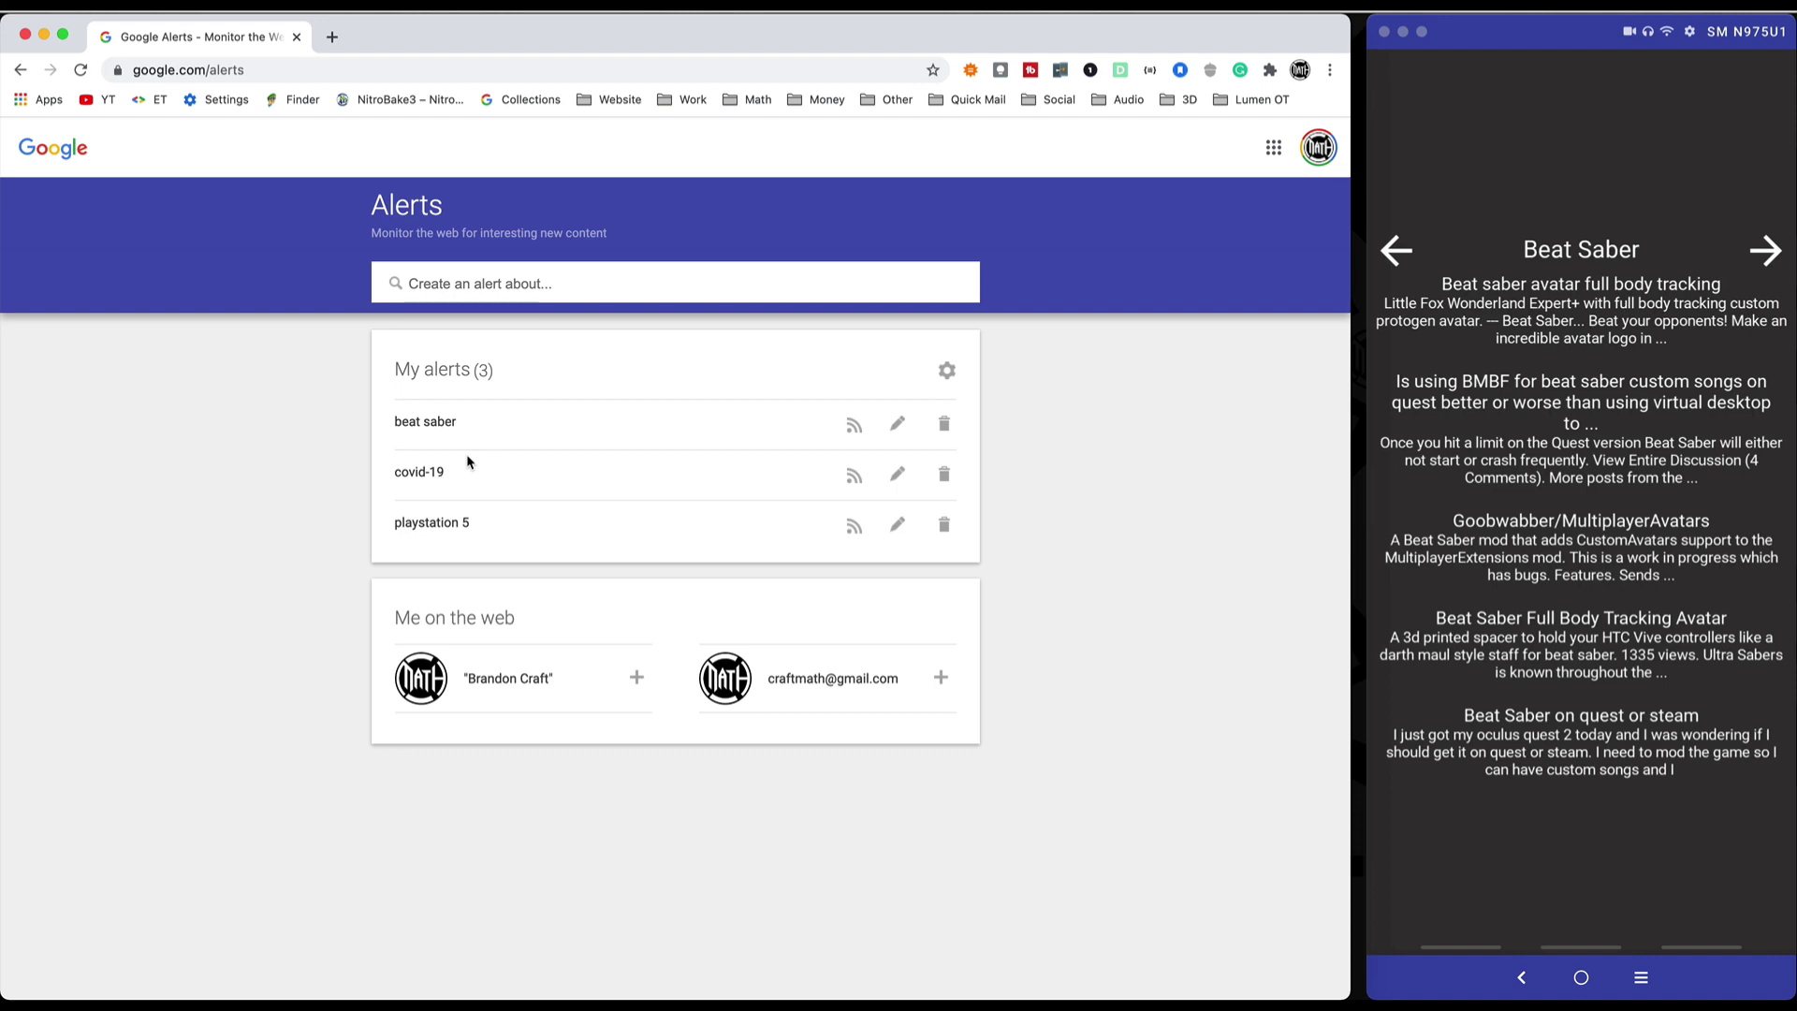
Step: Cycle the news widget back and forth through the Beat Saber, PS5 and COVID-19 feeds, ending on COVID-19
left_click(1762, 253)
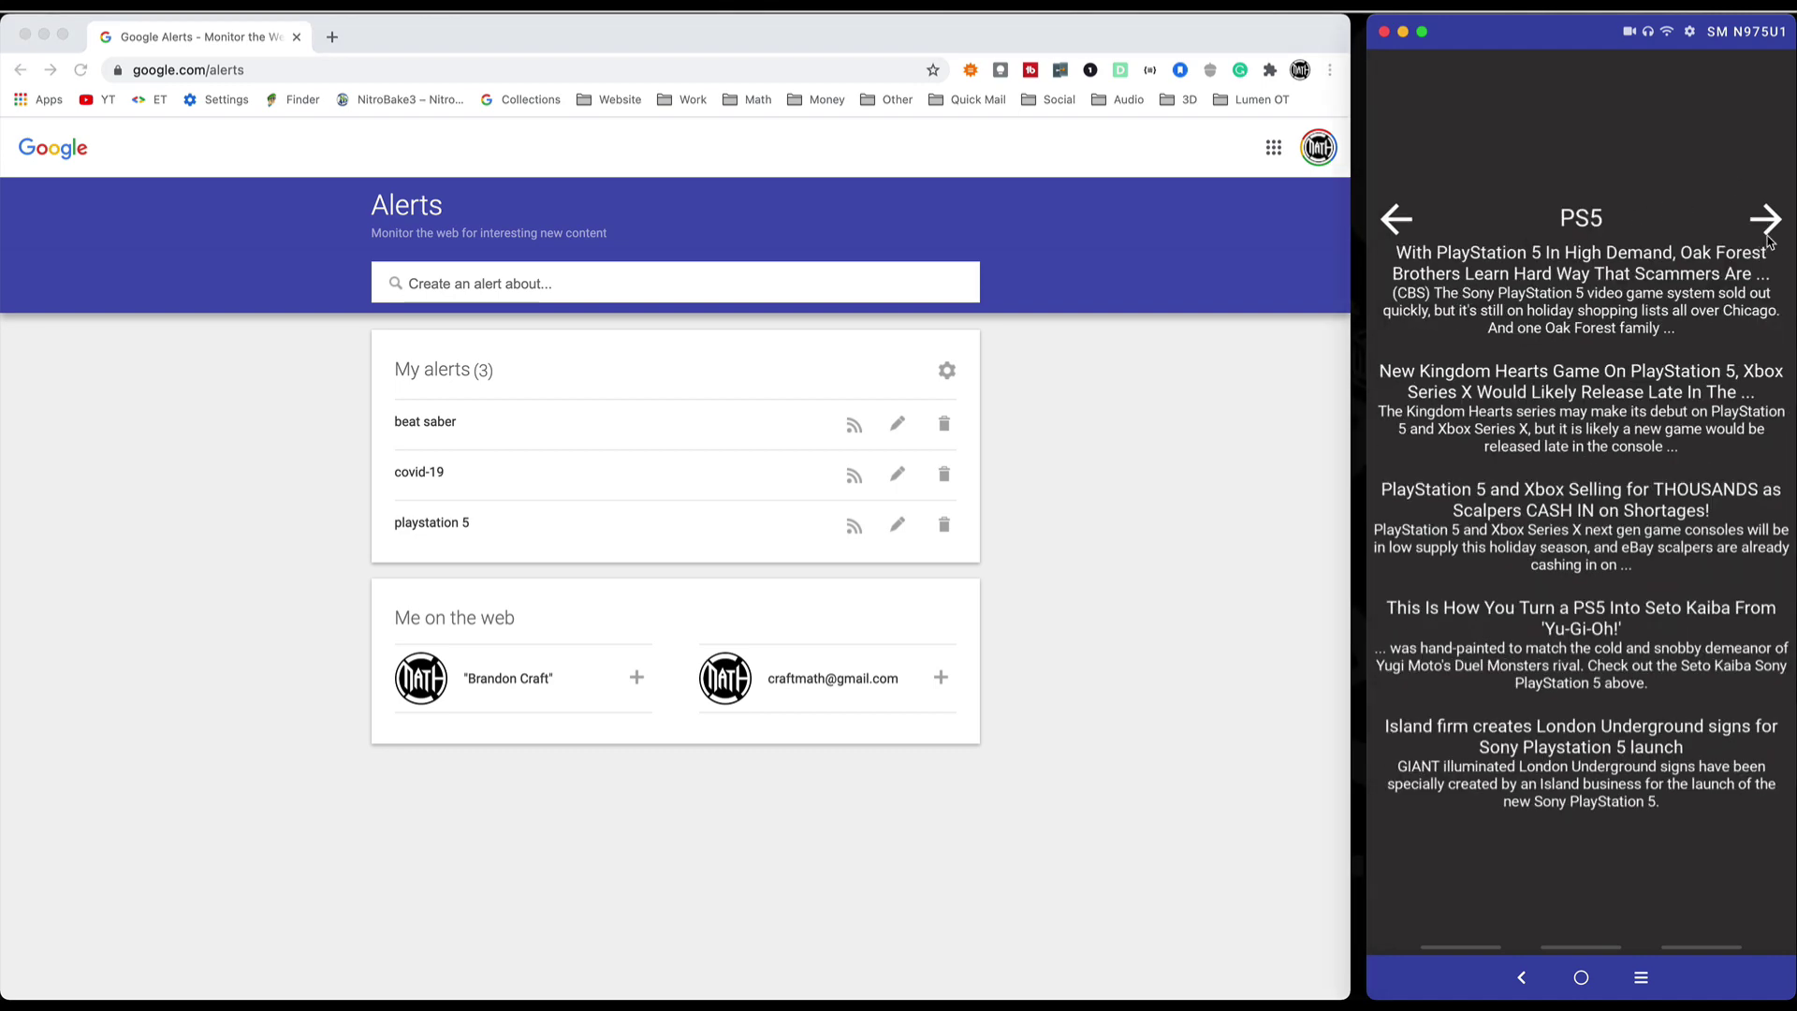
left_click(1771, 224)
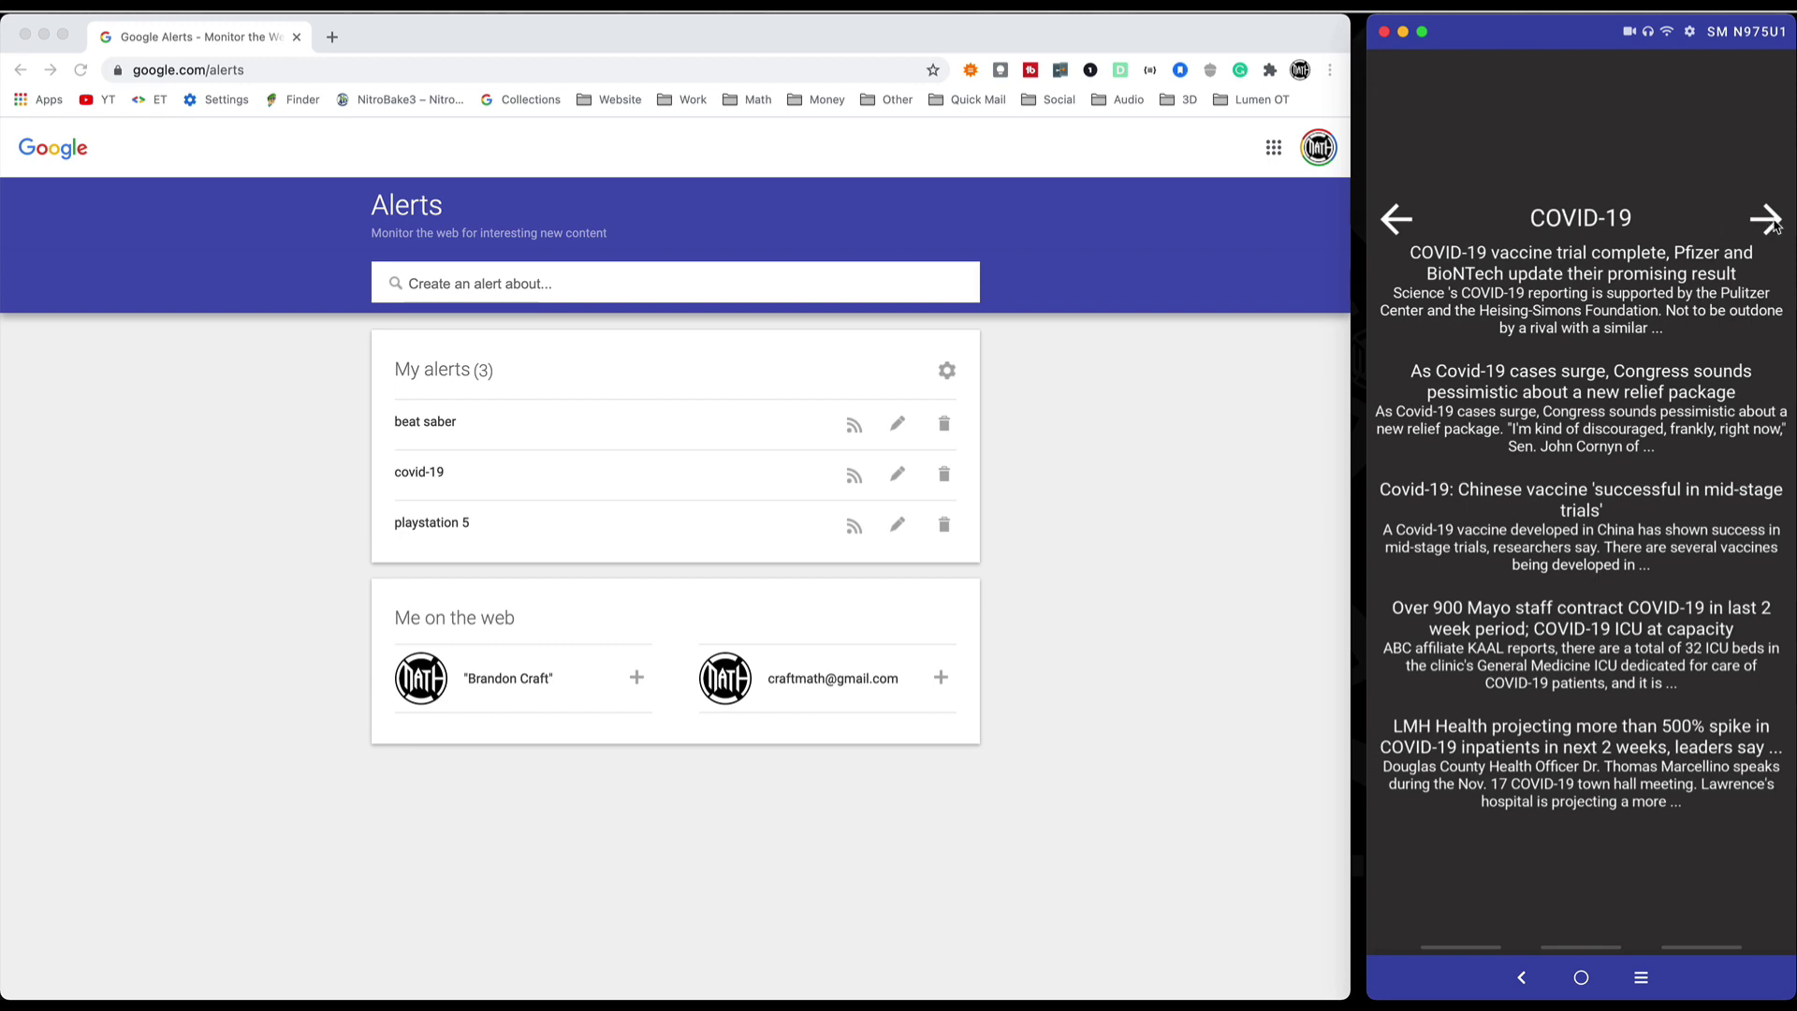
left_click(1775, 226)
left_click(1410, 260)
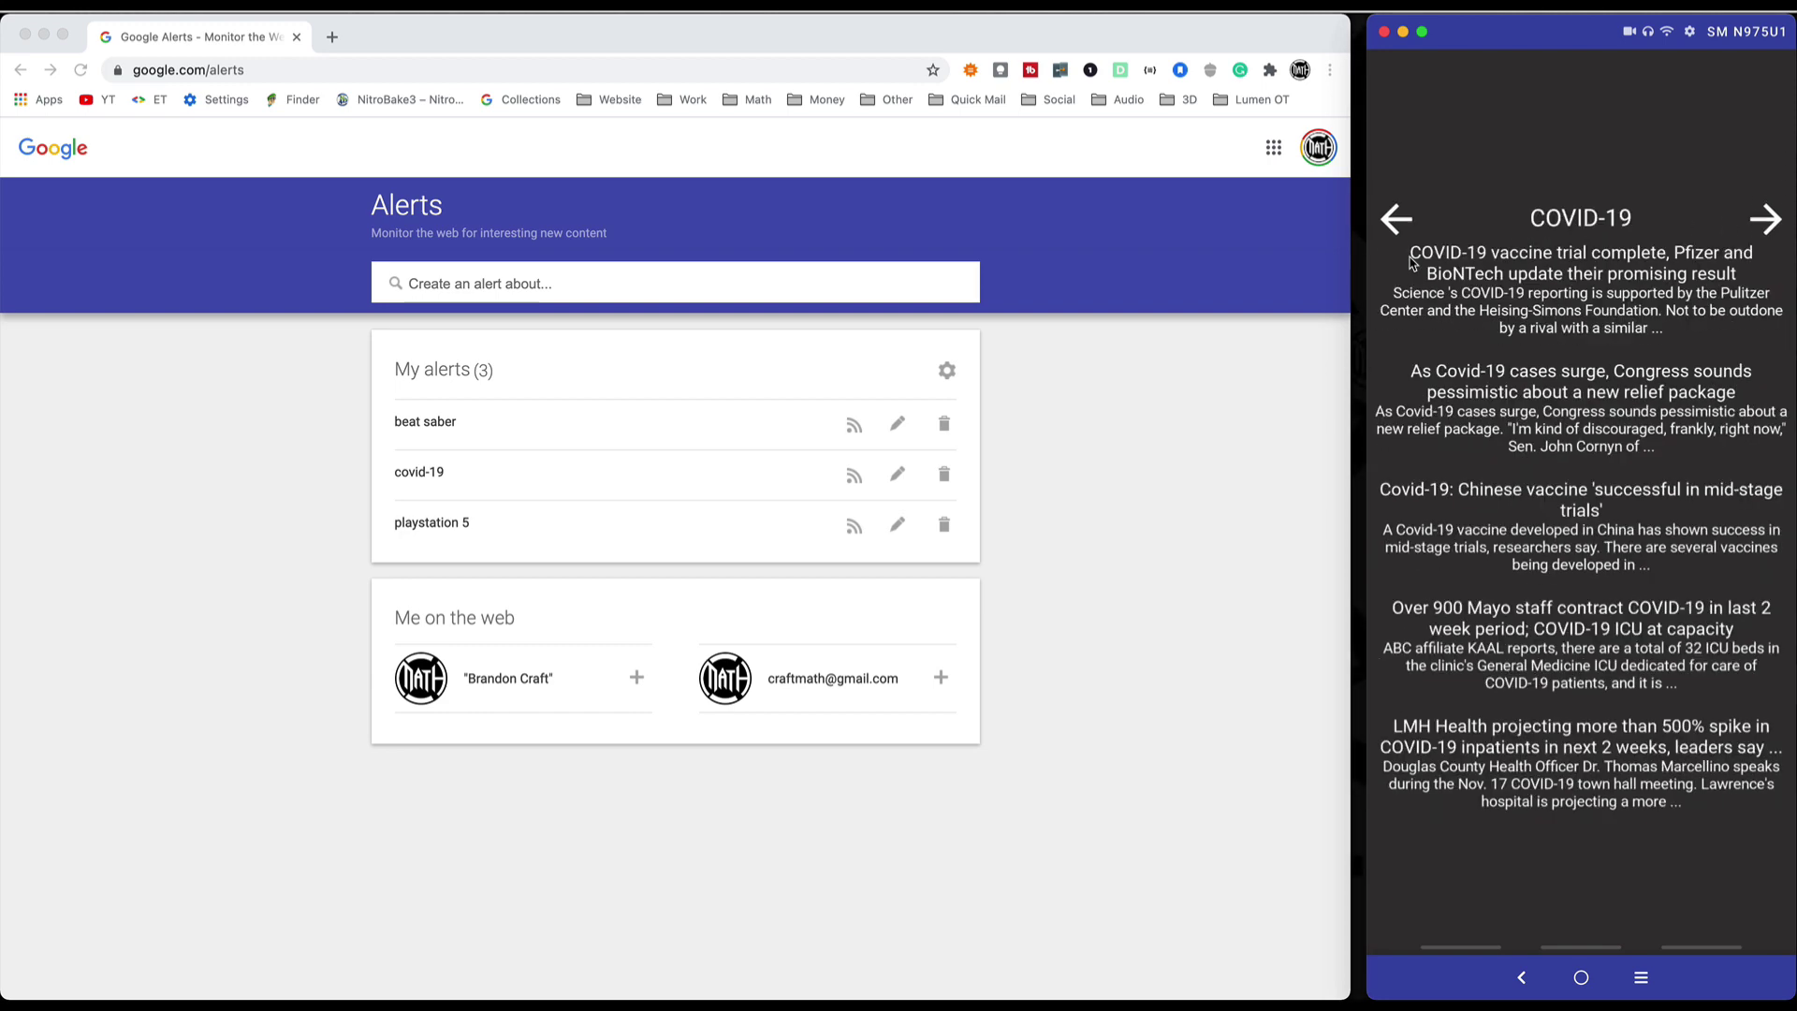
left_click(1388, 217)
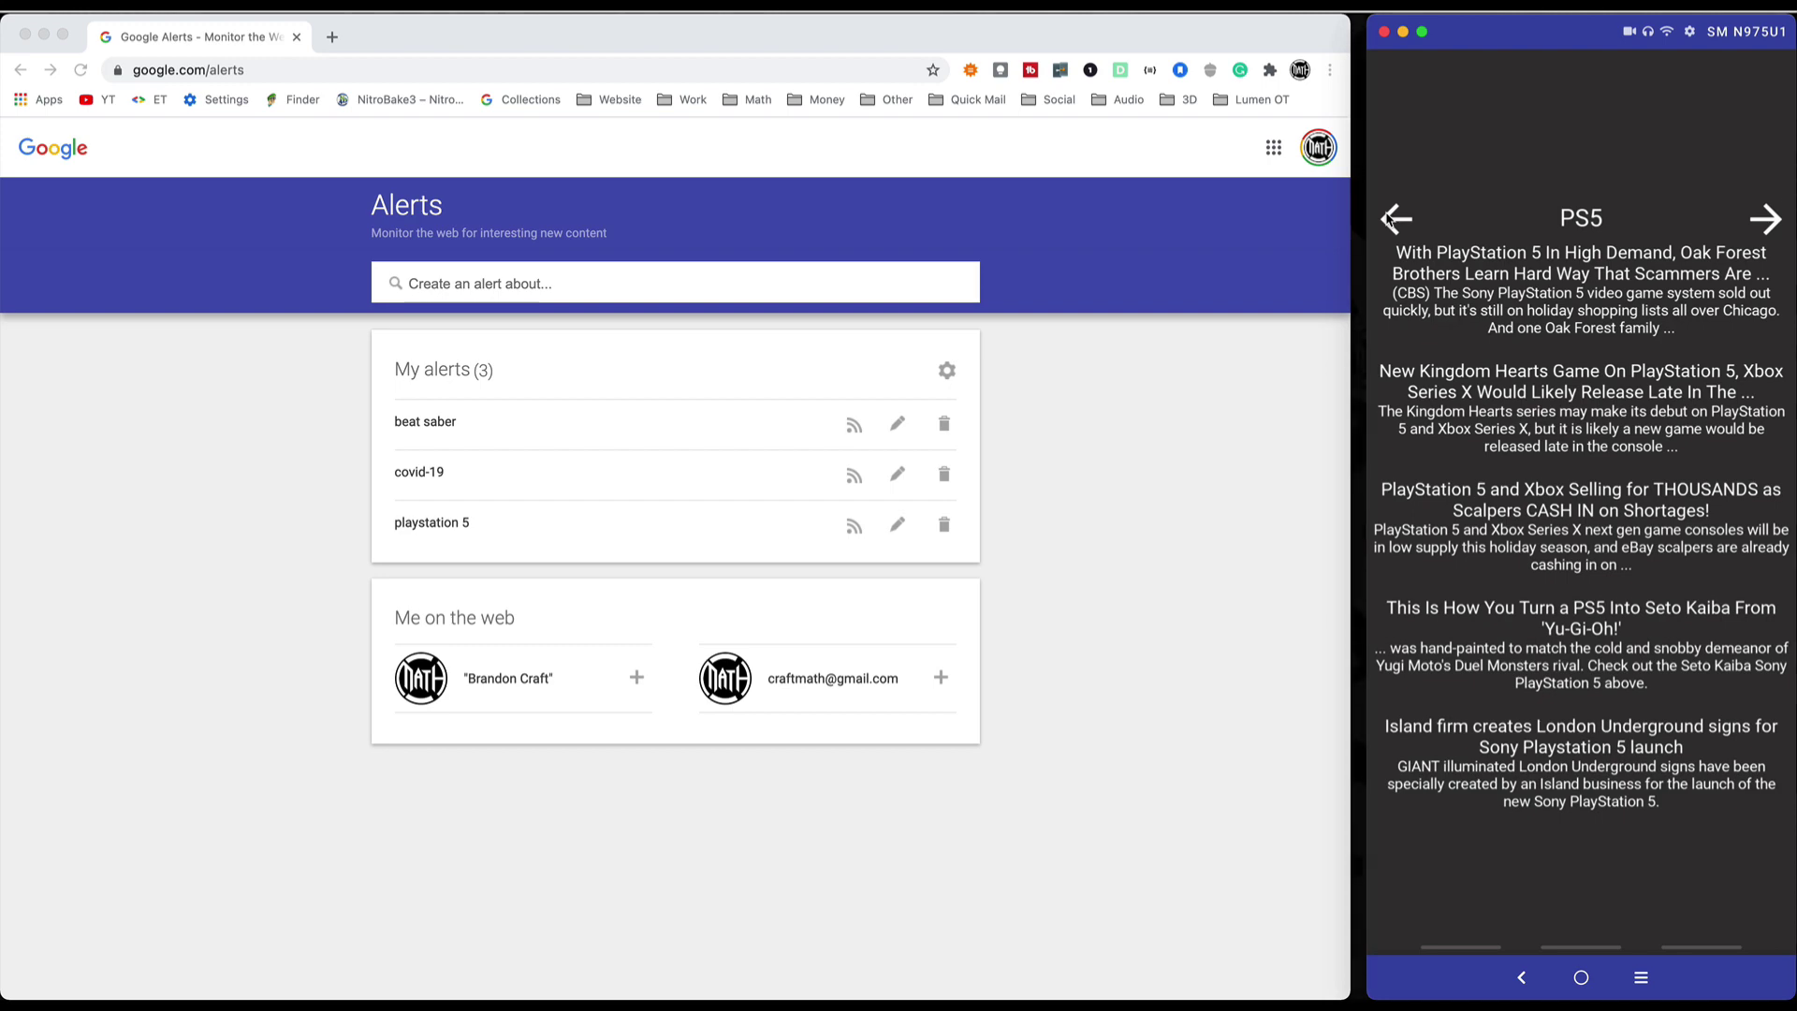
left_click(1390, 220)
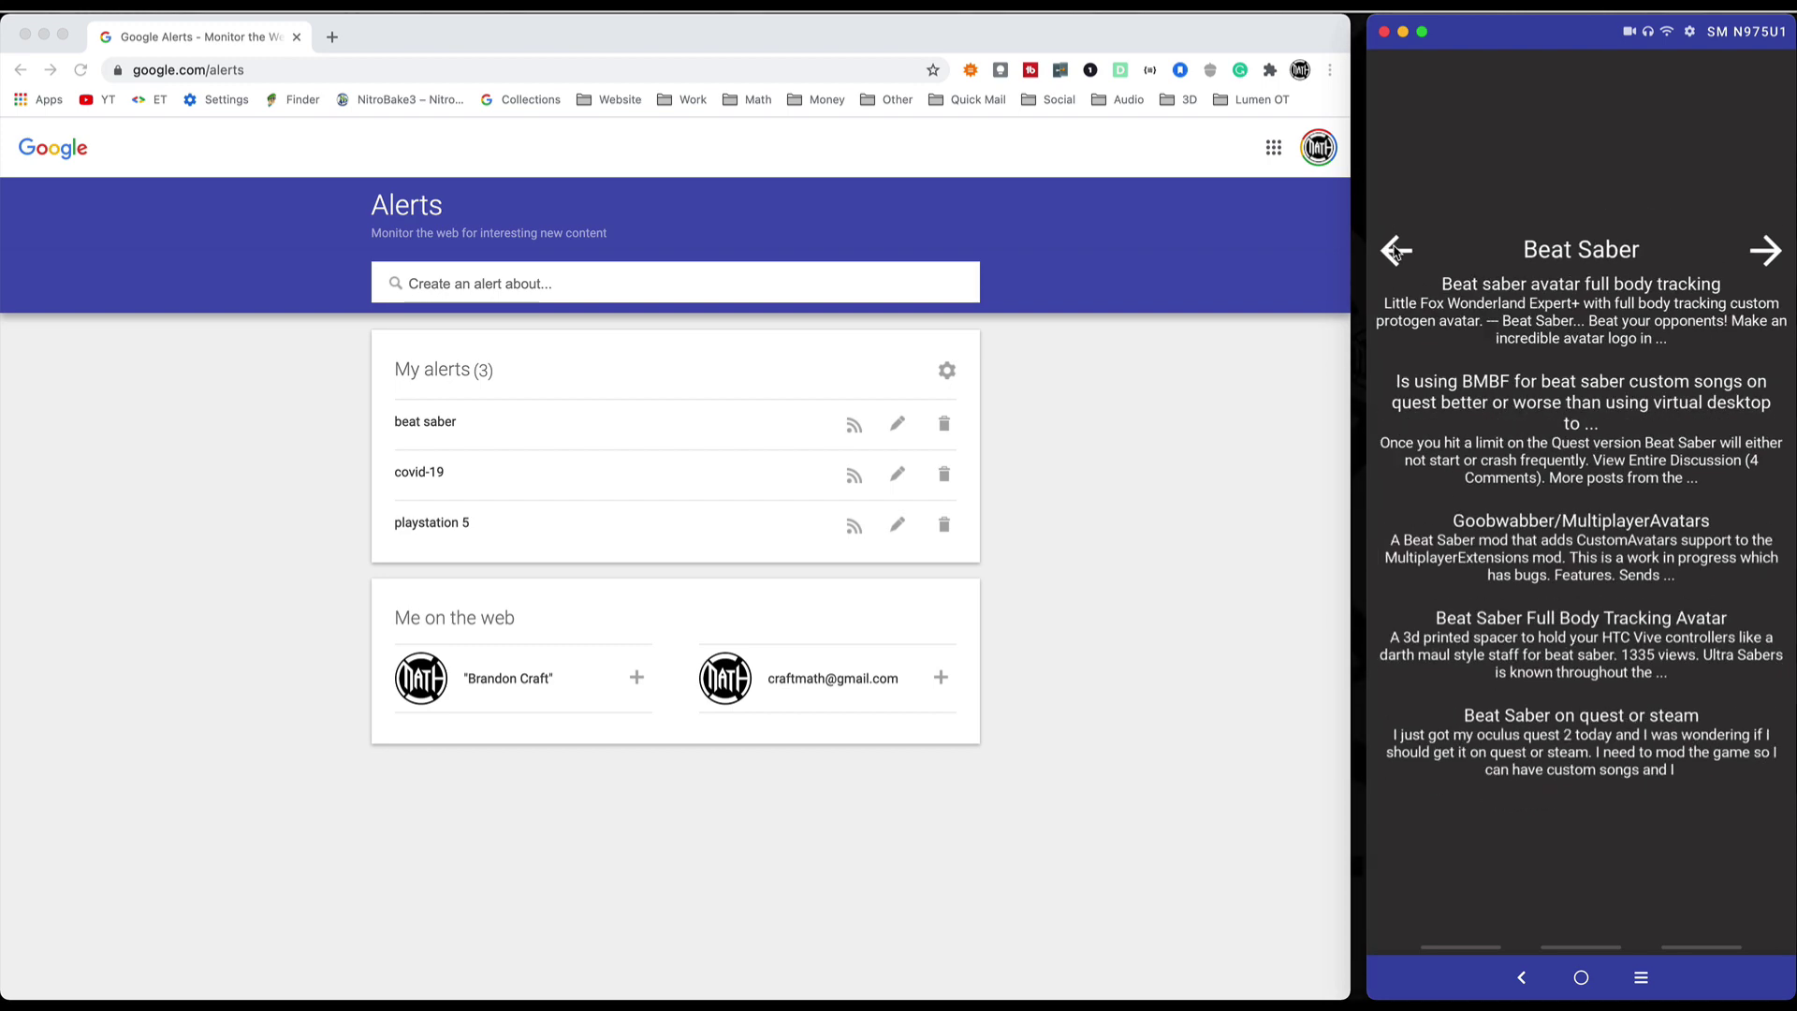
left_click(1393, 225)
left_click(1770, 221)
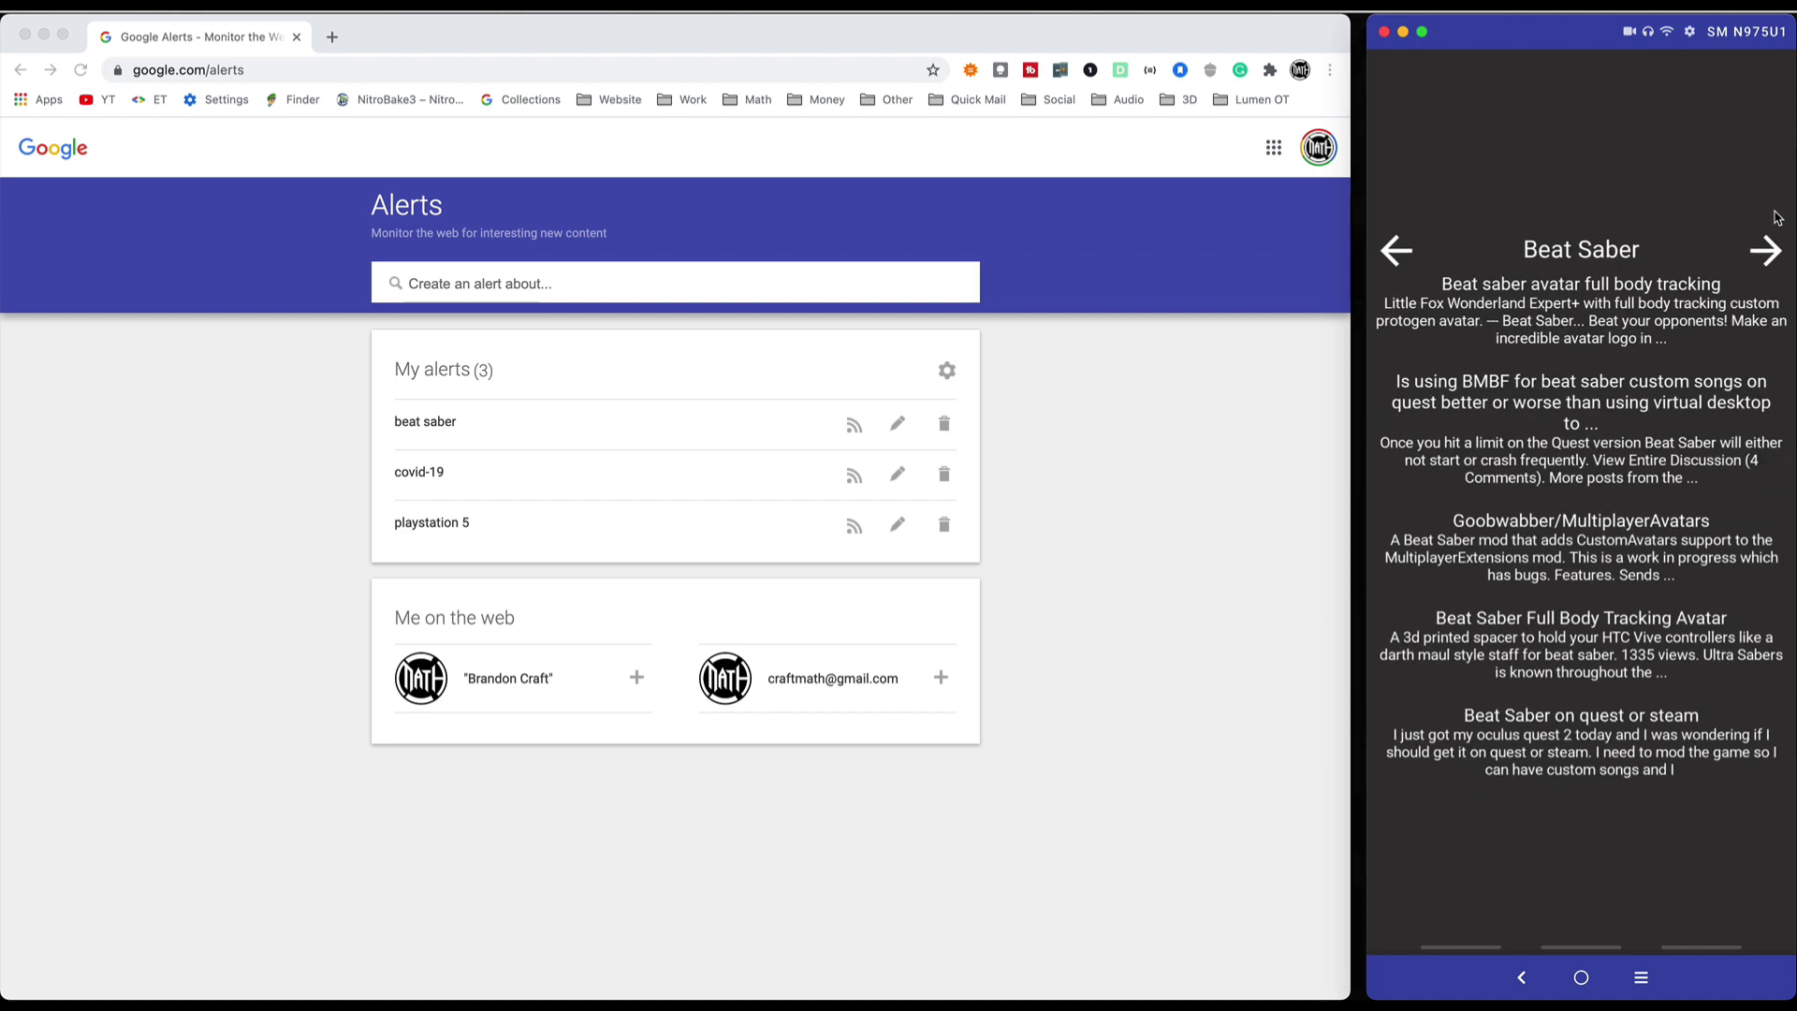
left_click(1766, 263)
left_click(1764, 225)
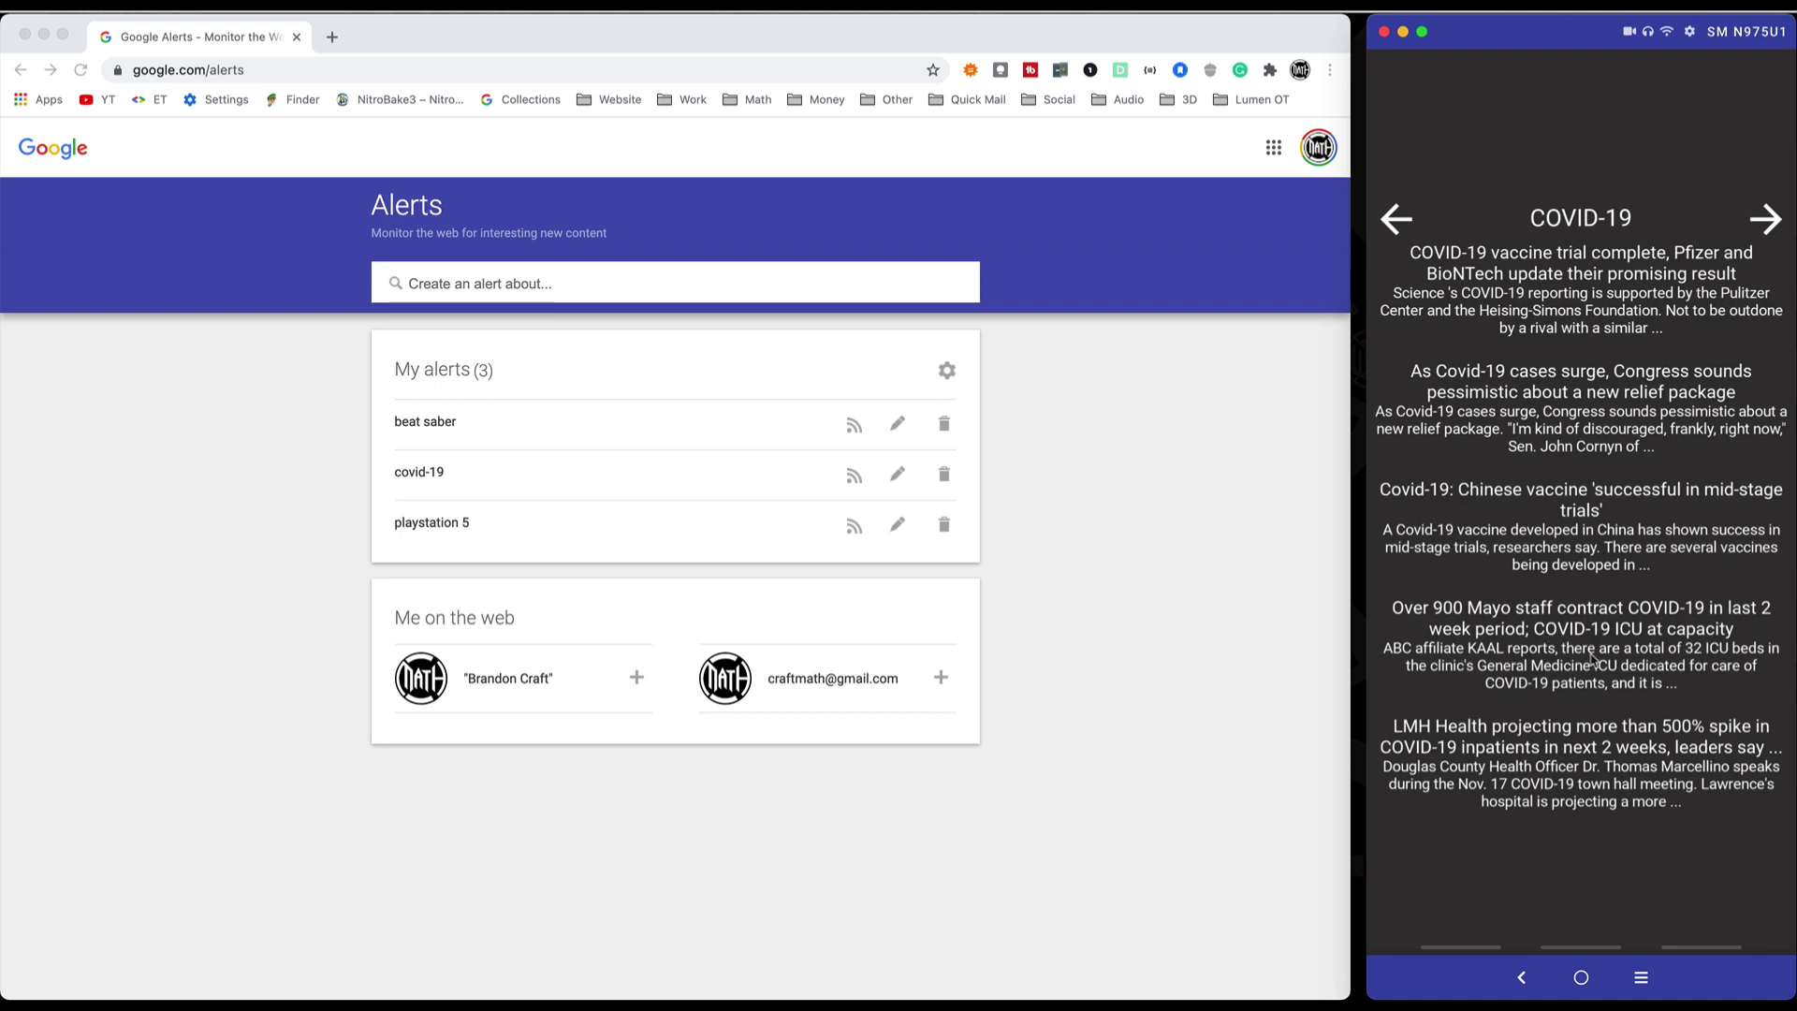
Step: Open the Mayo staff COVID-19 article, return to the widget, then begin a new Google Alerts topic
left_click(1572, 639)
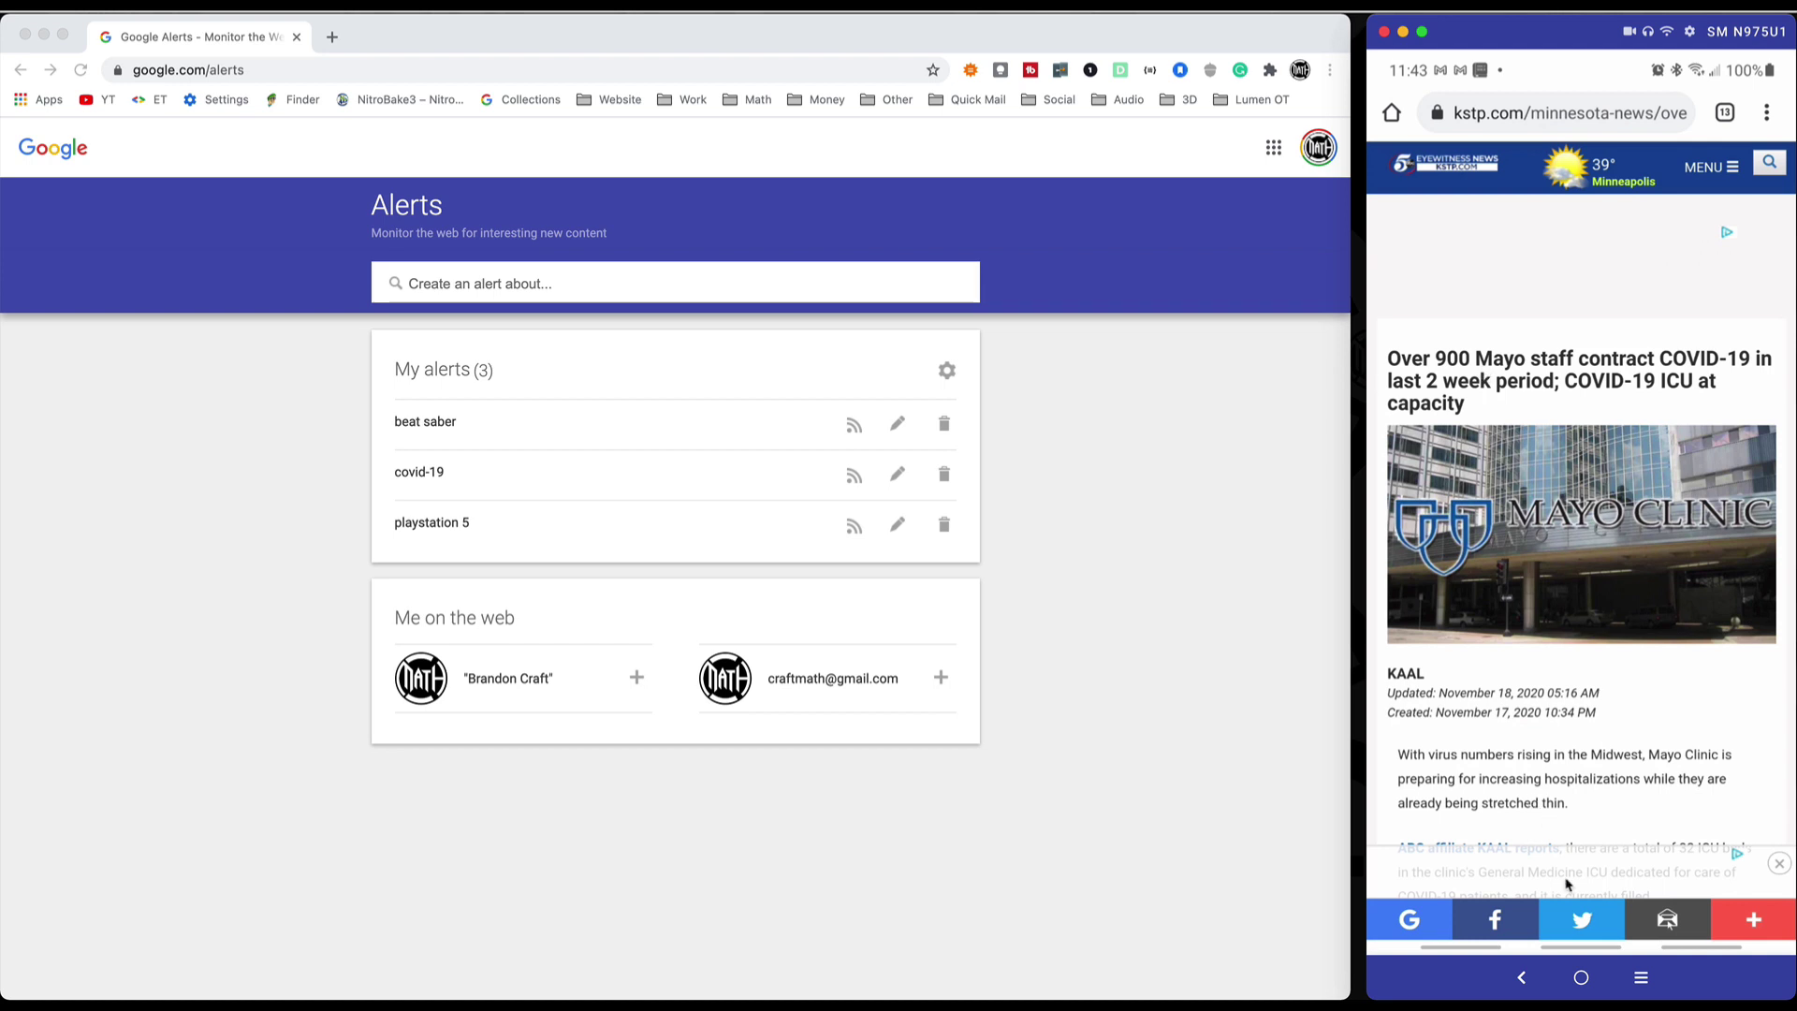
left_click(1584, 973)
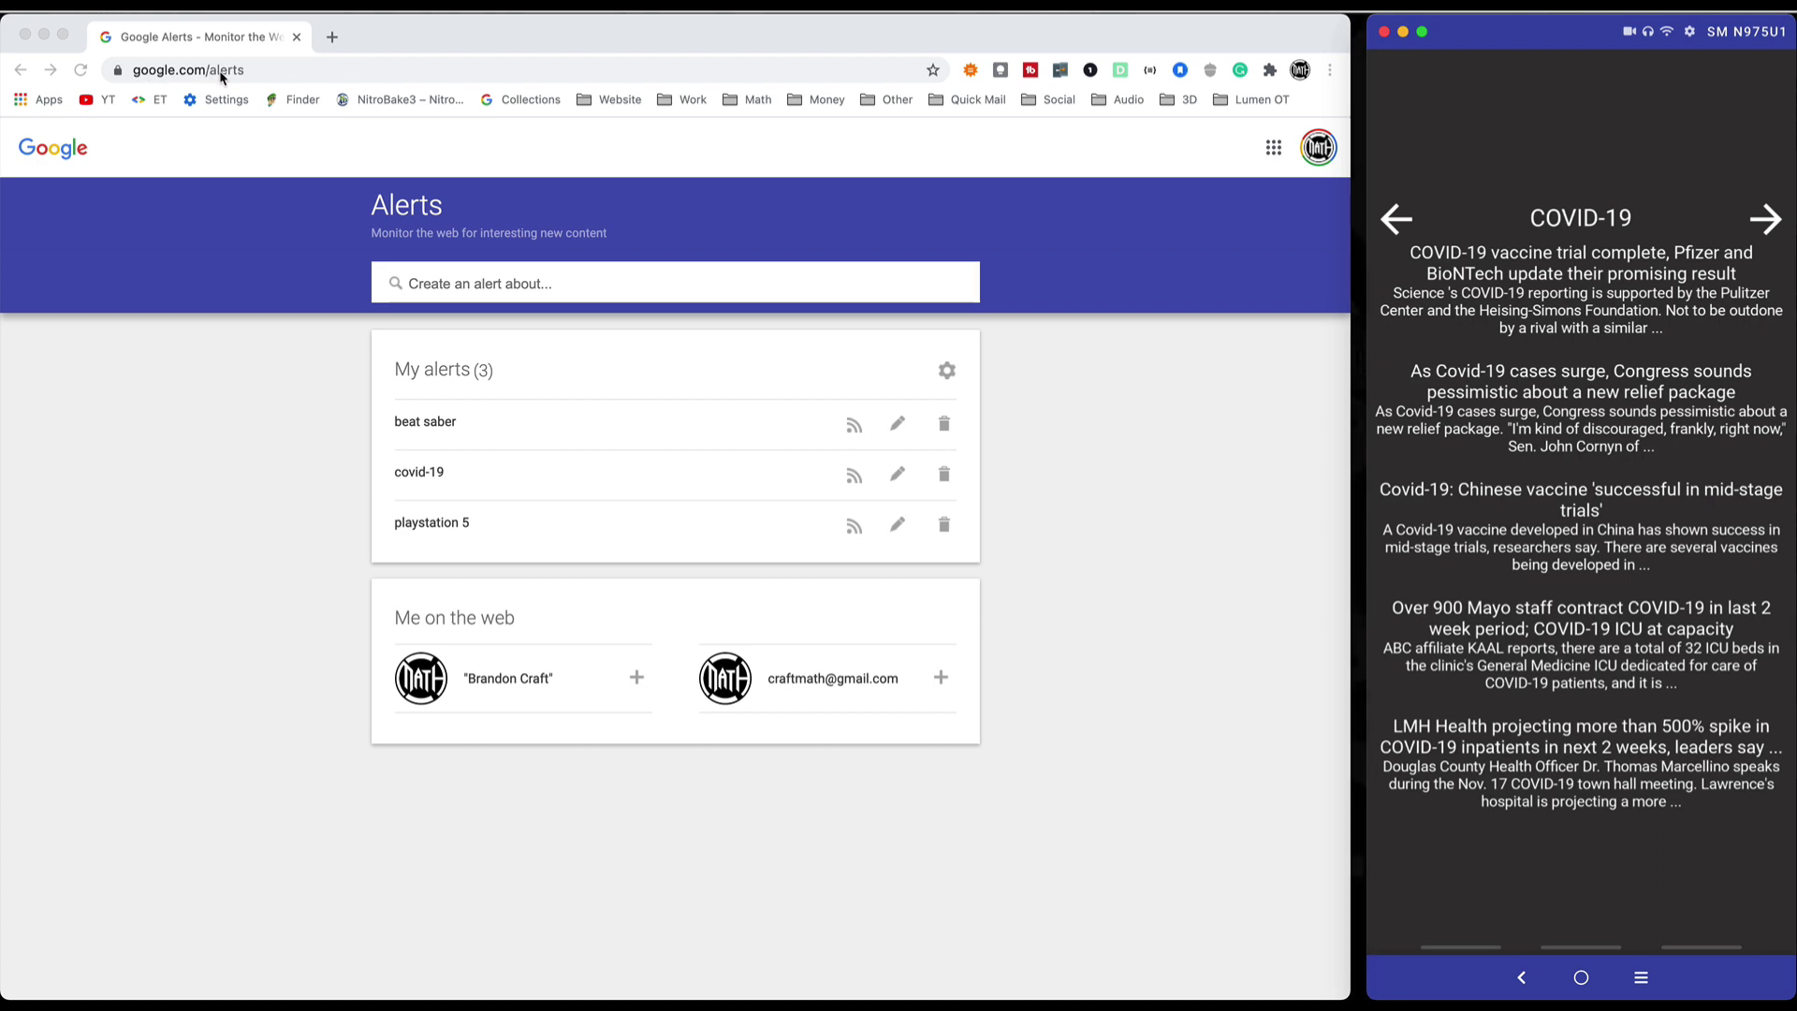
left_click(485, 289)
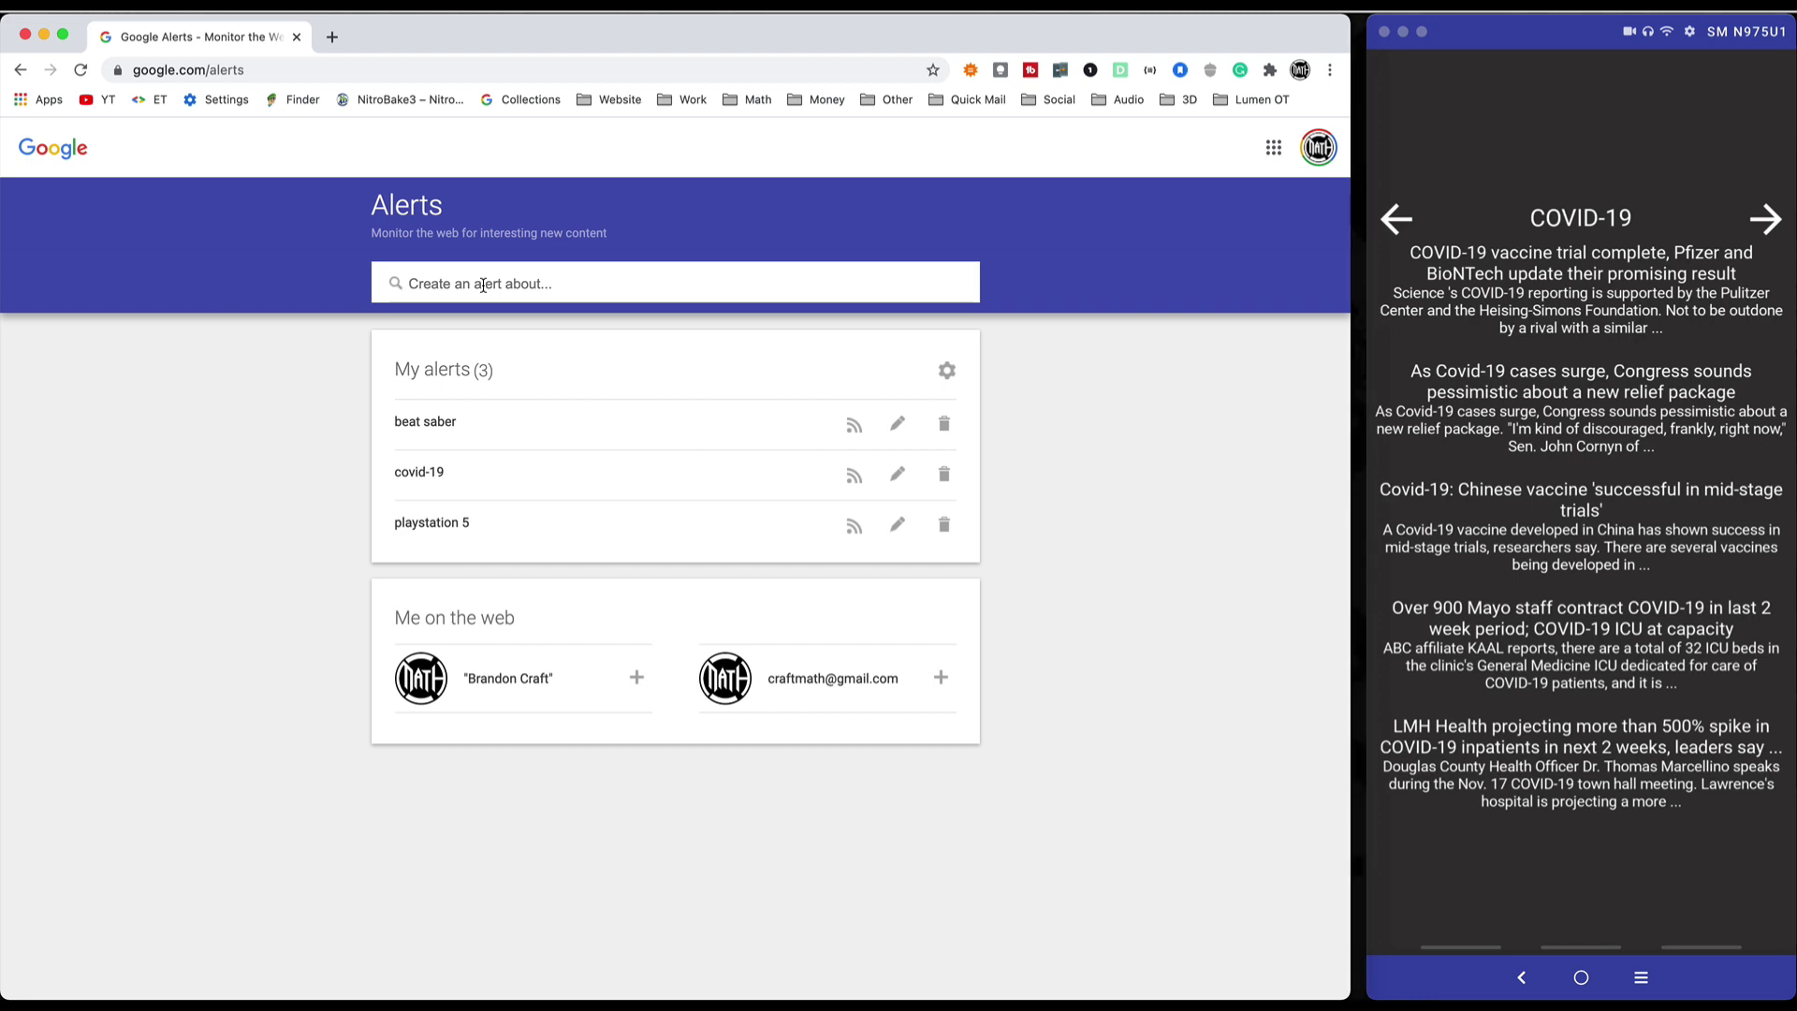
Step: Create an 'apple' Google Alert delivered as an RSS feed and open its XML feed
type("apple")
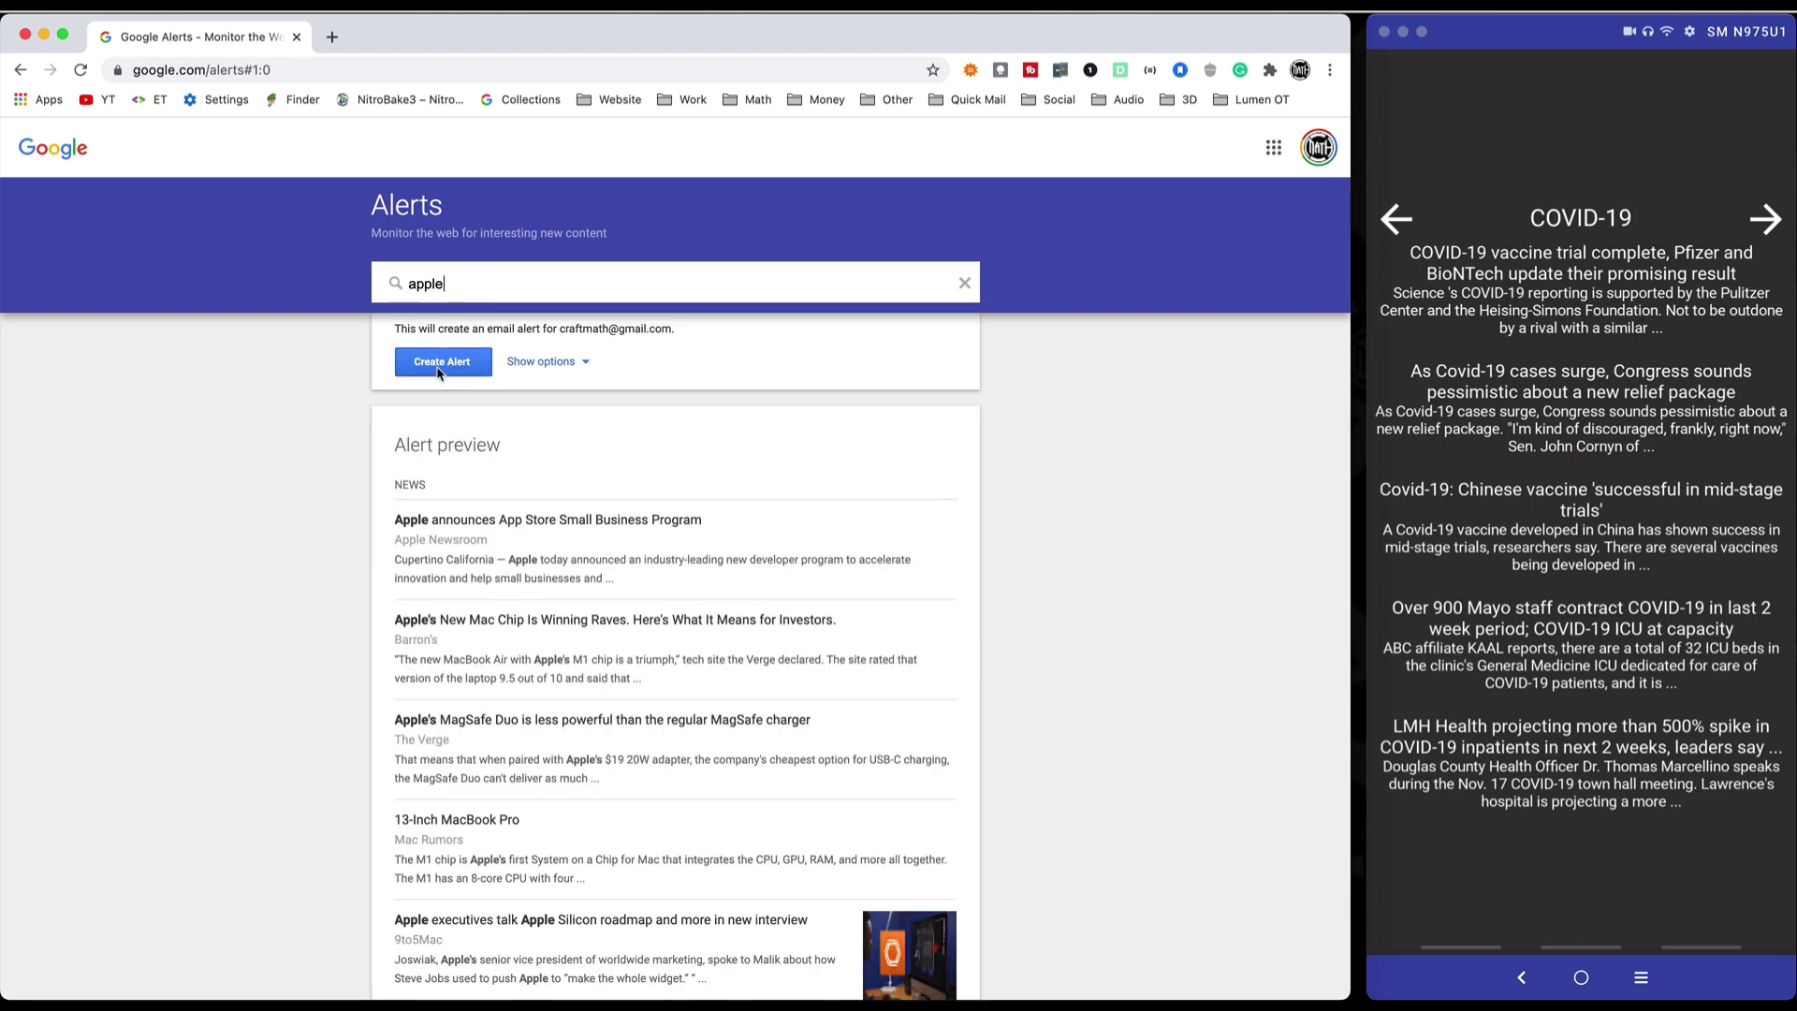
left_click(541, 362)
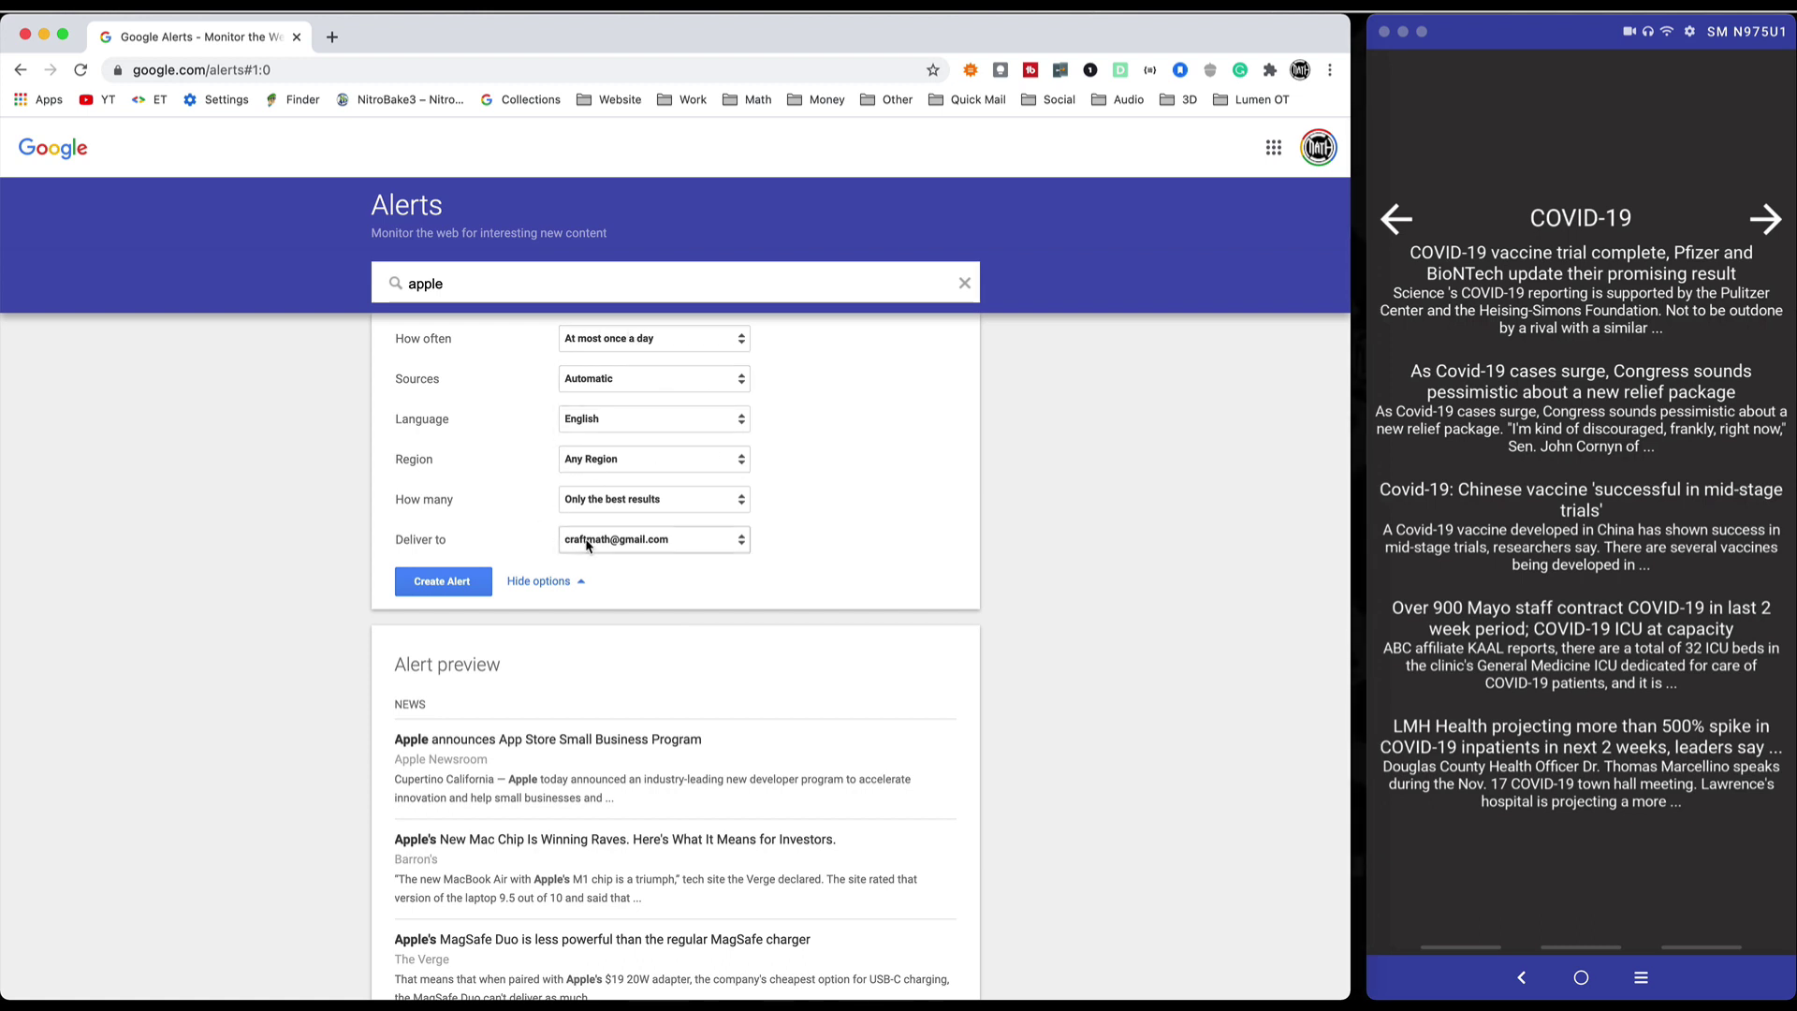
left_click(616, 551)
left_click(616, 568)
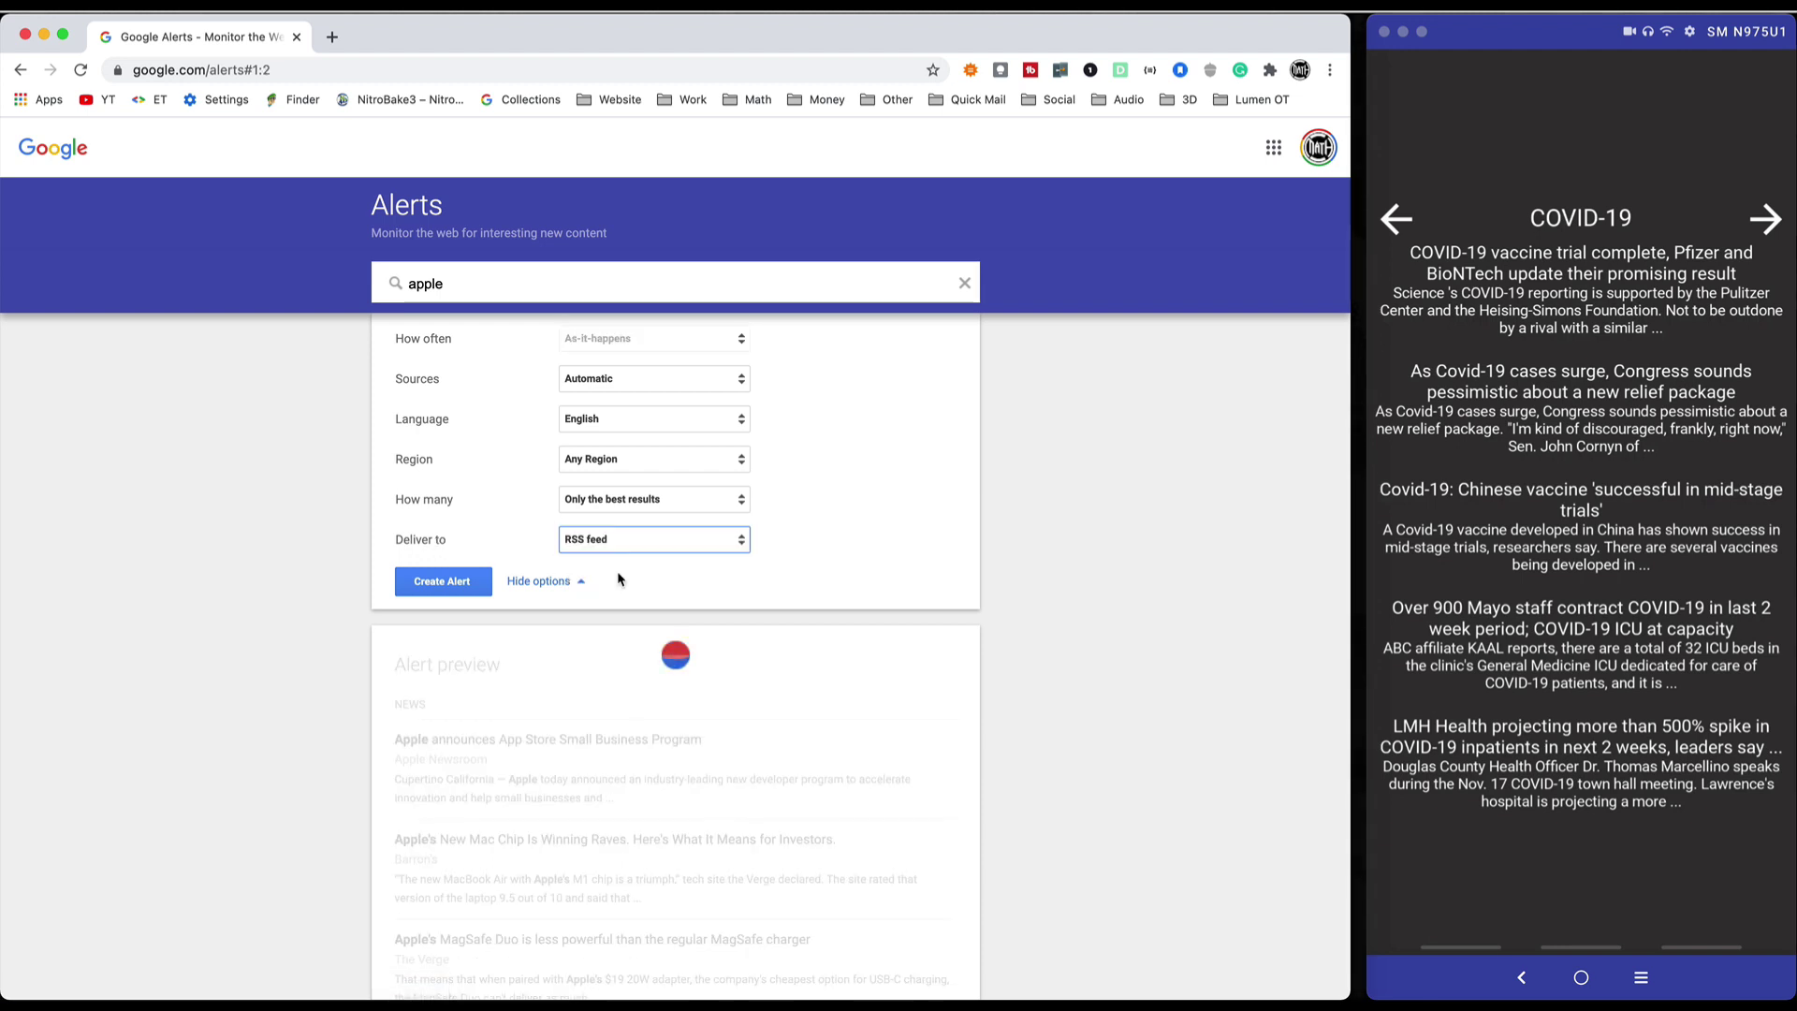
left_click(432, 584)
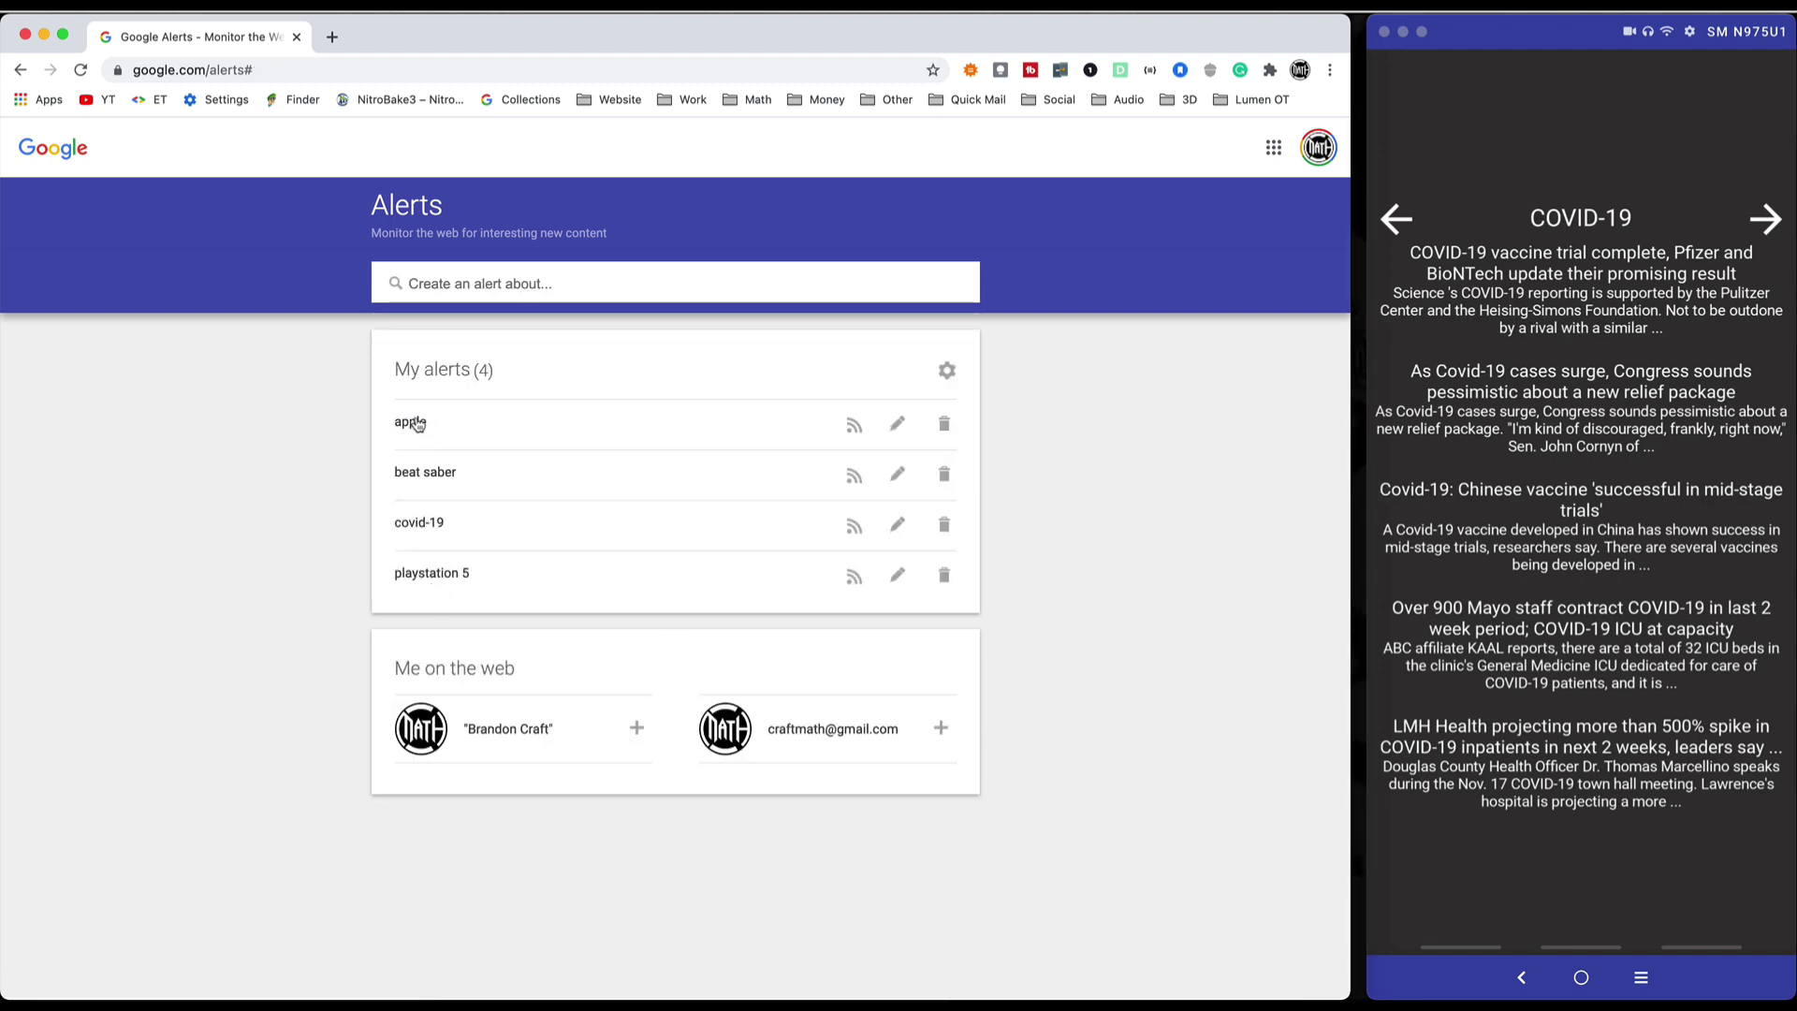
left_click(854, 427)
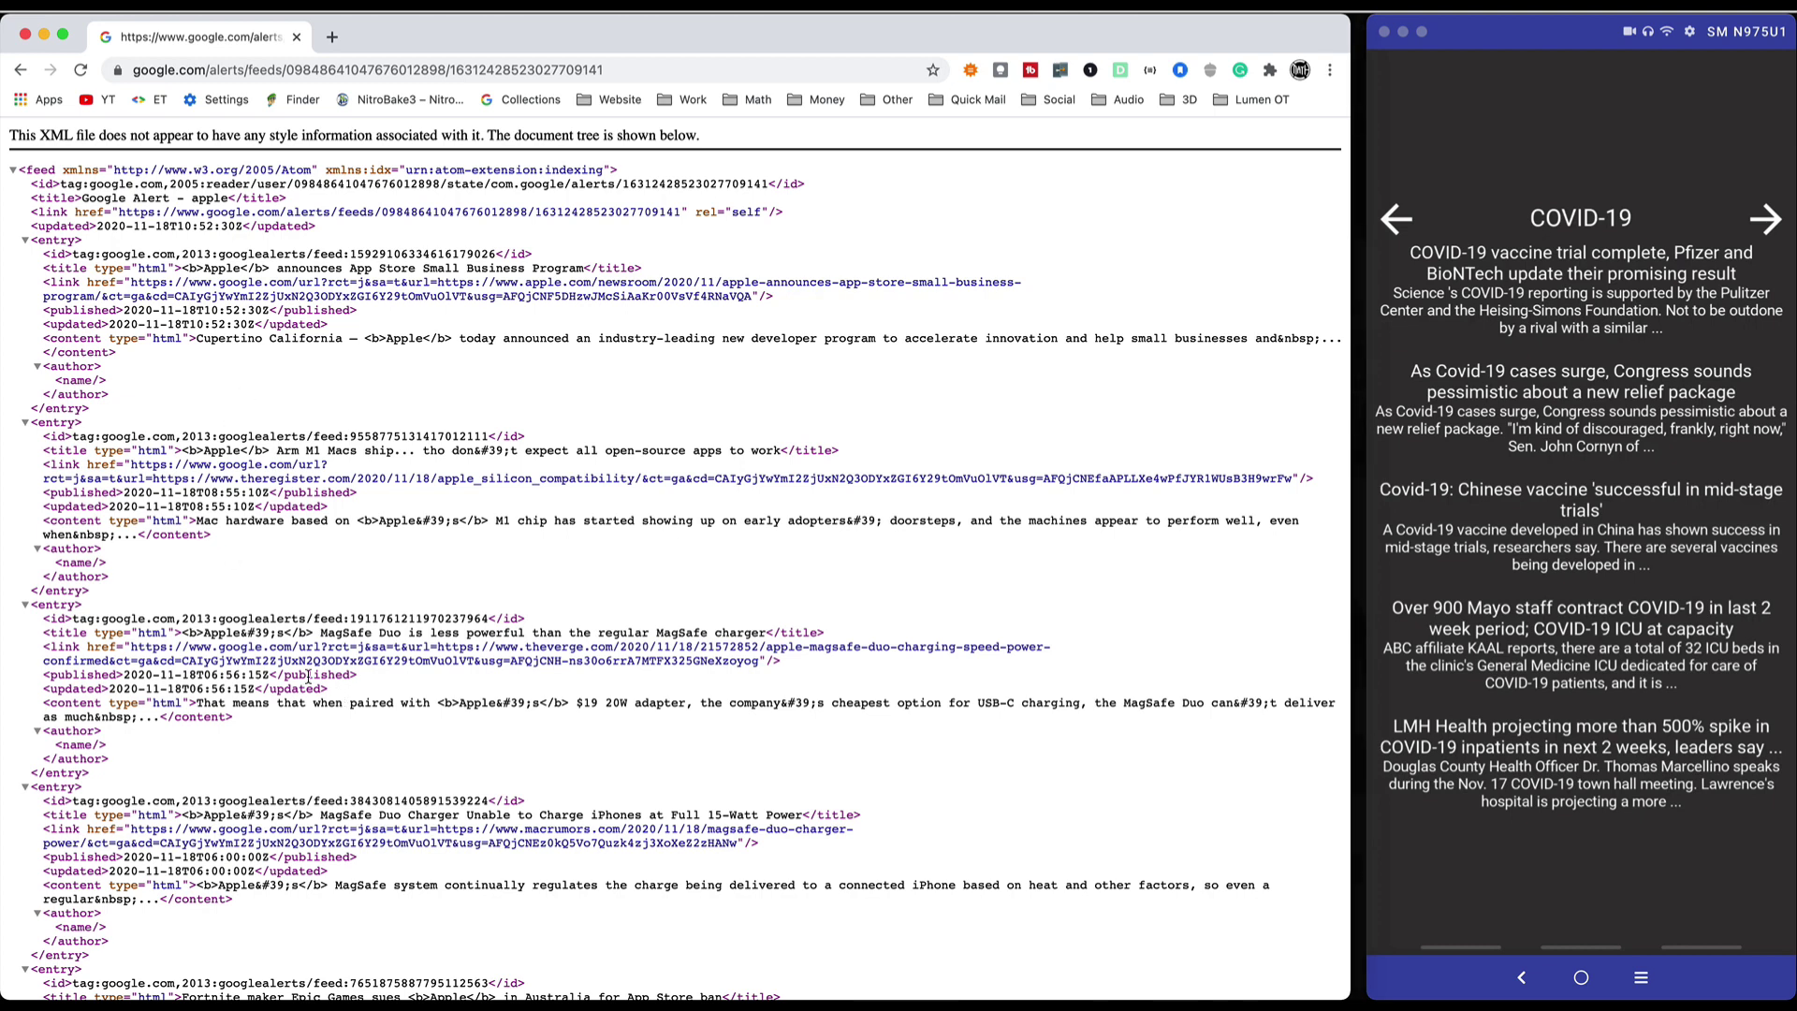
Step: Open the Google RSS Alternative komponent's global settings in the widget editor
left_click(1576, 805)
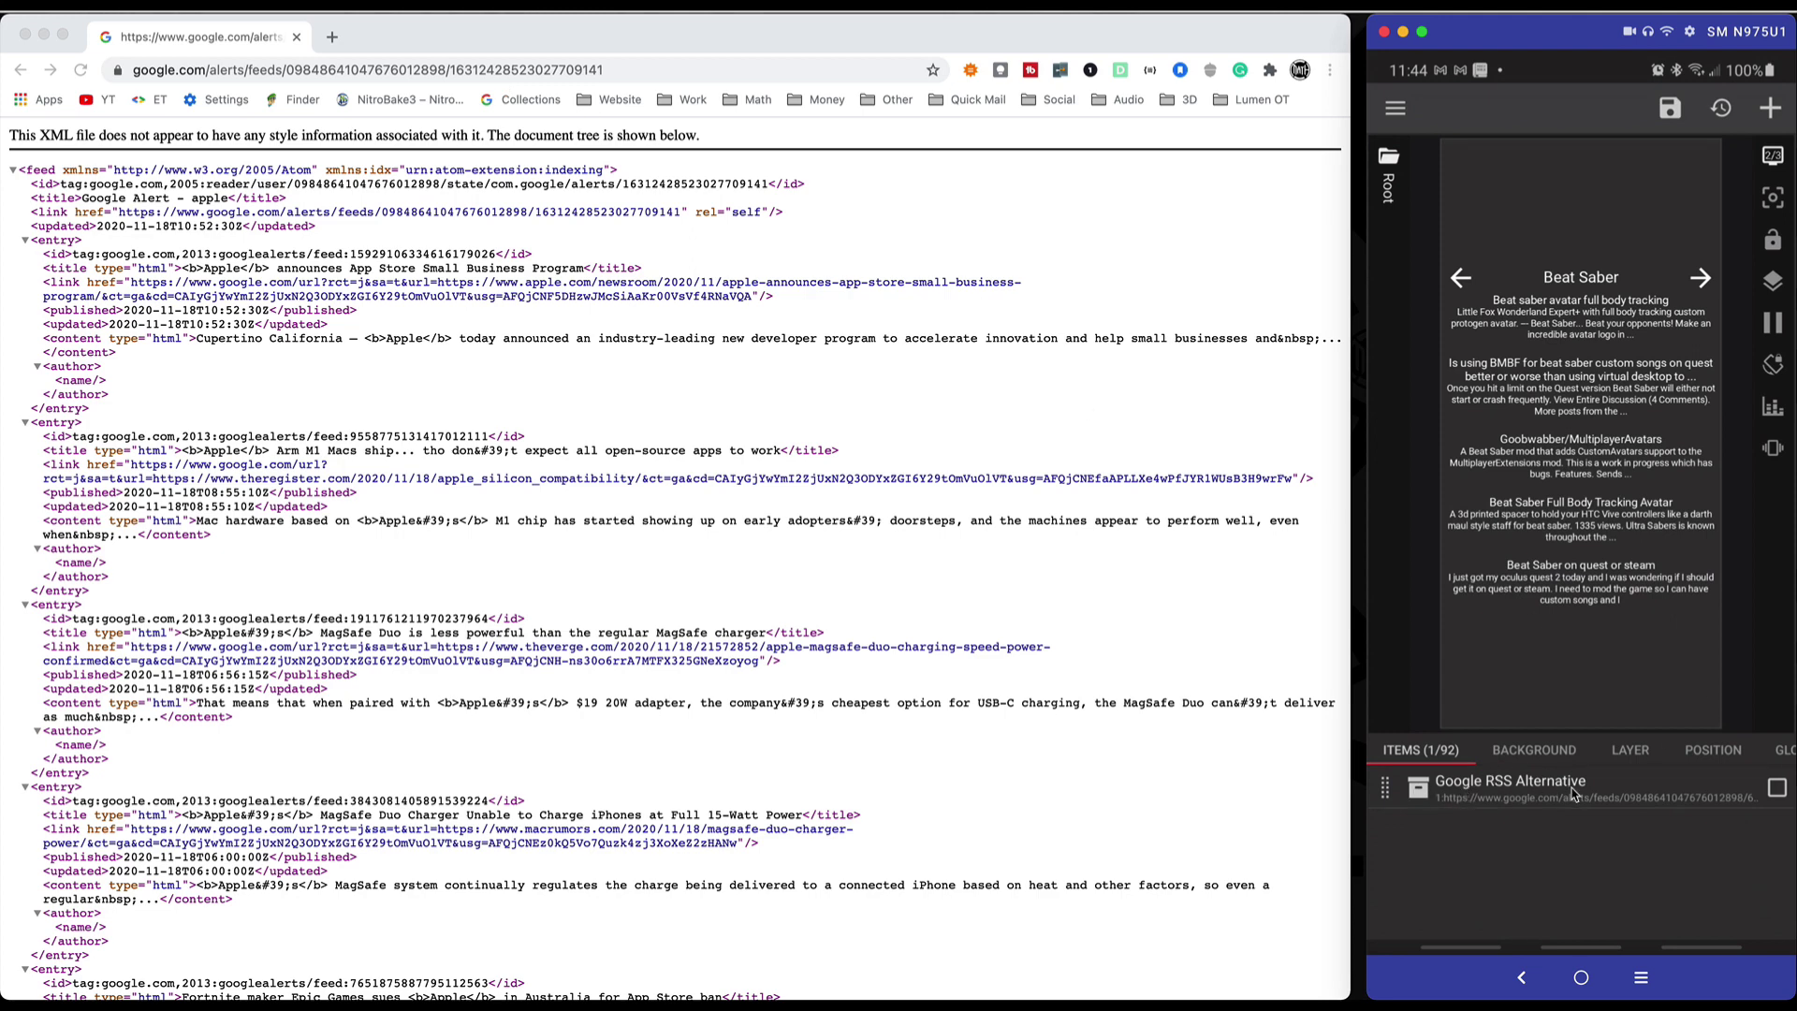
left_click(1518, 796)
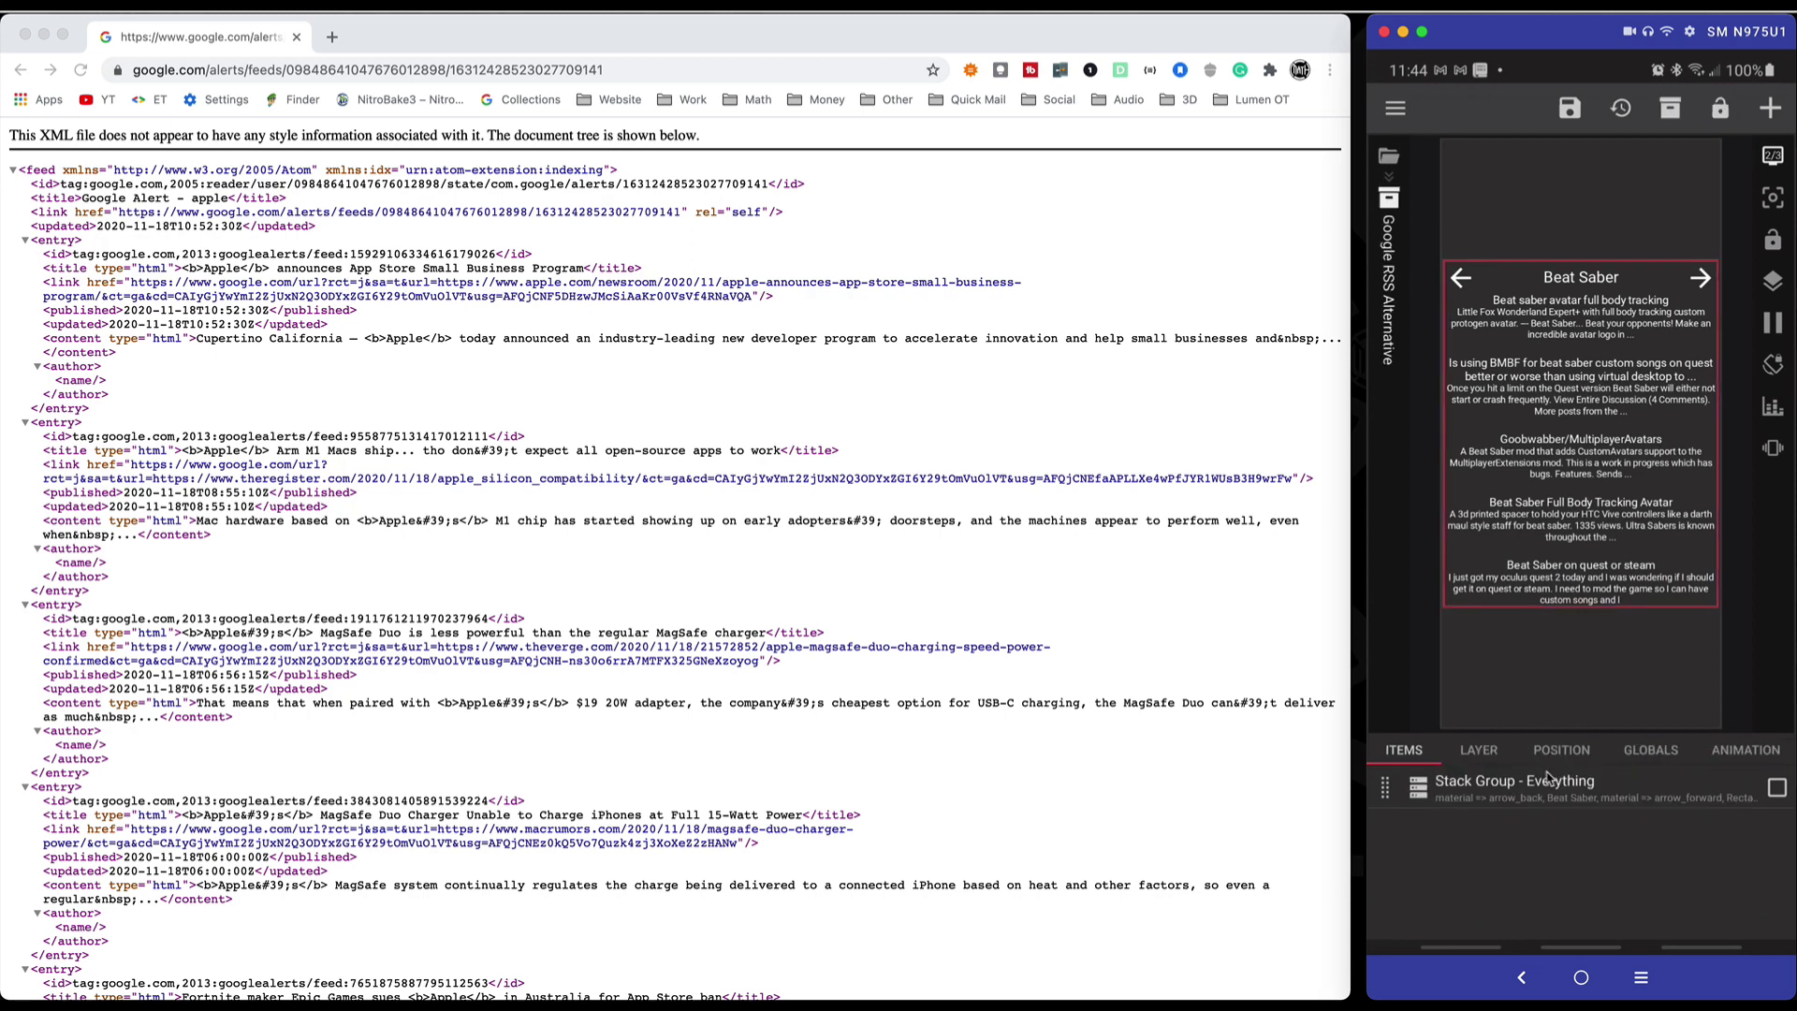
left_click(1664, 753)
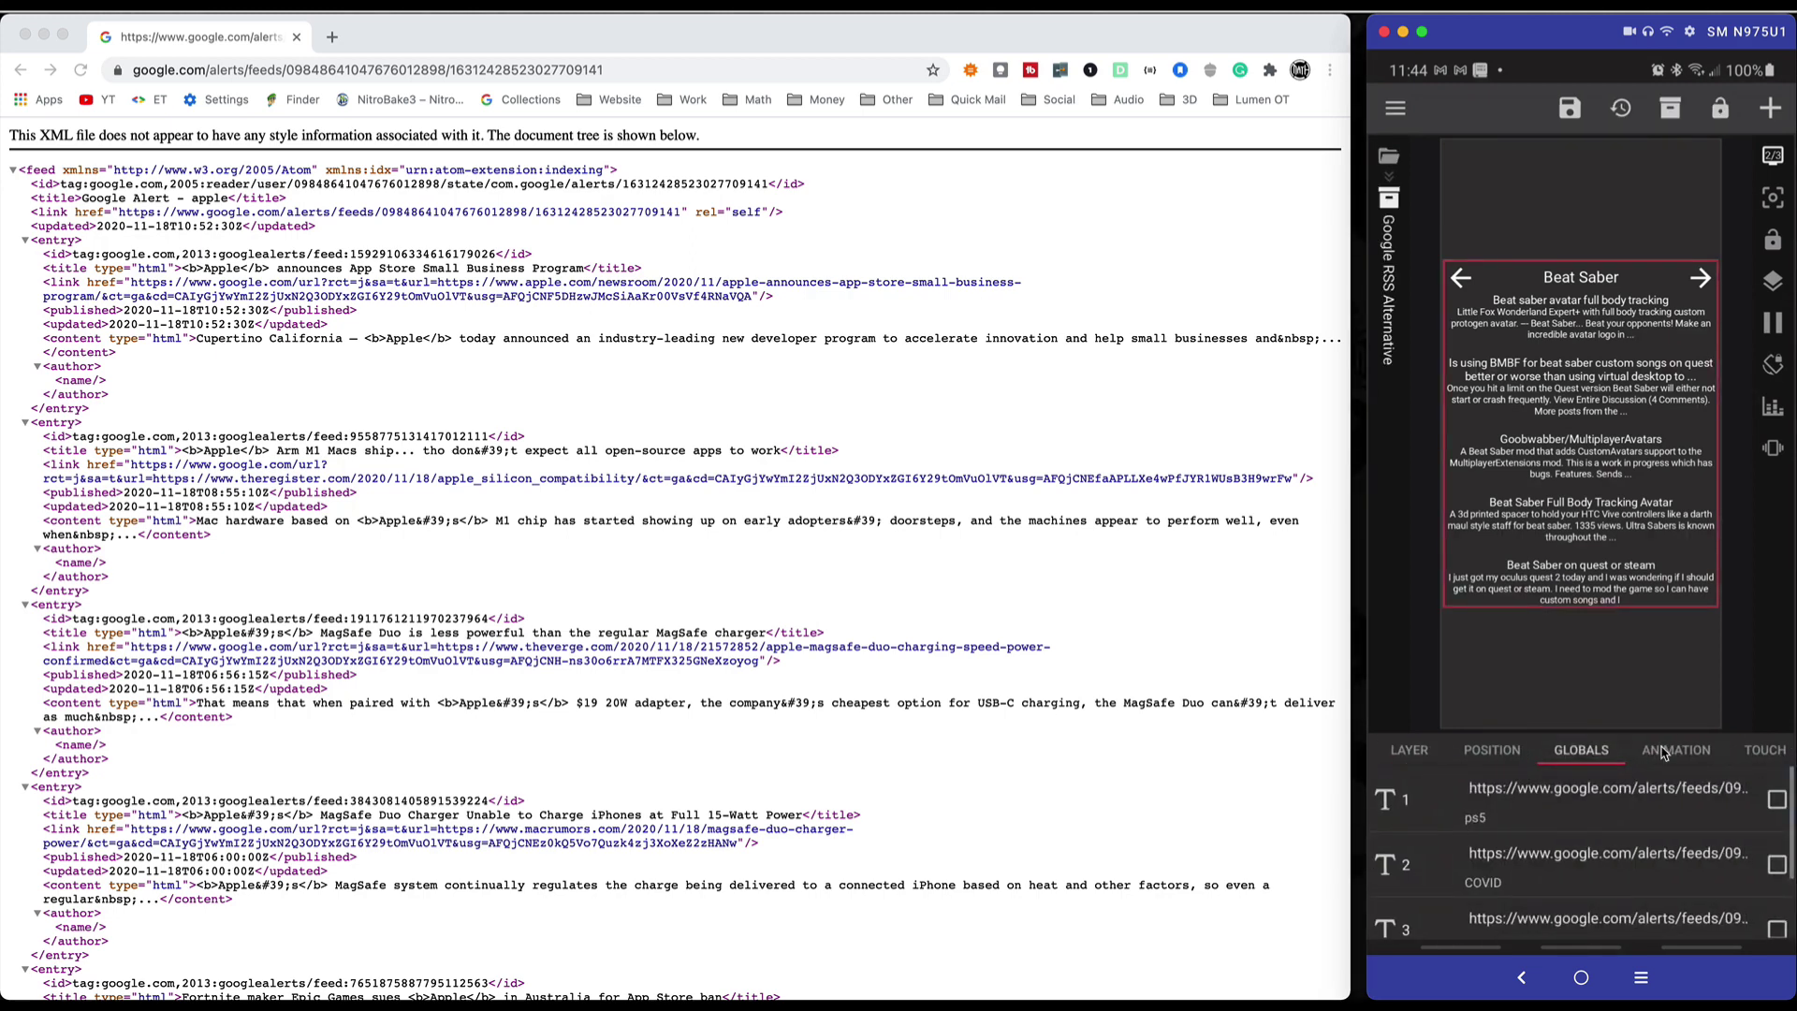
scroll(1454, 816, "down", 2)
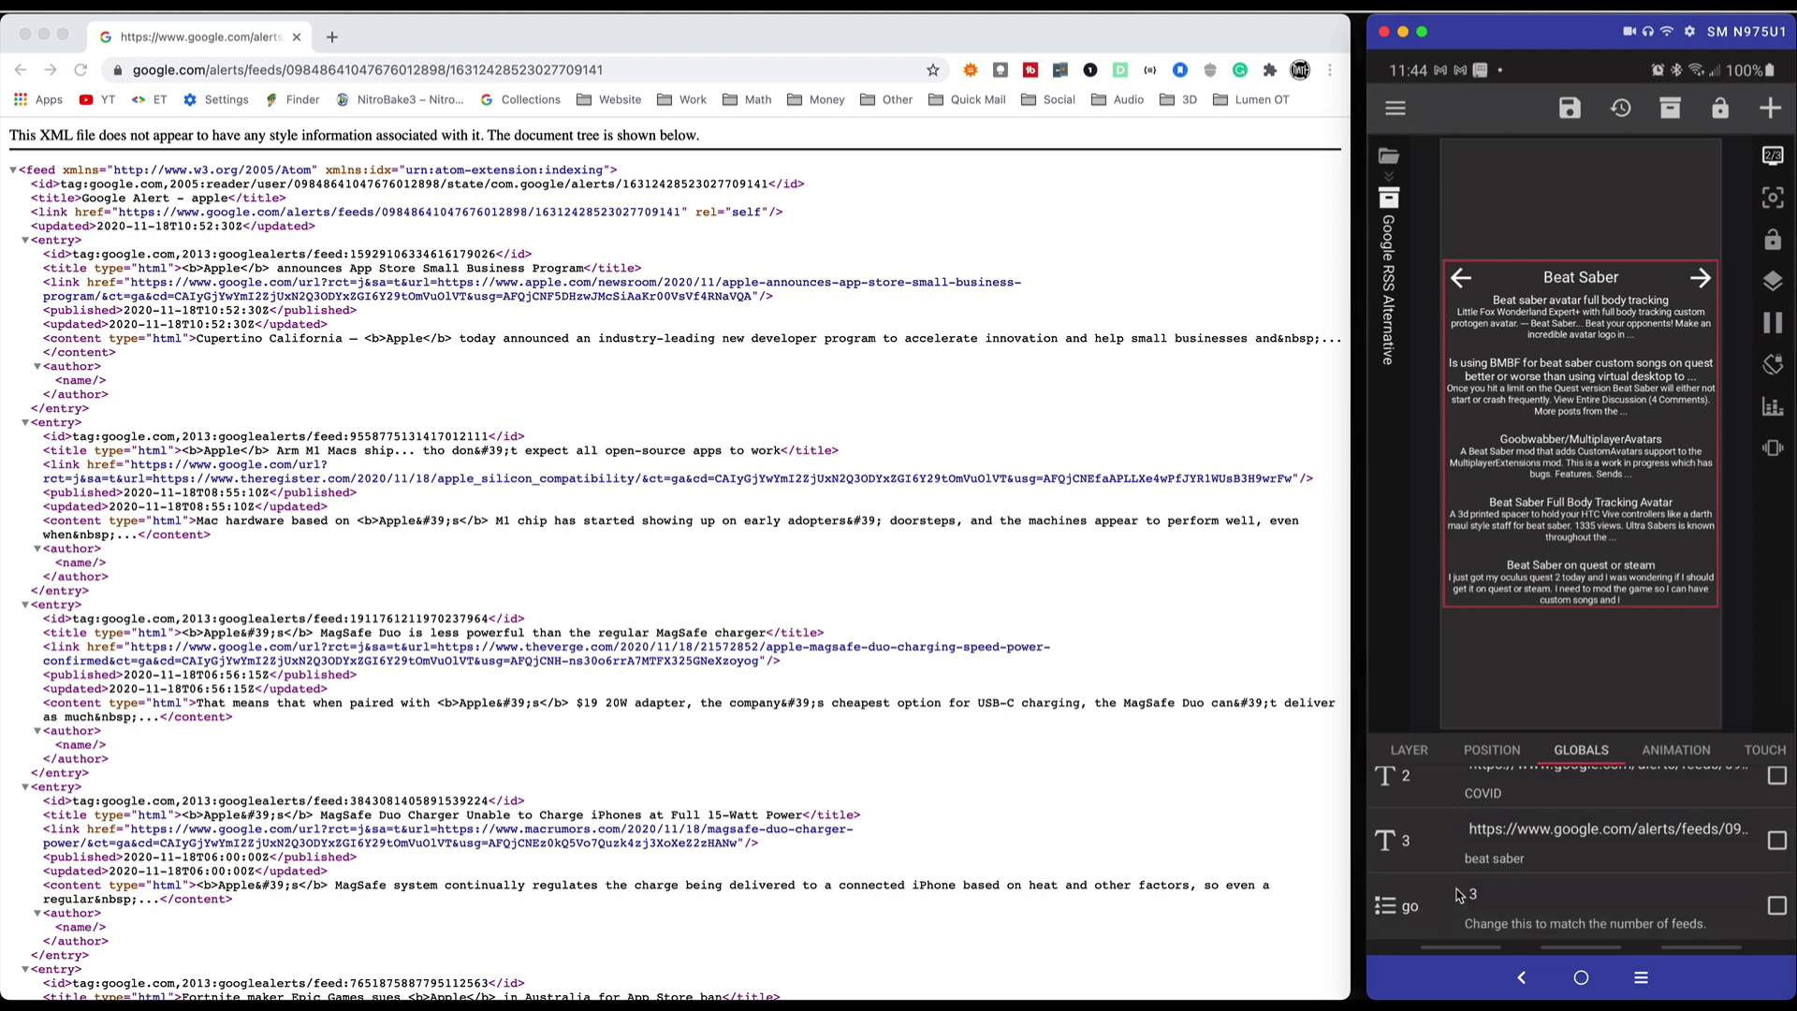
Step: Cycle the widget preview through the PS5, COVID-19 and Beat Saber feeds
left_click(1701, 278)
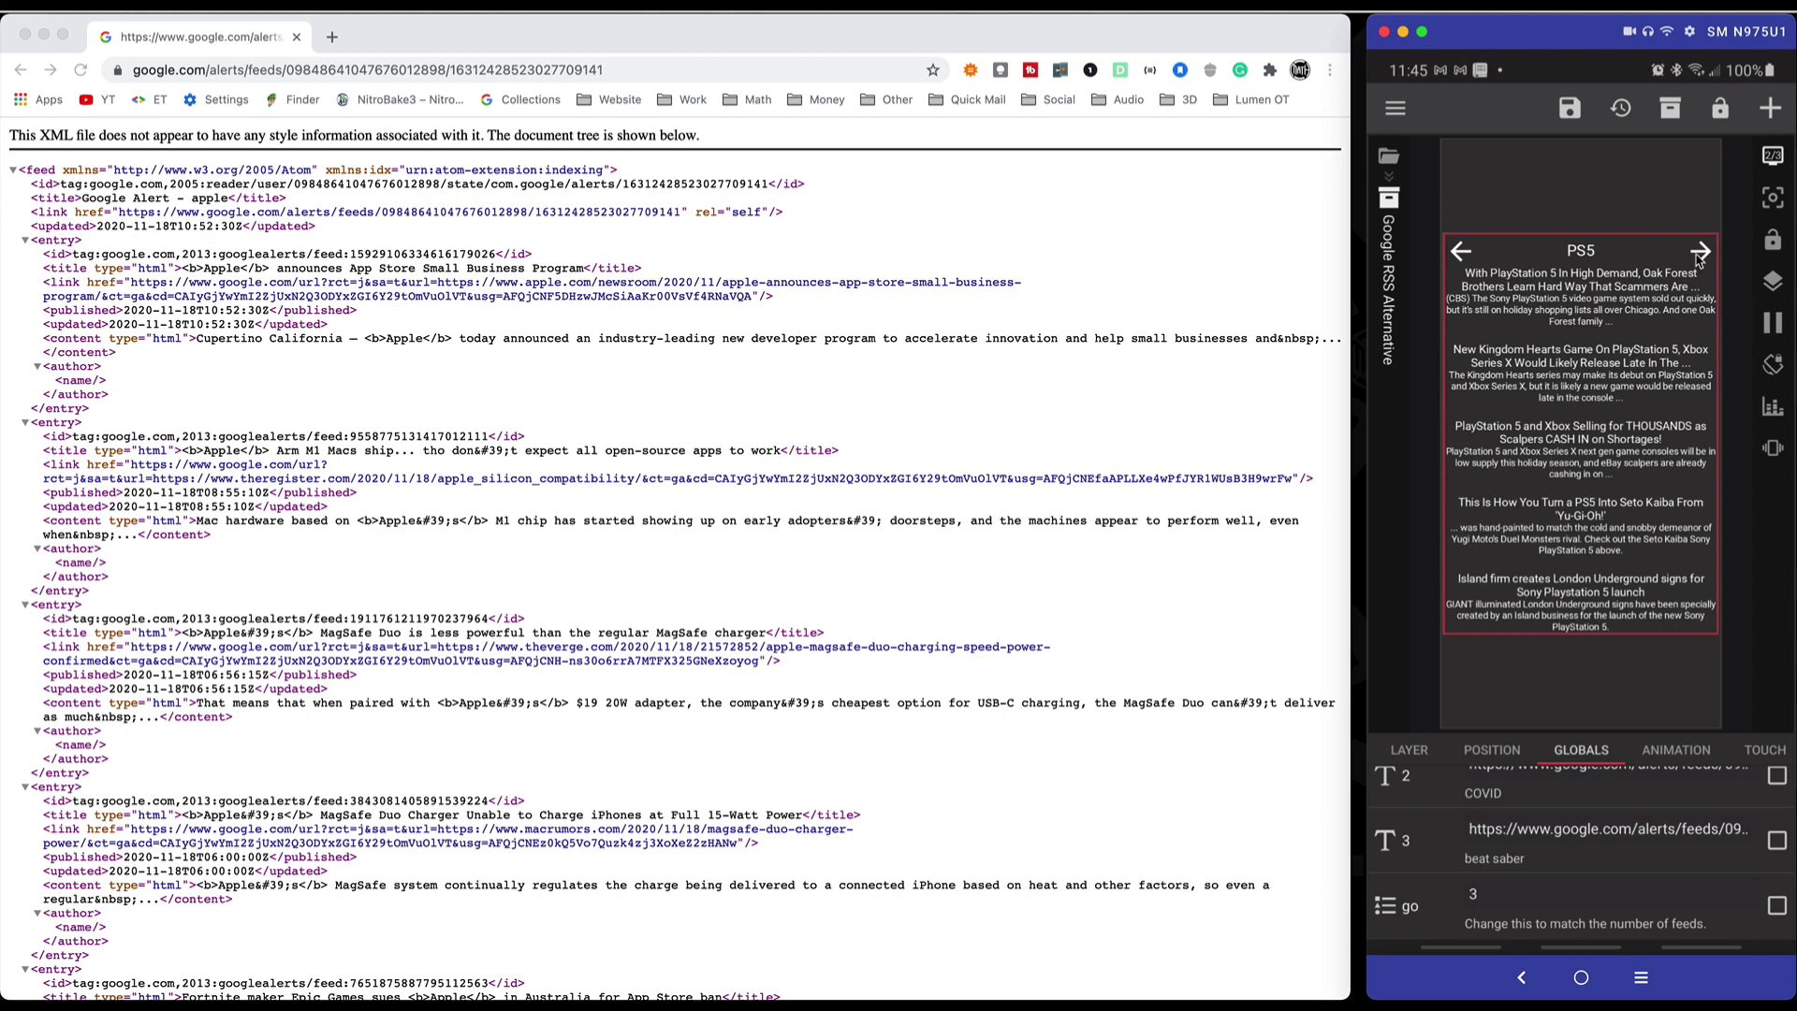
left_click(1699, 255)
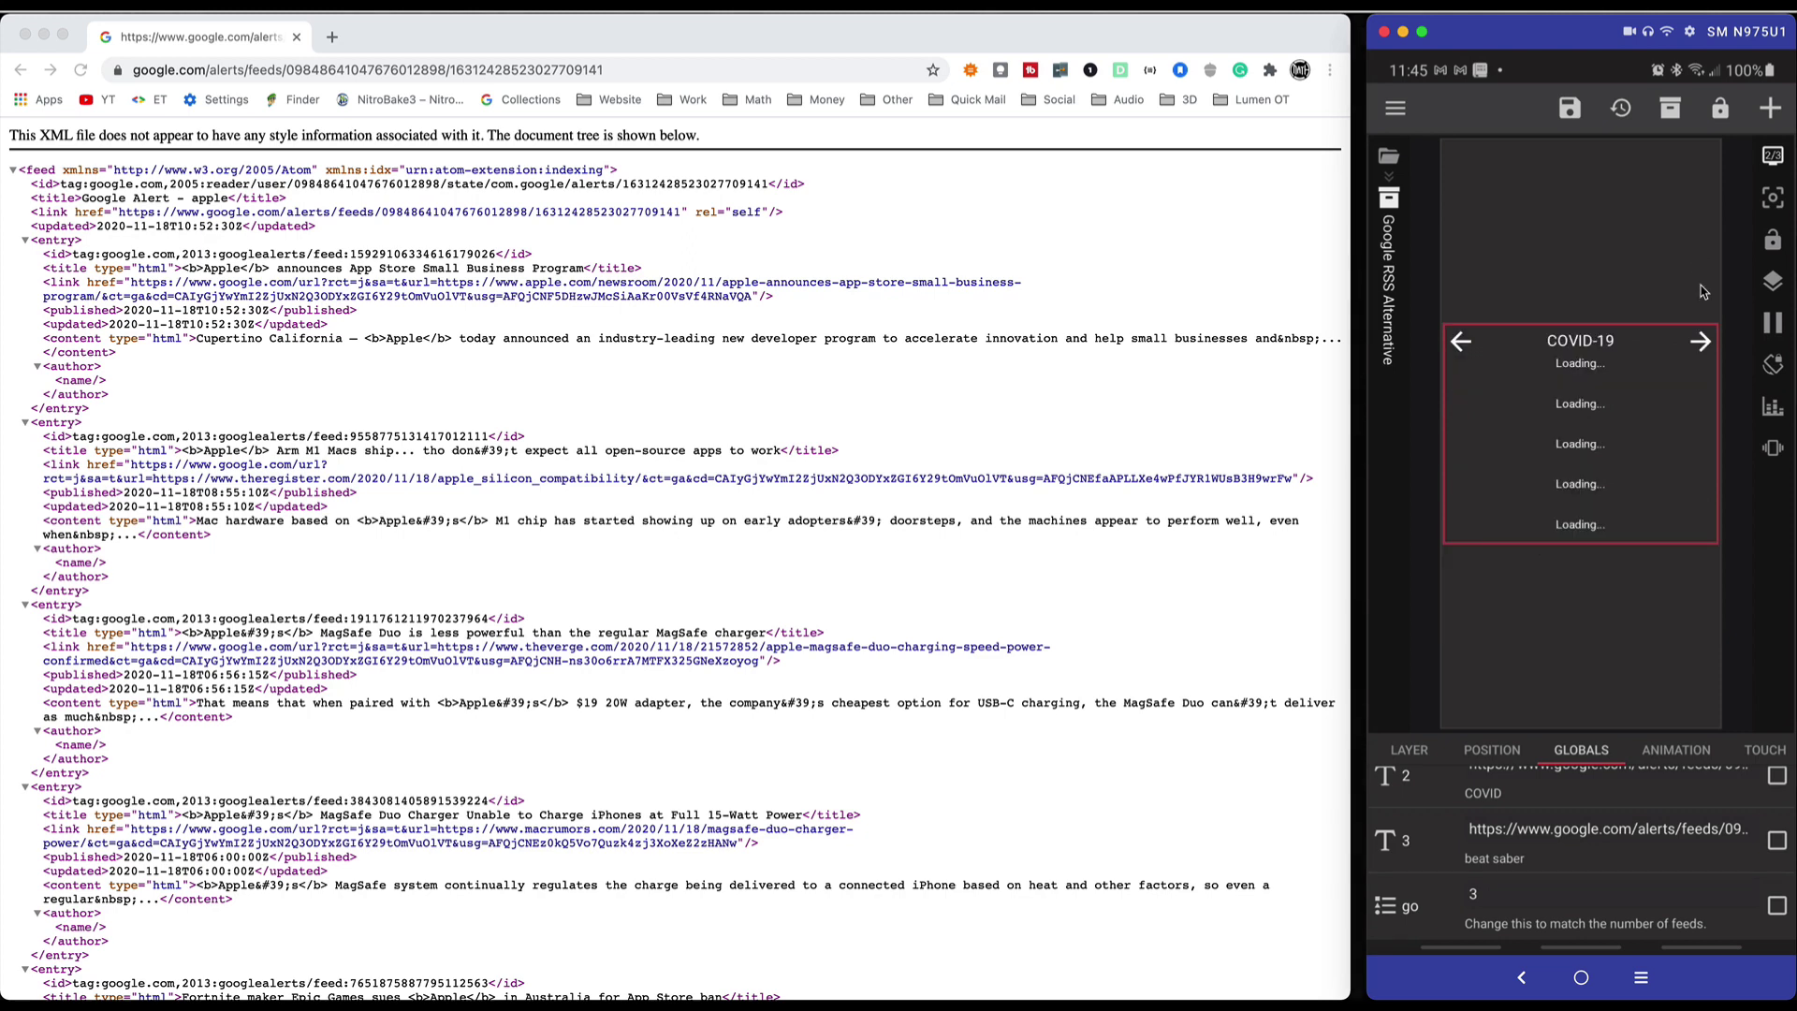
left_click(1701, 339)
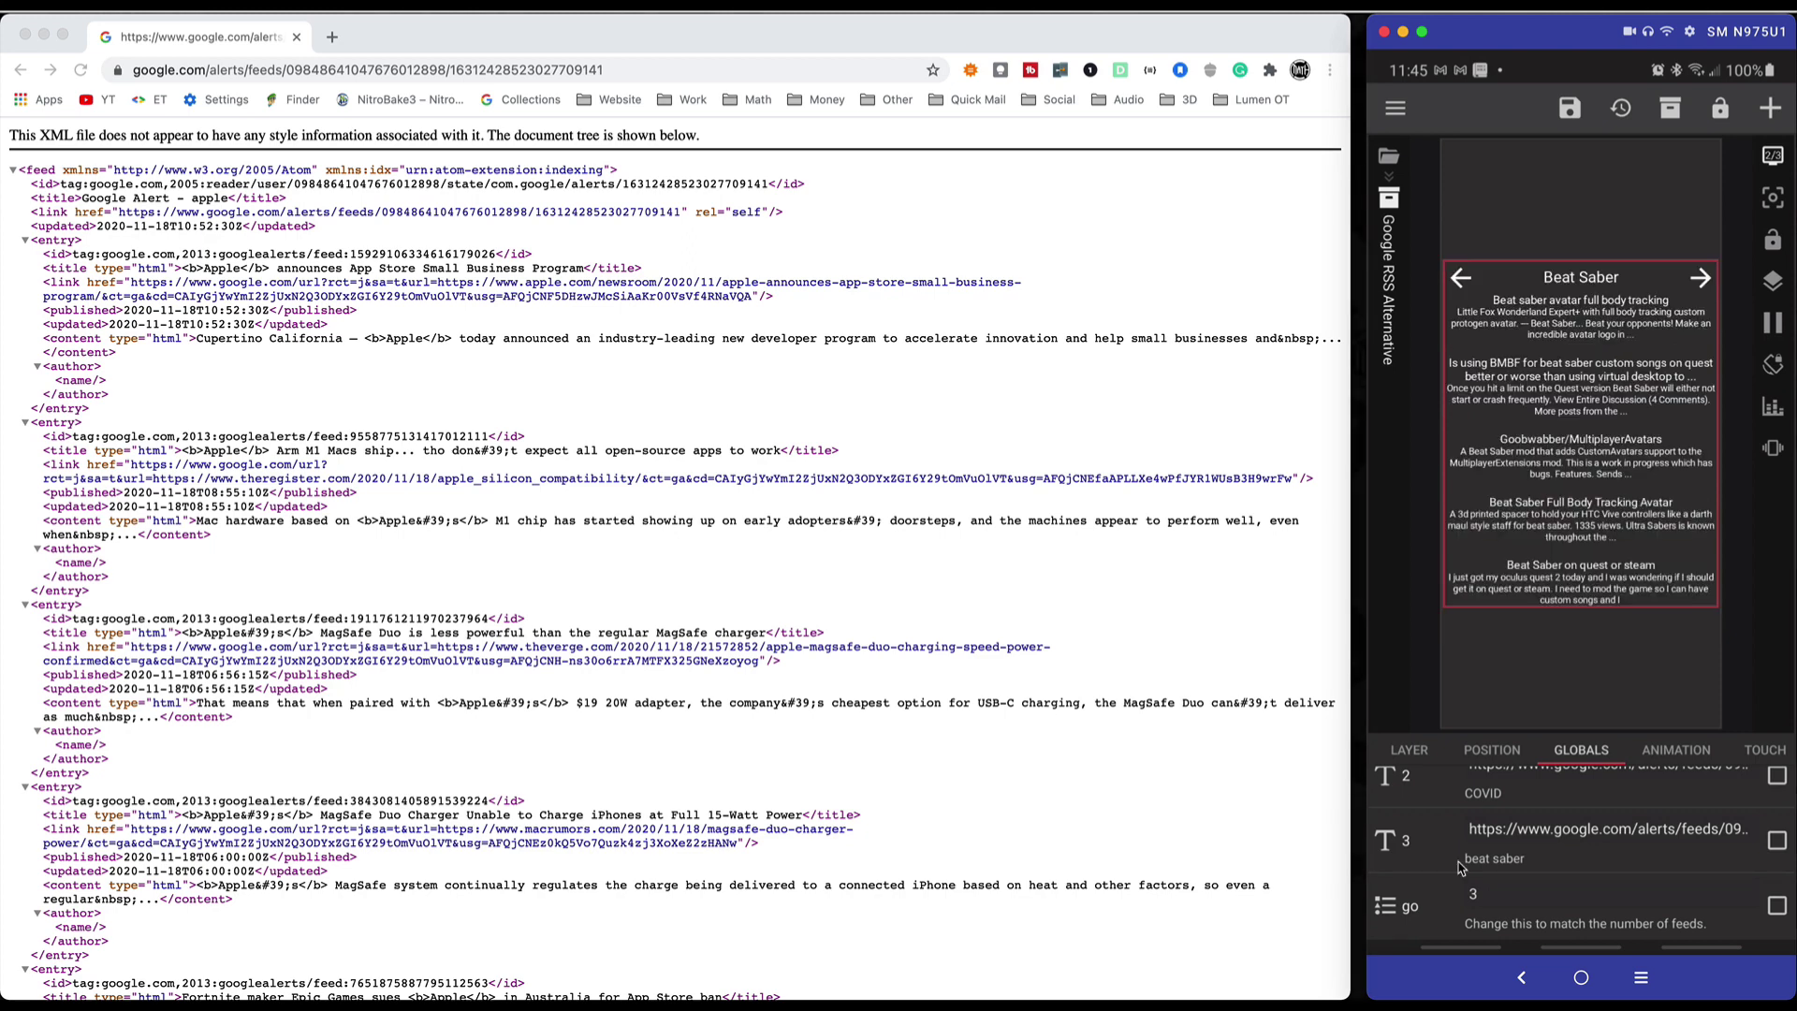
scroll(1463, 869, "up", 2)
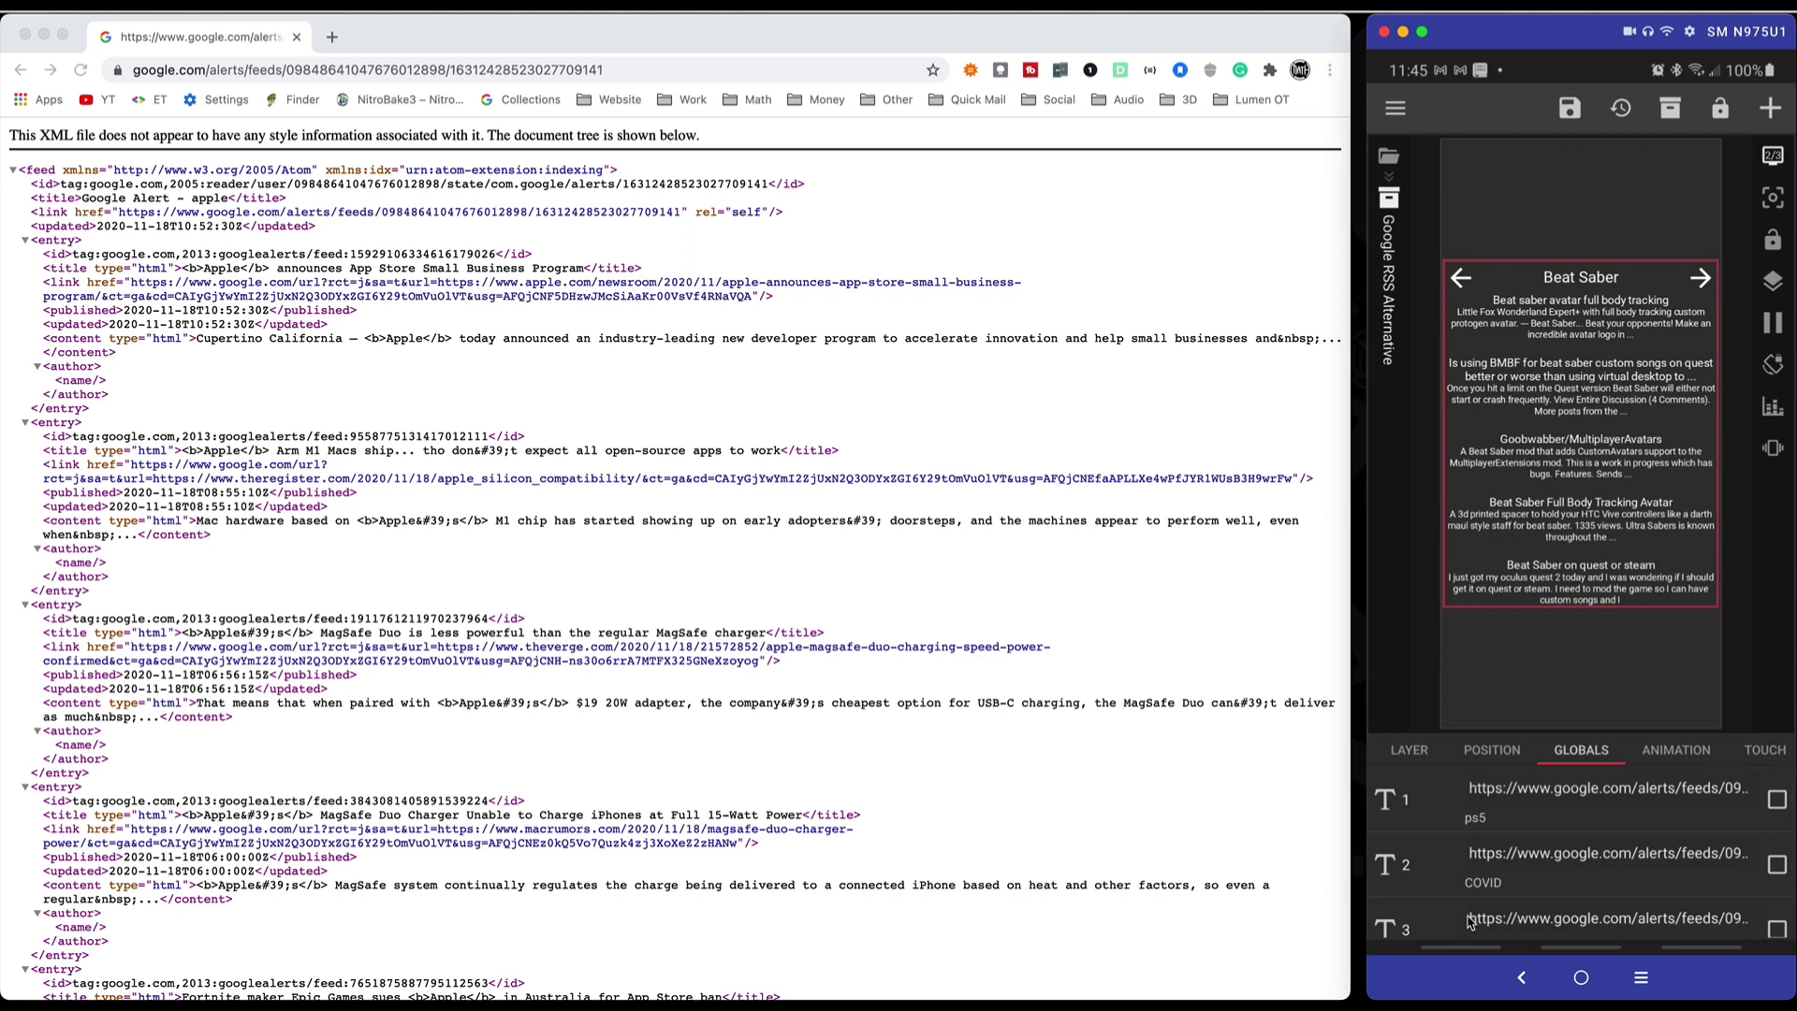
scroll(1470, 922, "down", 2)
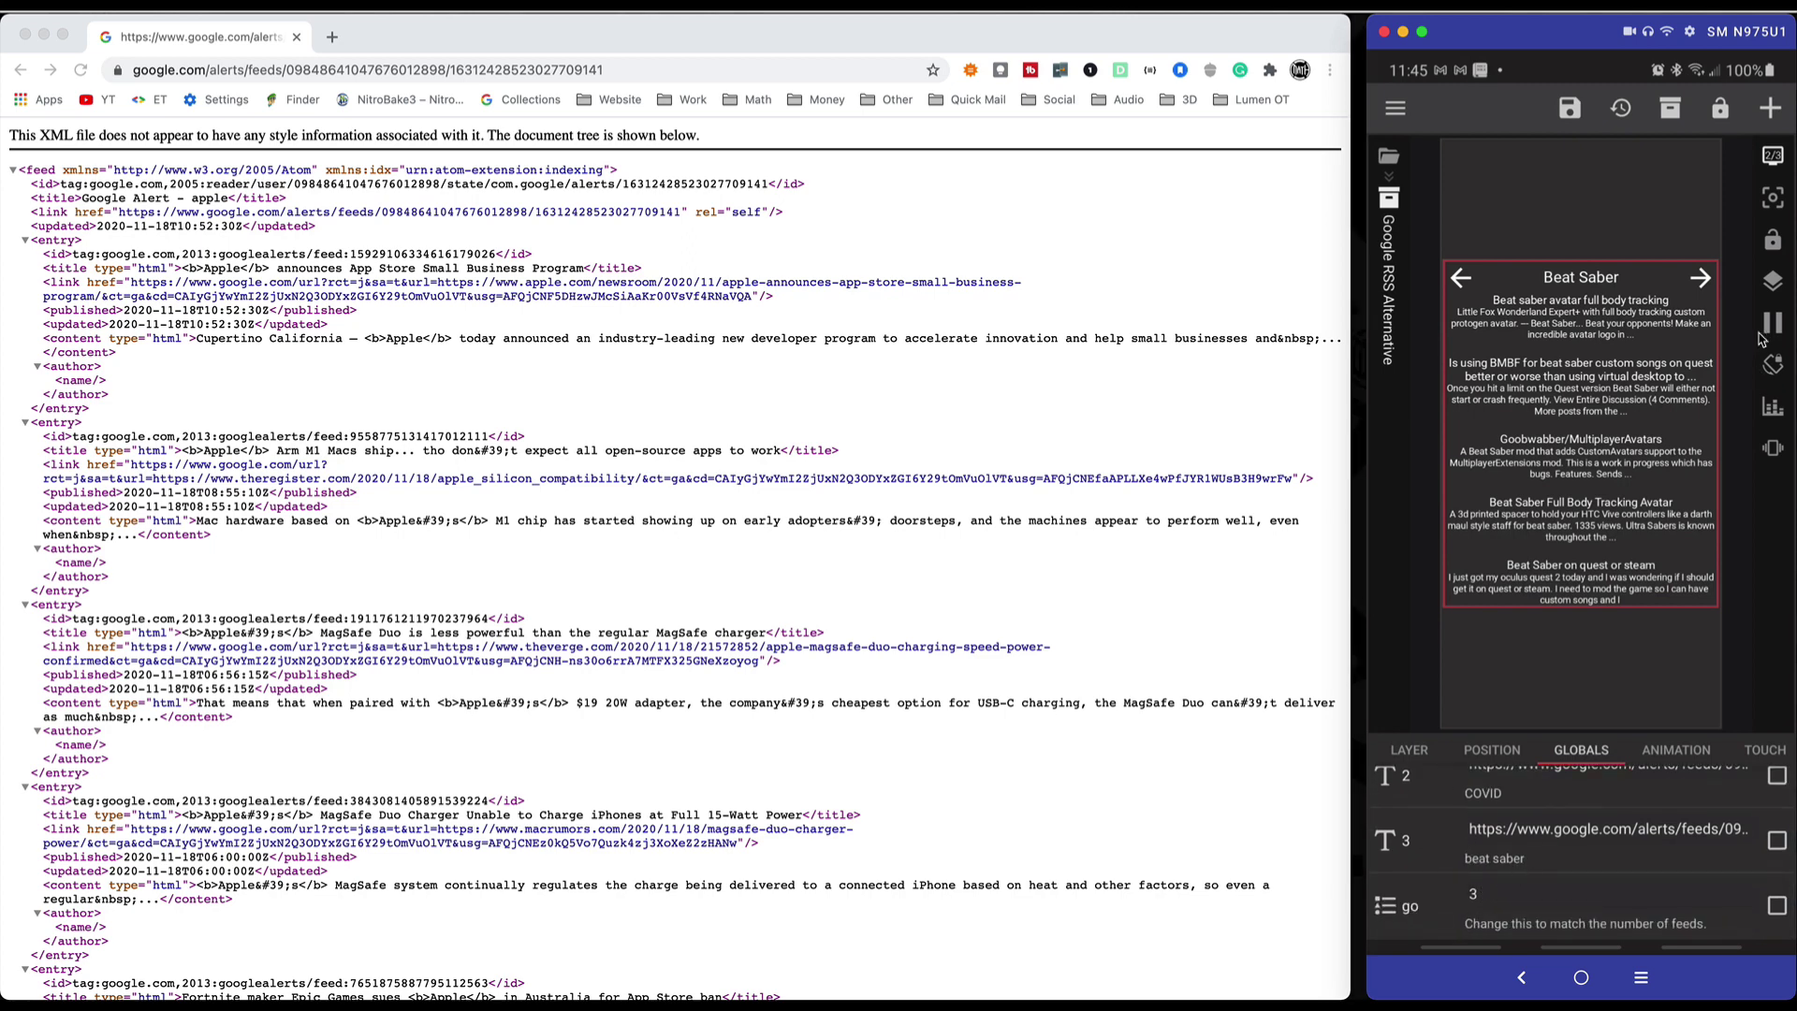
Step: Add a new Text global titled 4 with description 'apple'
left_click(1770, 109)
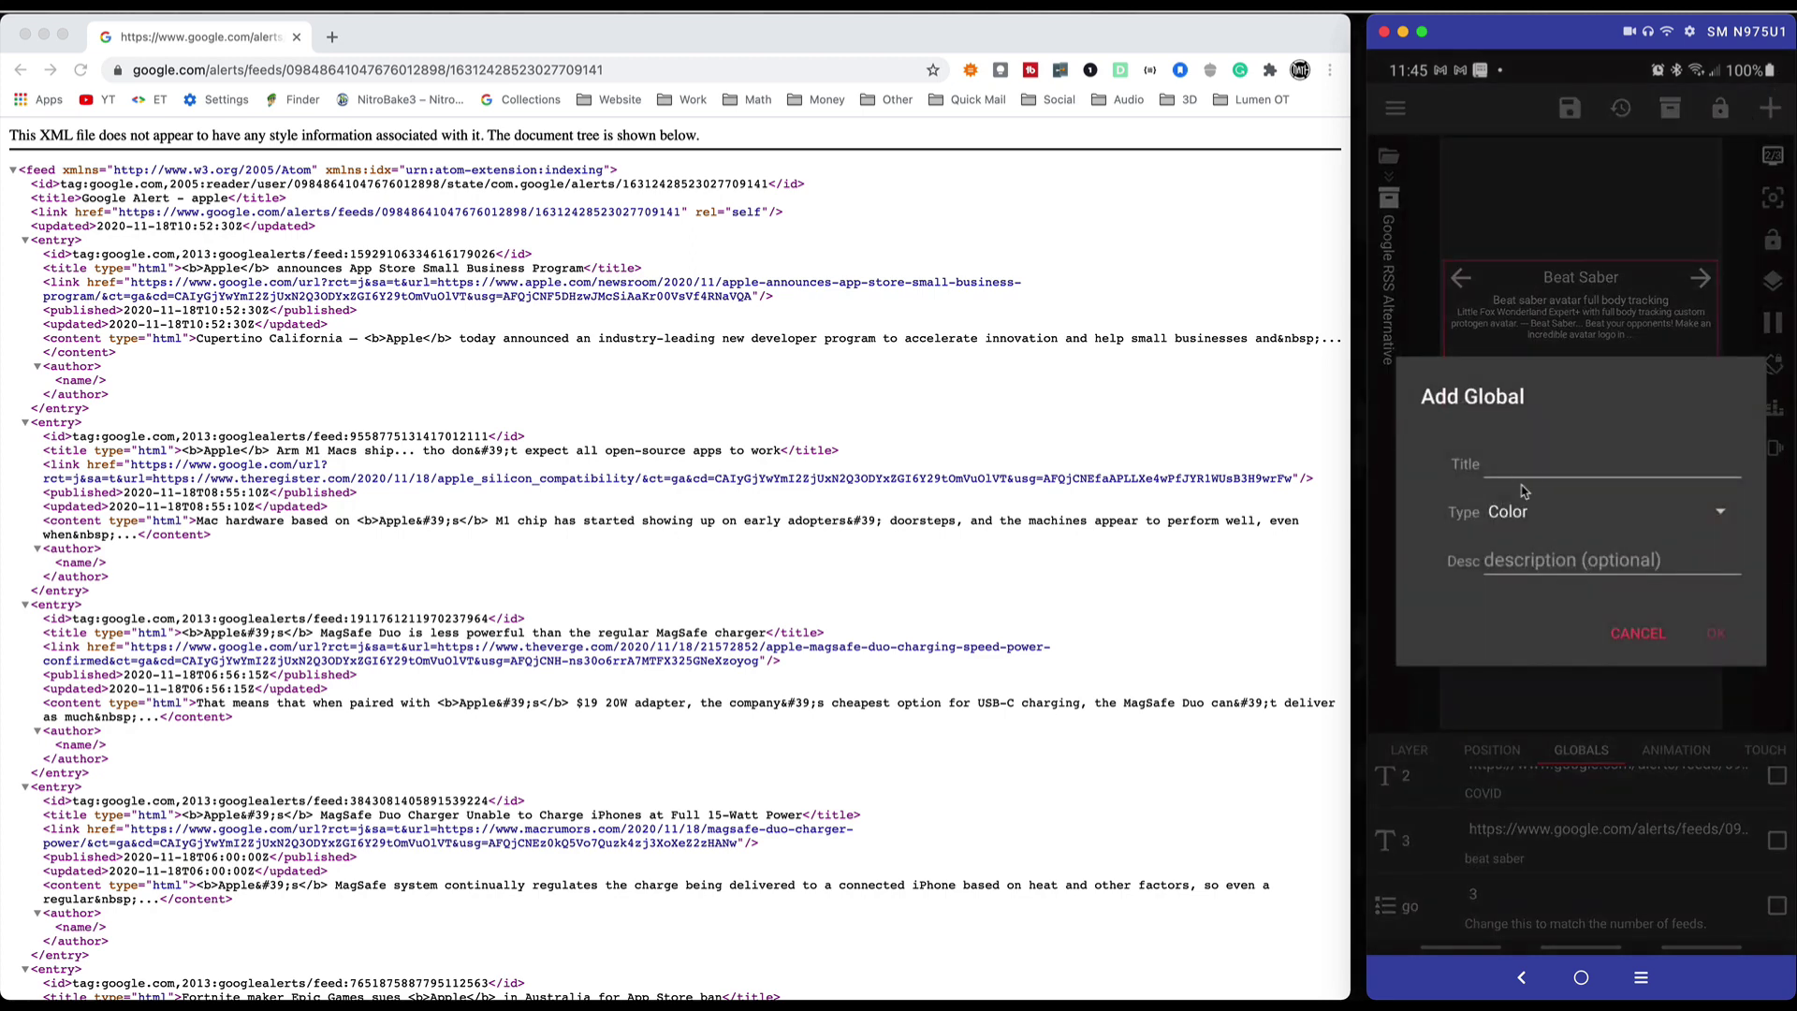
left_click(1592, 621)
left_click(1507, 755)
left_click(1492, 281)
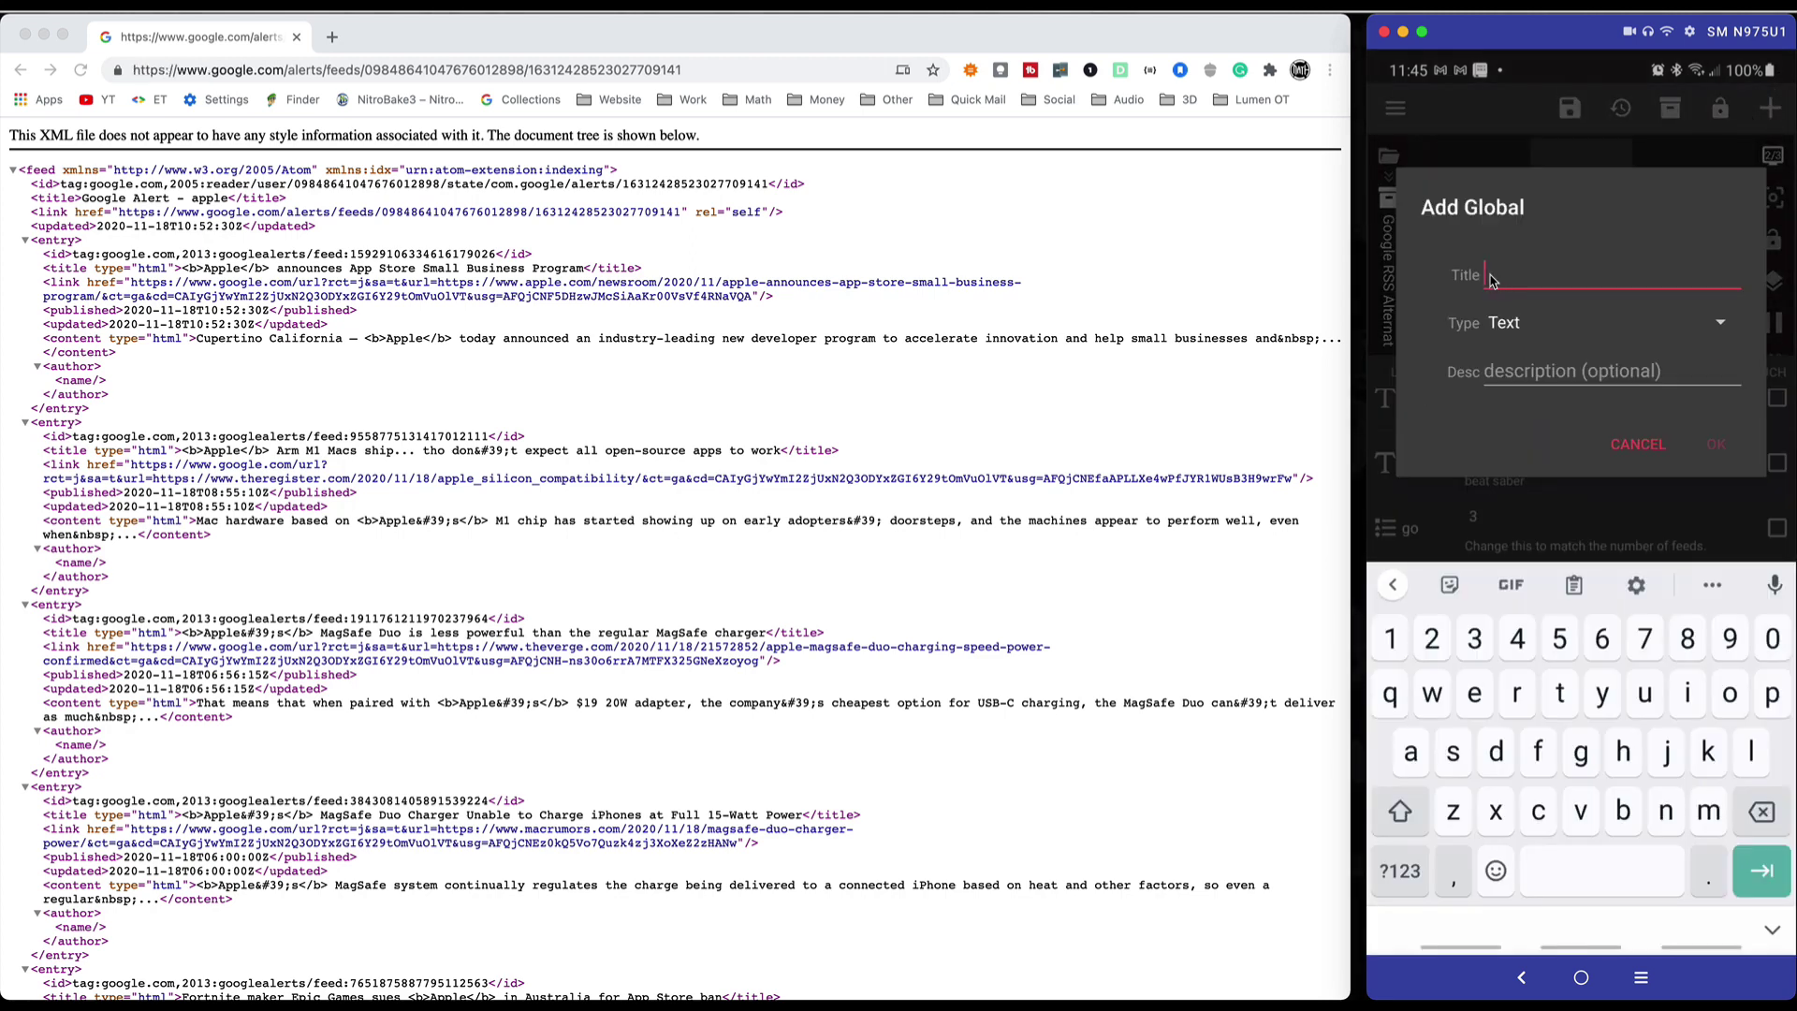
type("4")
left_click(1531, 377)
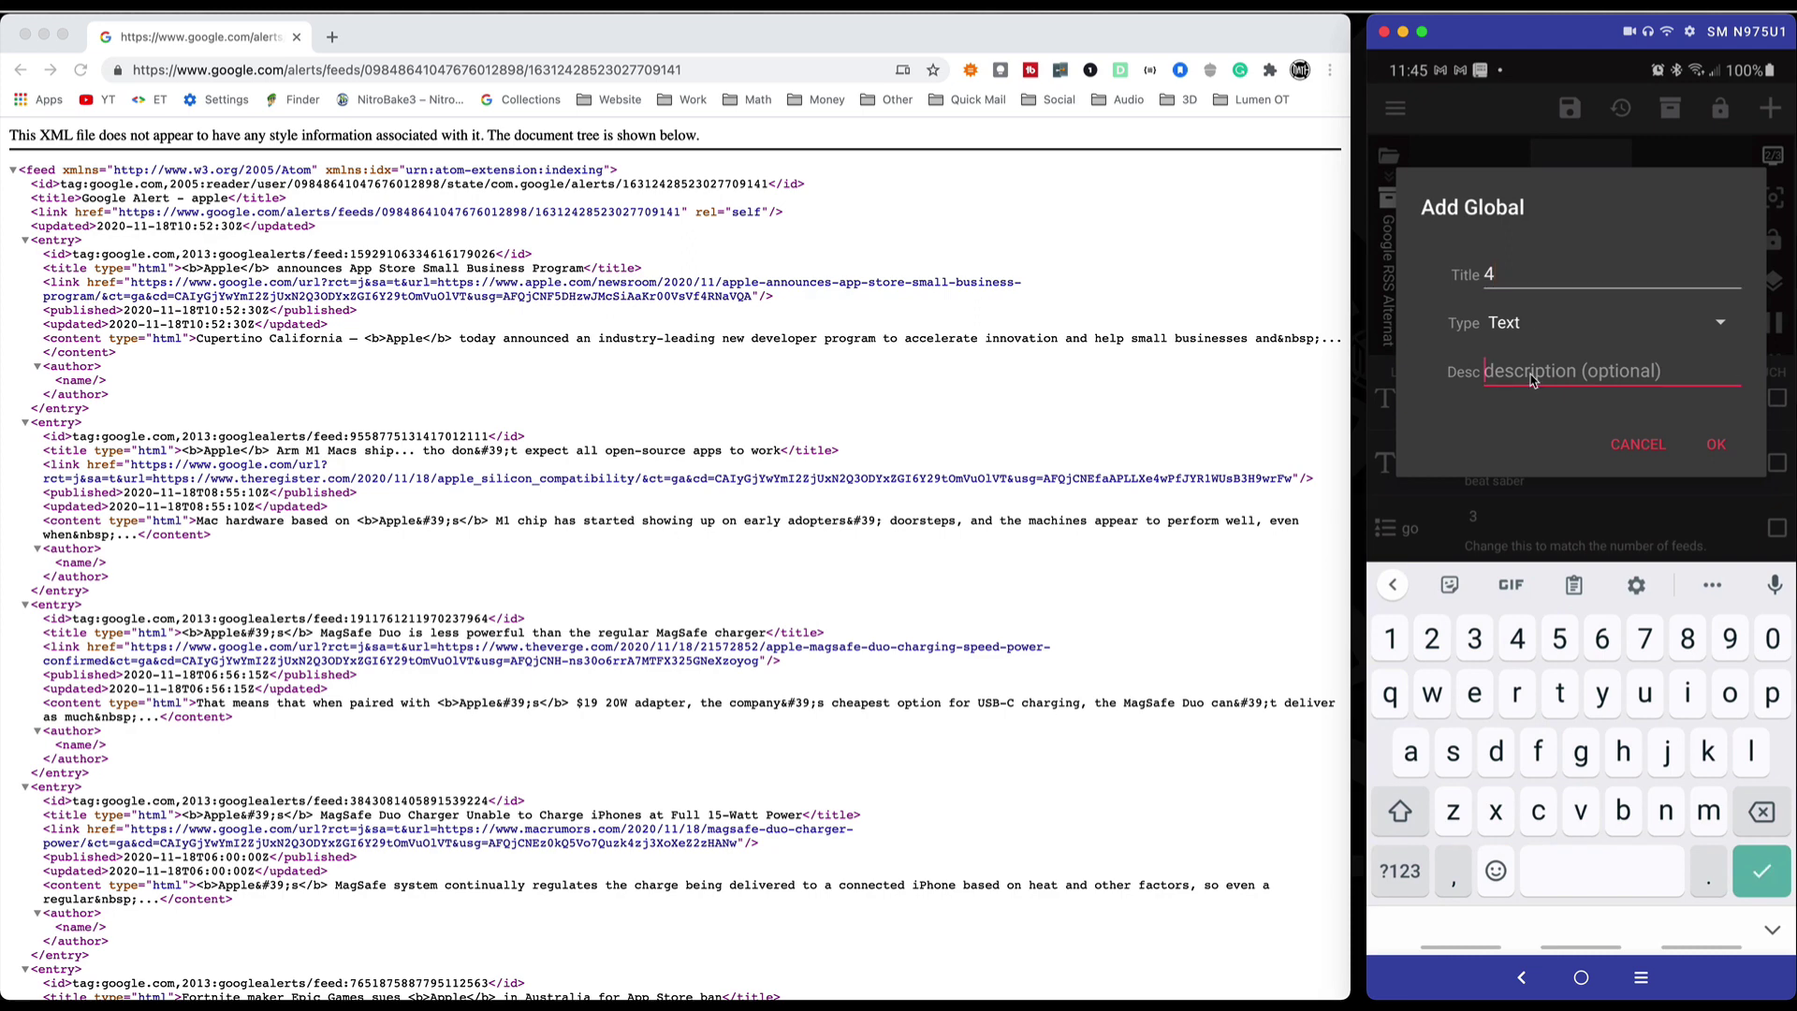
type("apple")
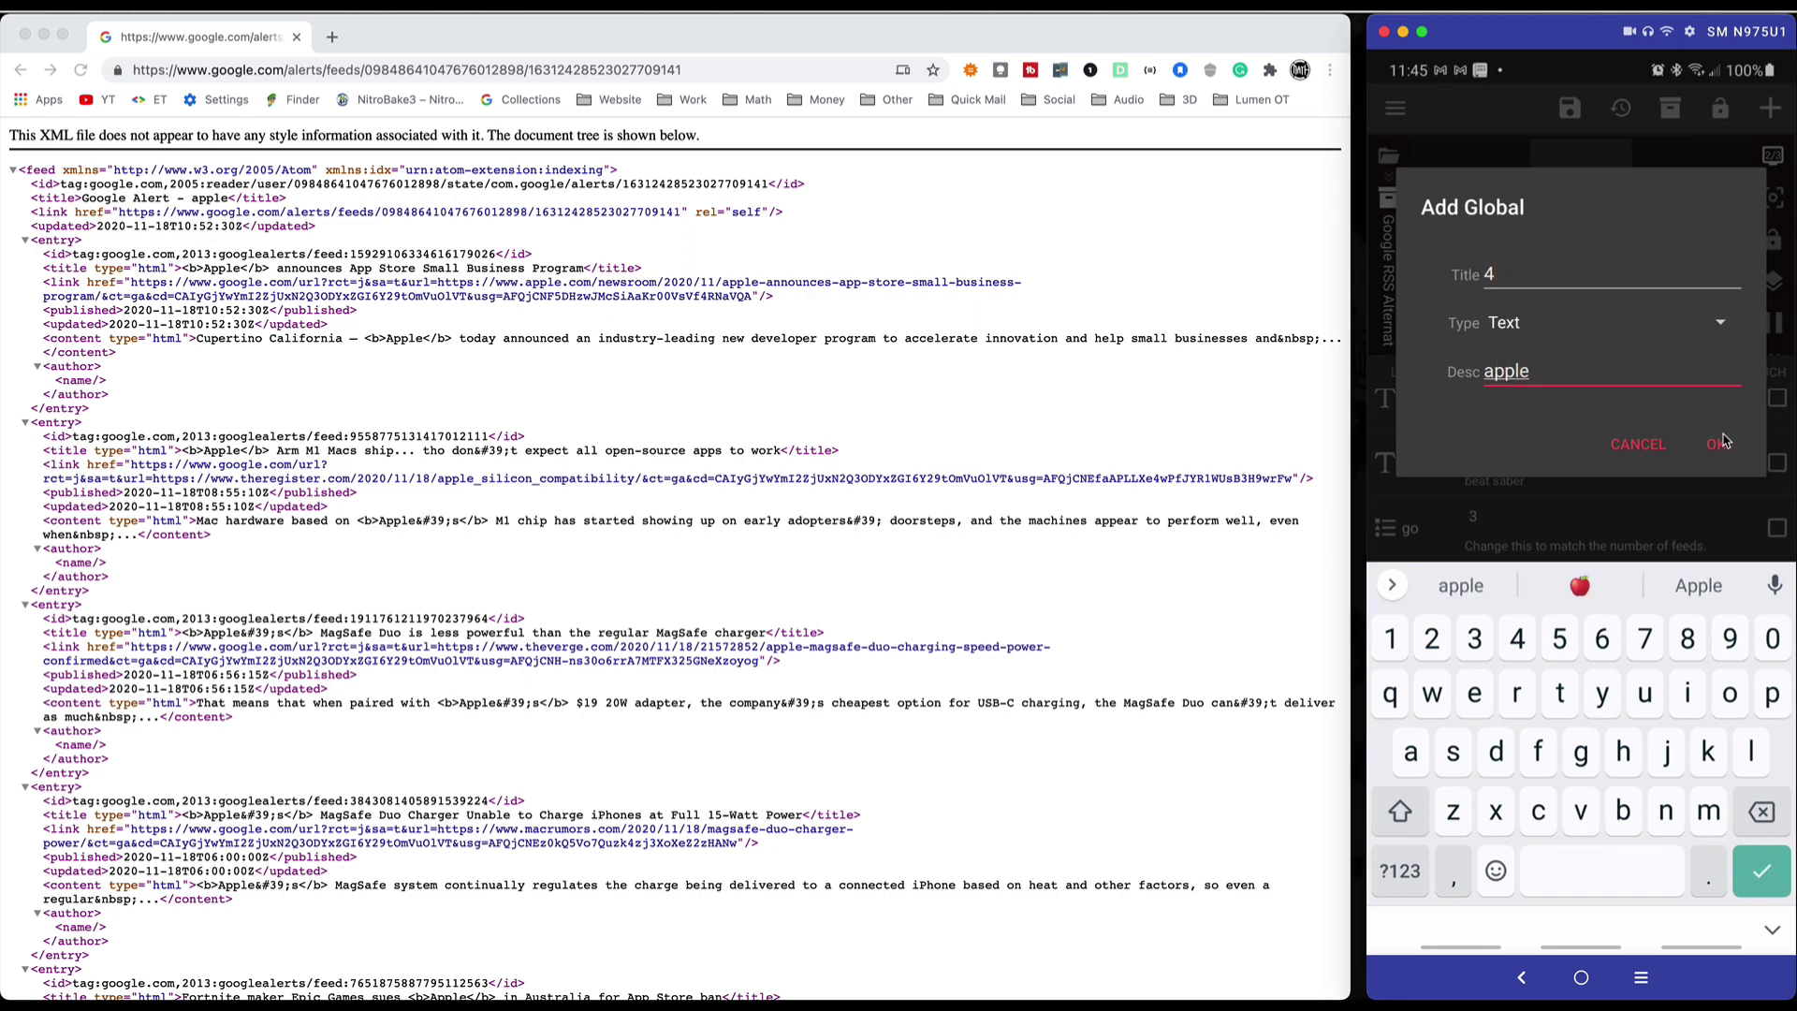
left_click(1721, 444)
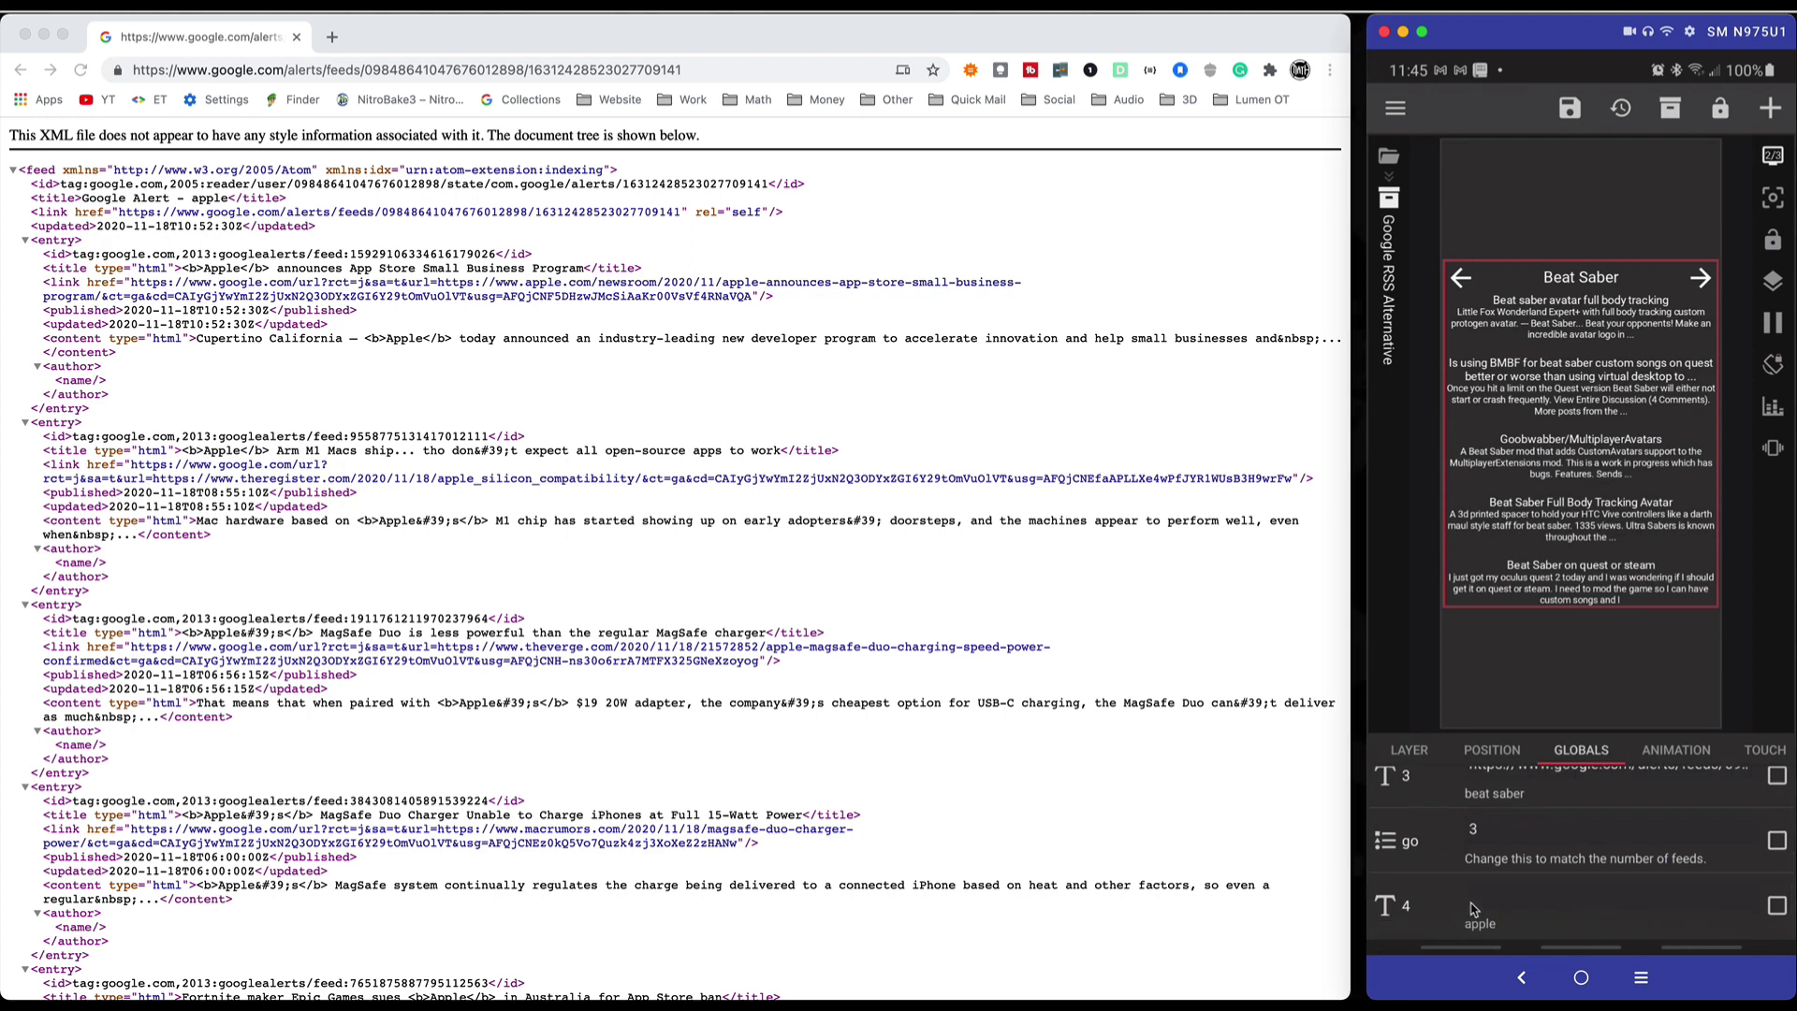
Step: Paste the Apple Google Alerts feed URL as global 4's value
left_click(1609, 901)
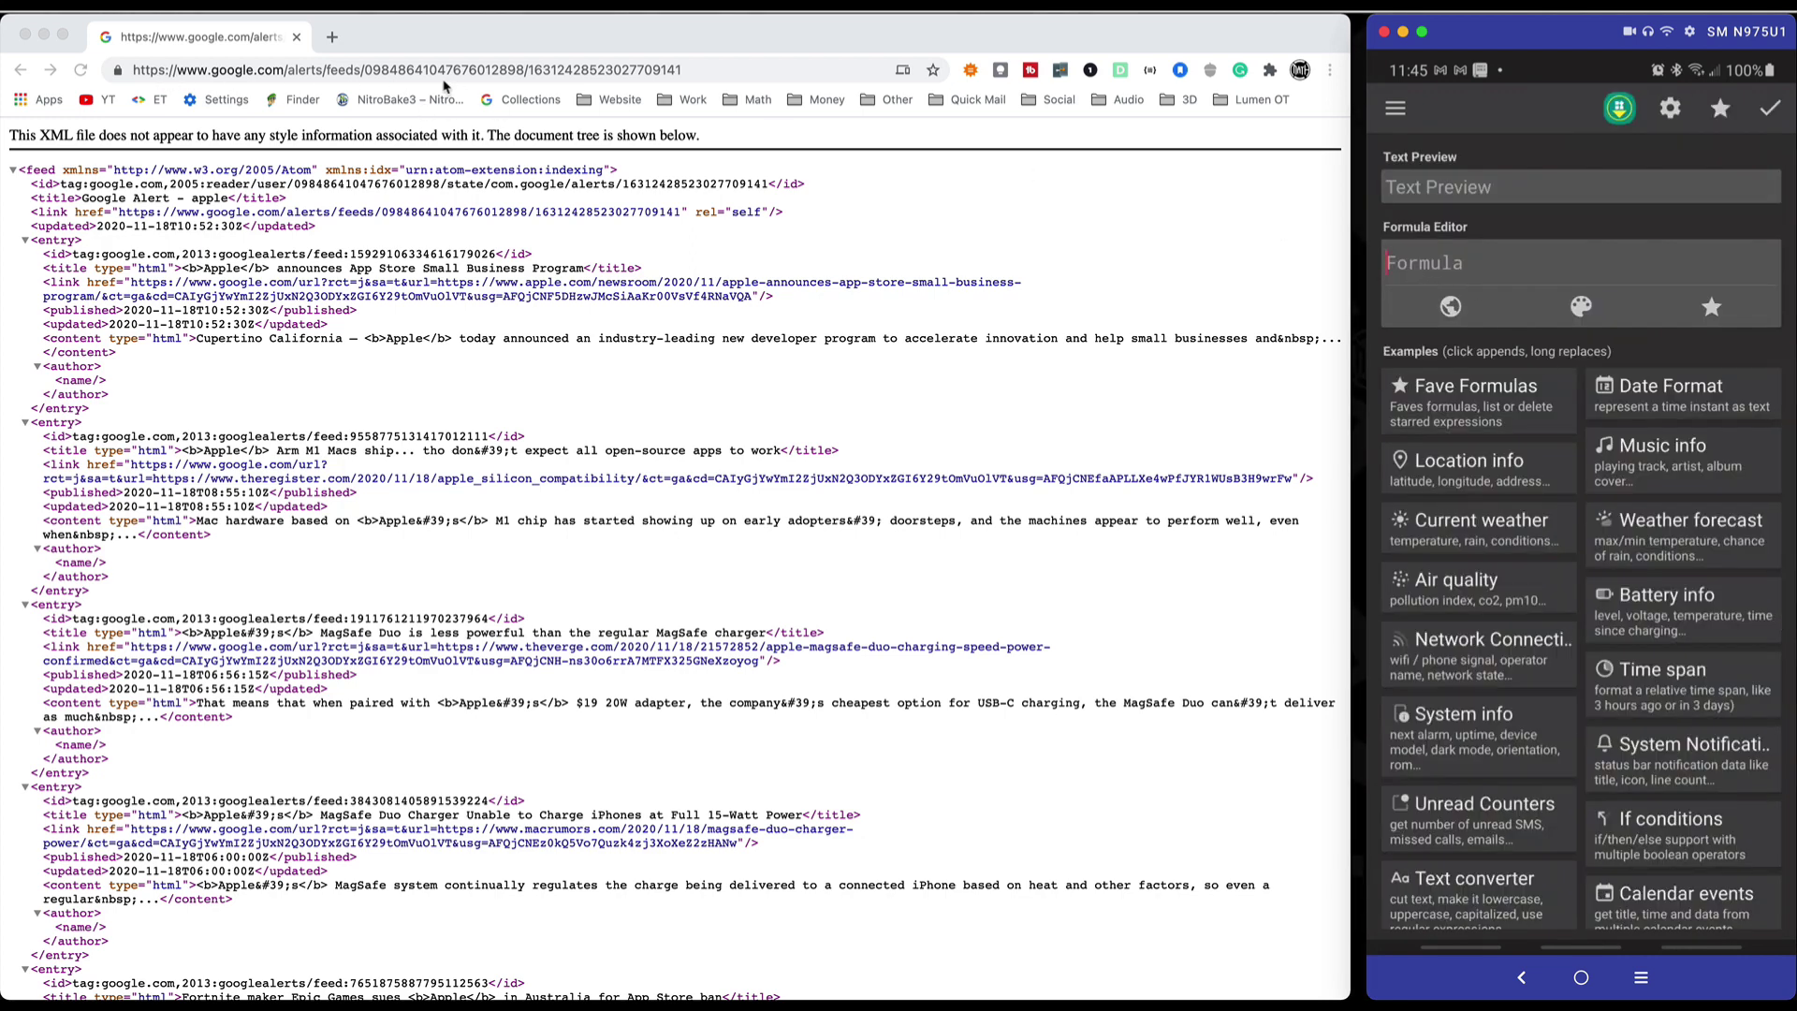
left_click(1435, 271)
key("ctrl+v")
left_click(1770, 109)
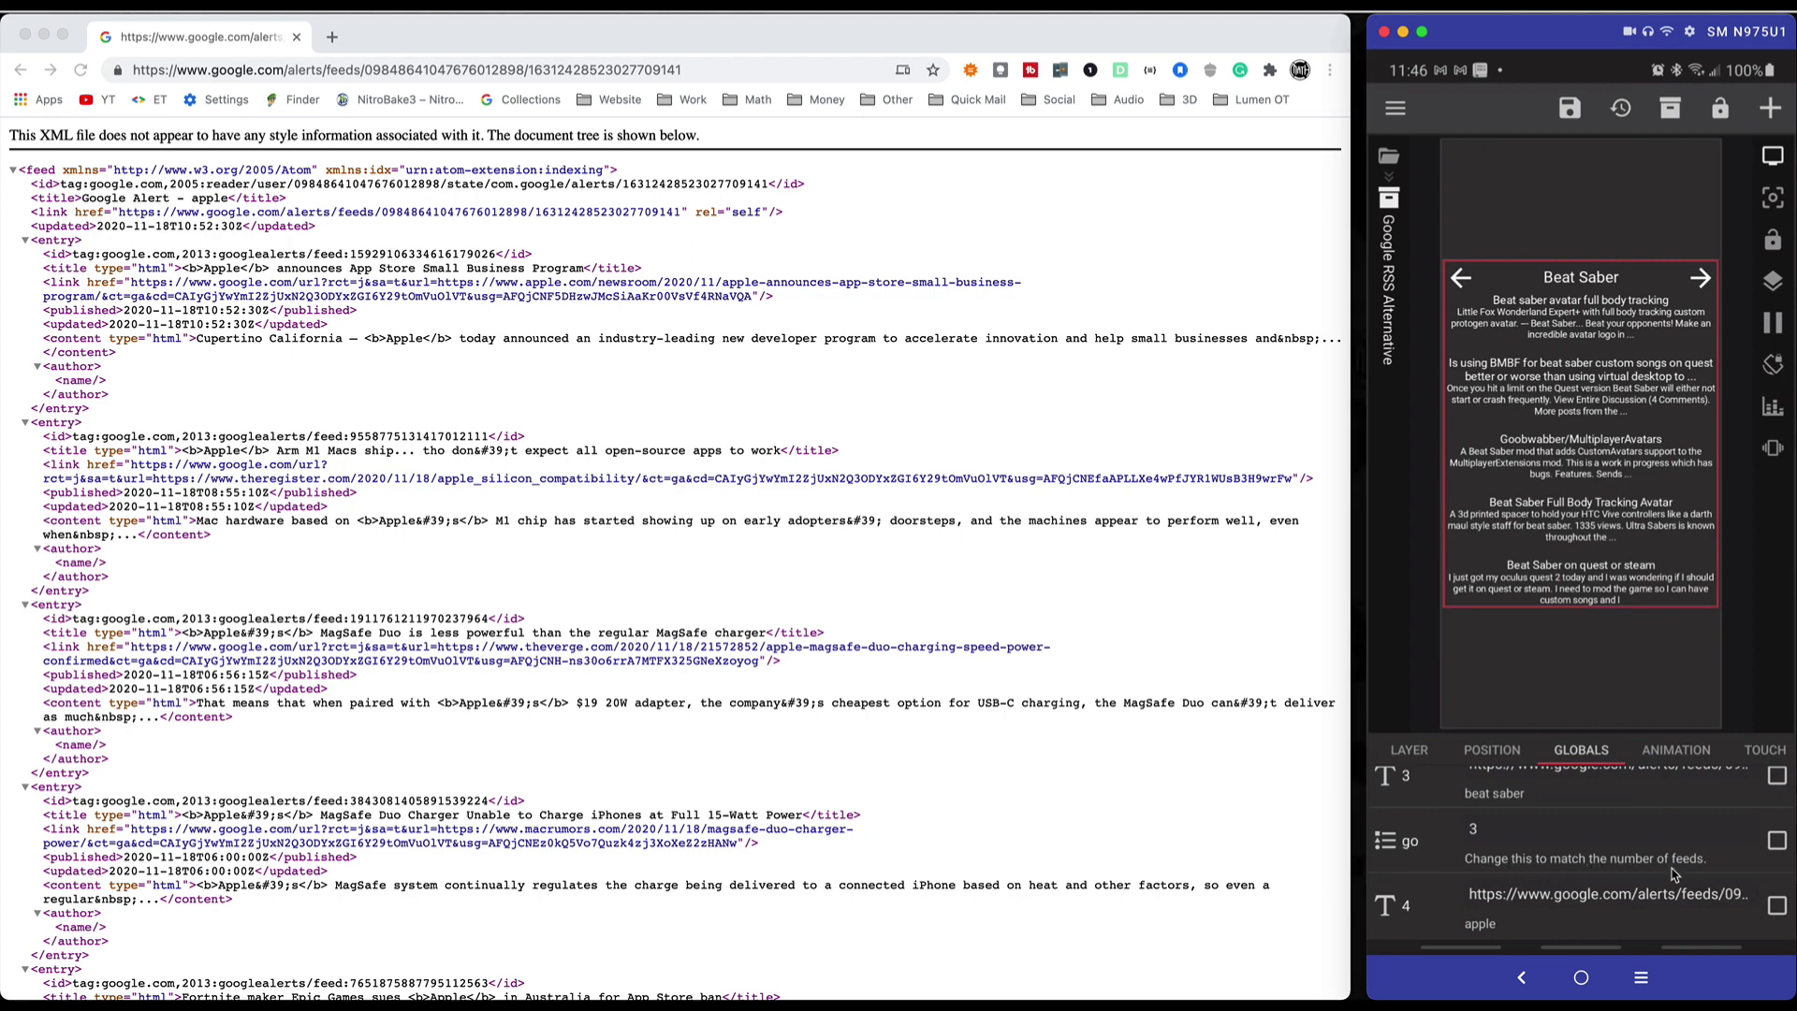
Step: Append ,4 to the go global's list so its values are 1,2,3,4
left_click(1777, 842)
left_click(1773, 107)
left_click(1657, 150)
left_click(1538, 579)
type(",4")
left_click(1714, 529)
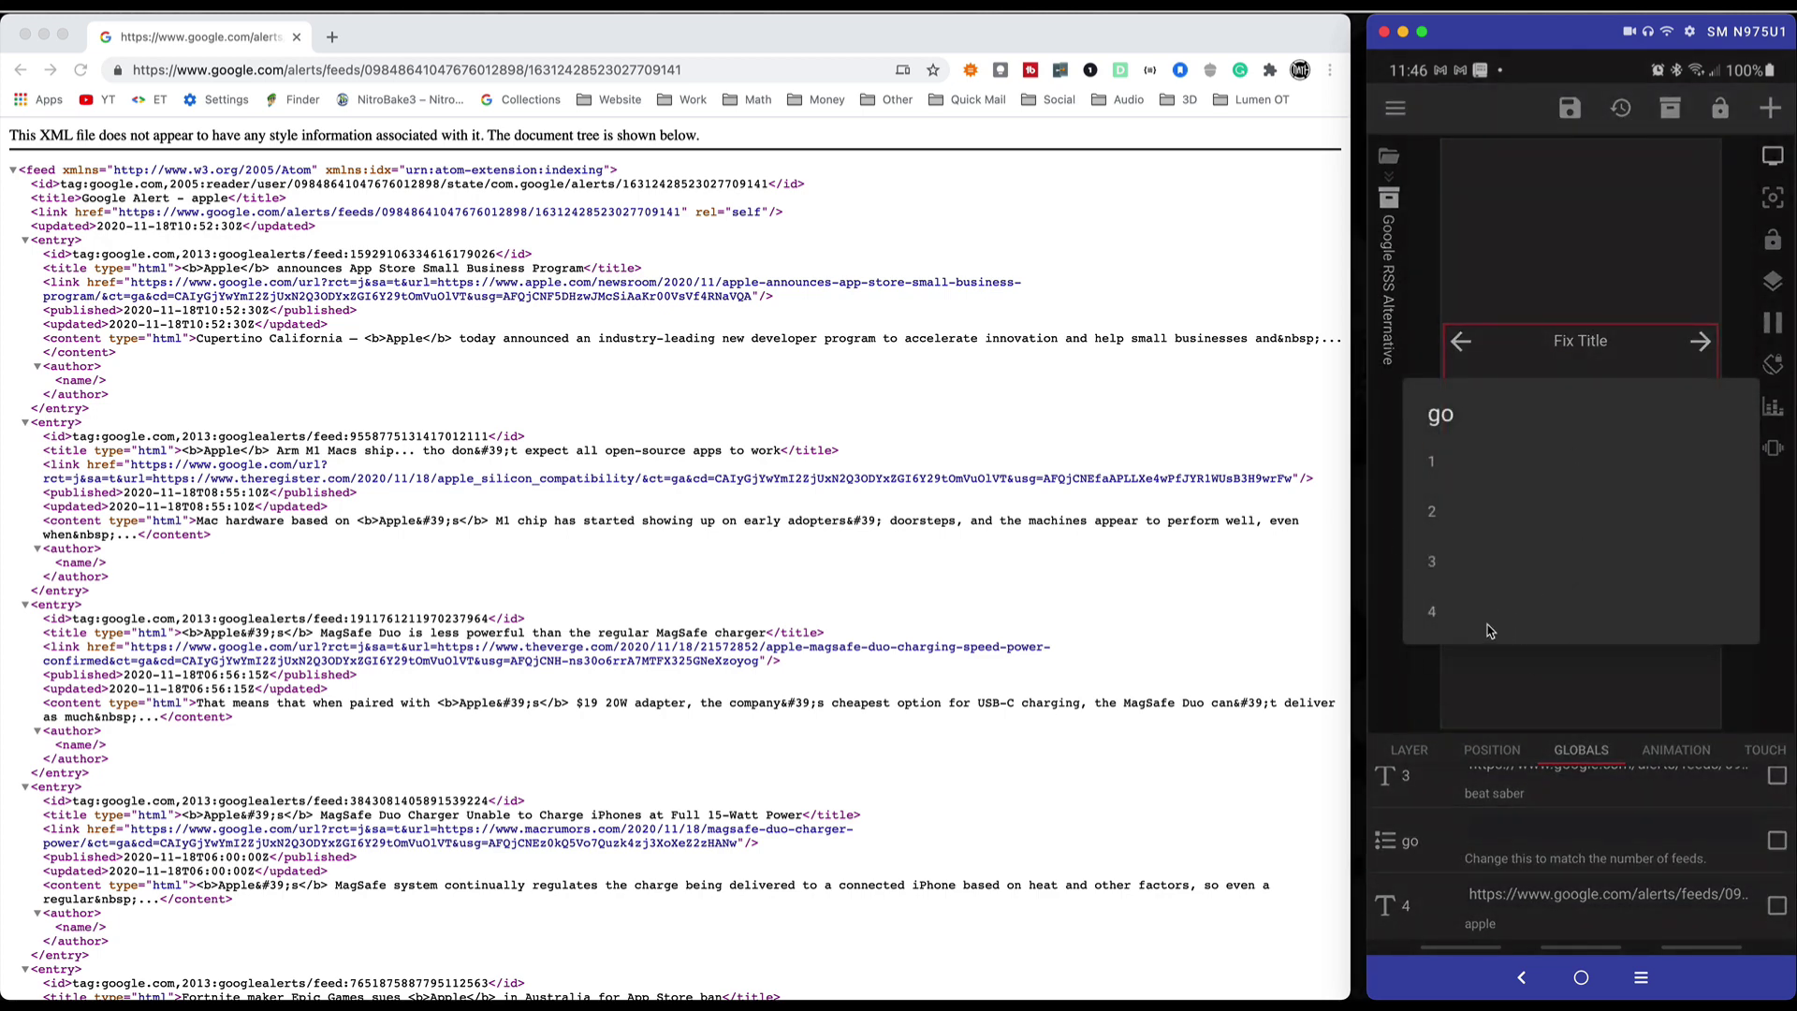
Step: Set go to 1 and step the widget through COVID-19 and Beat Saber to the Apple feed
left_click(1436, 458)
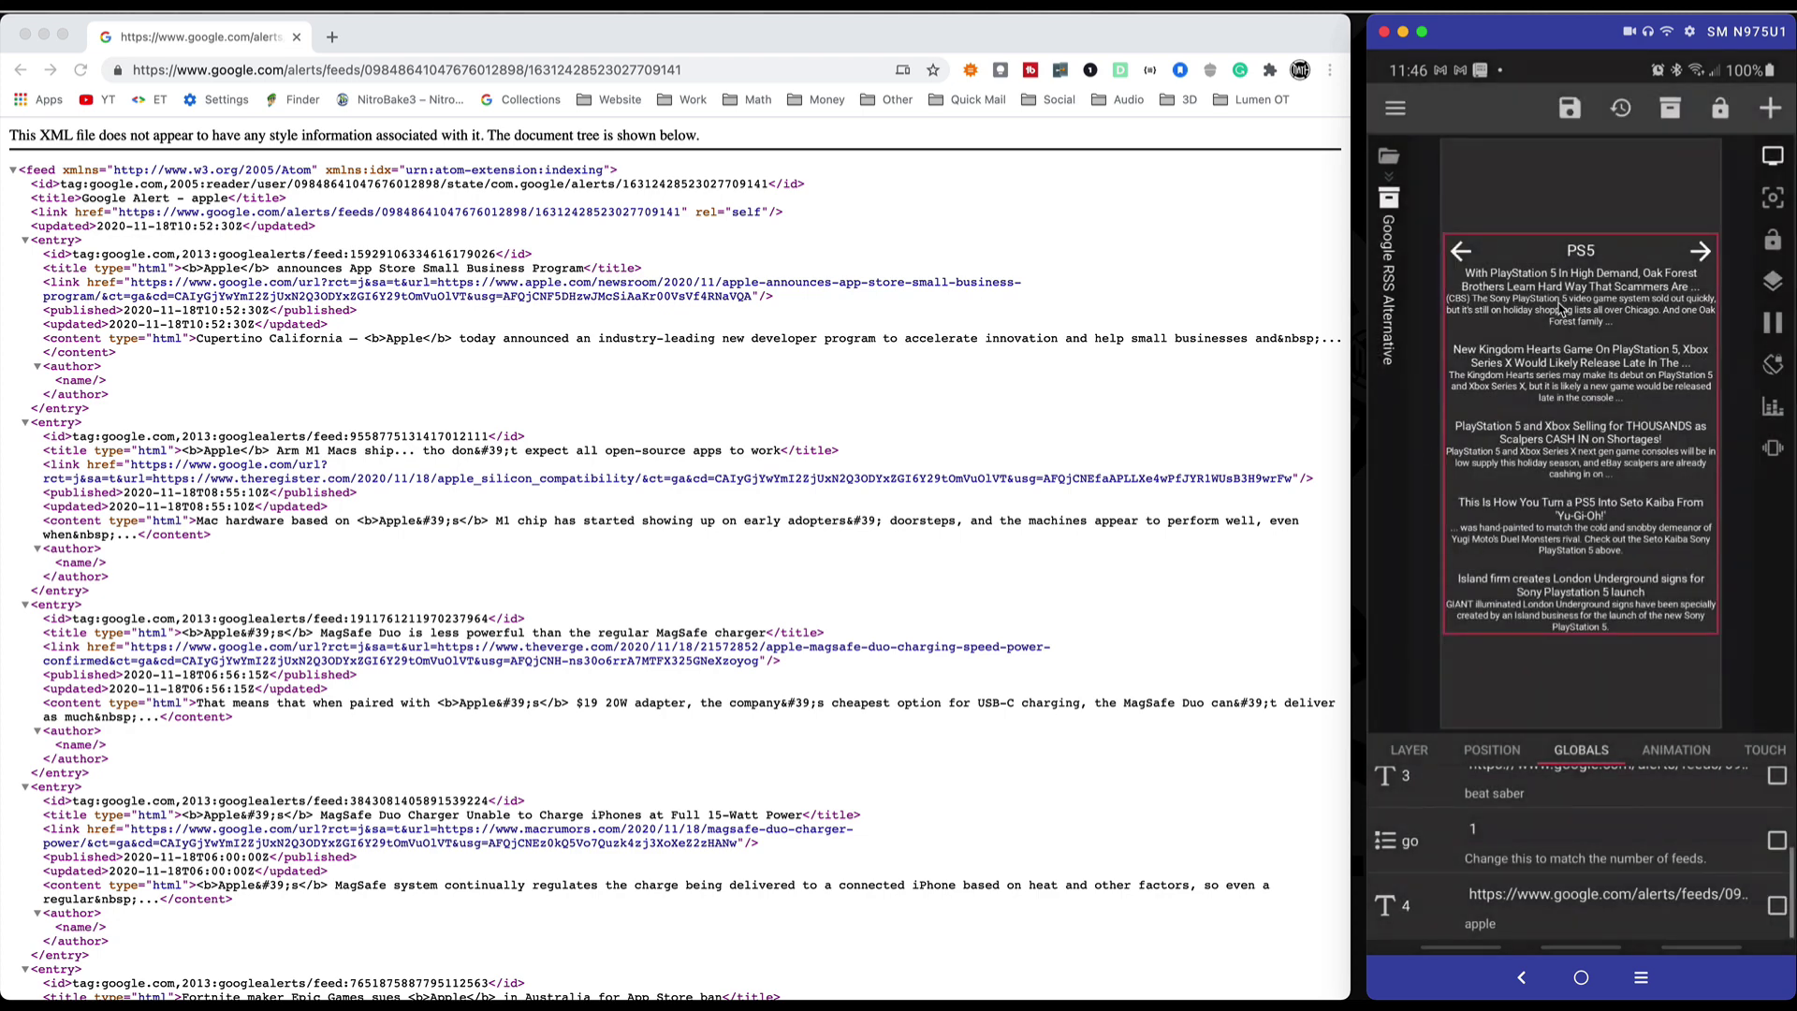
left_click(1701, 252)
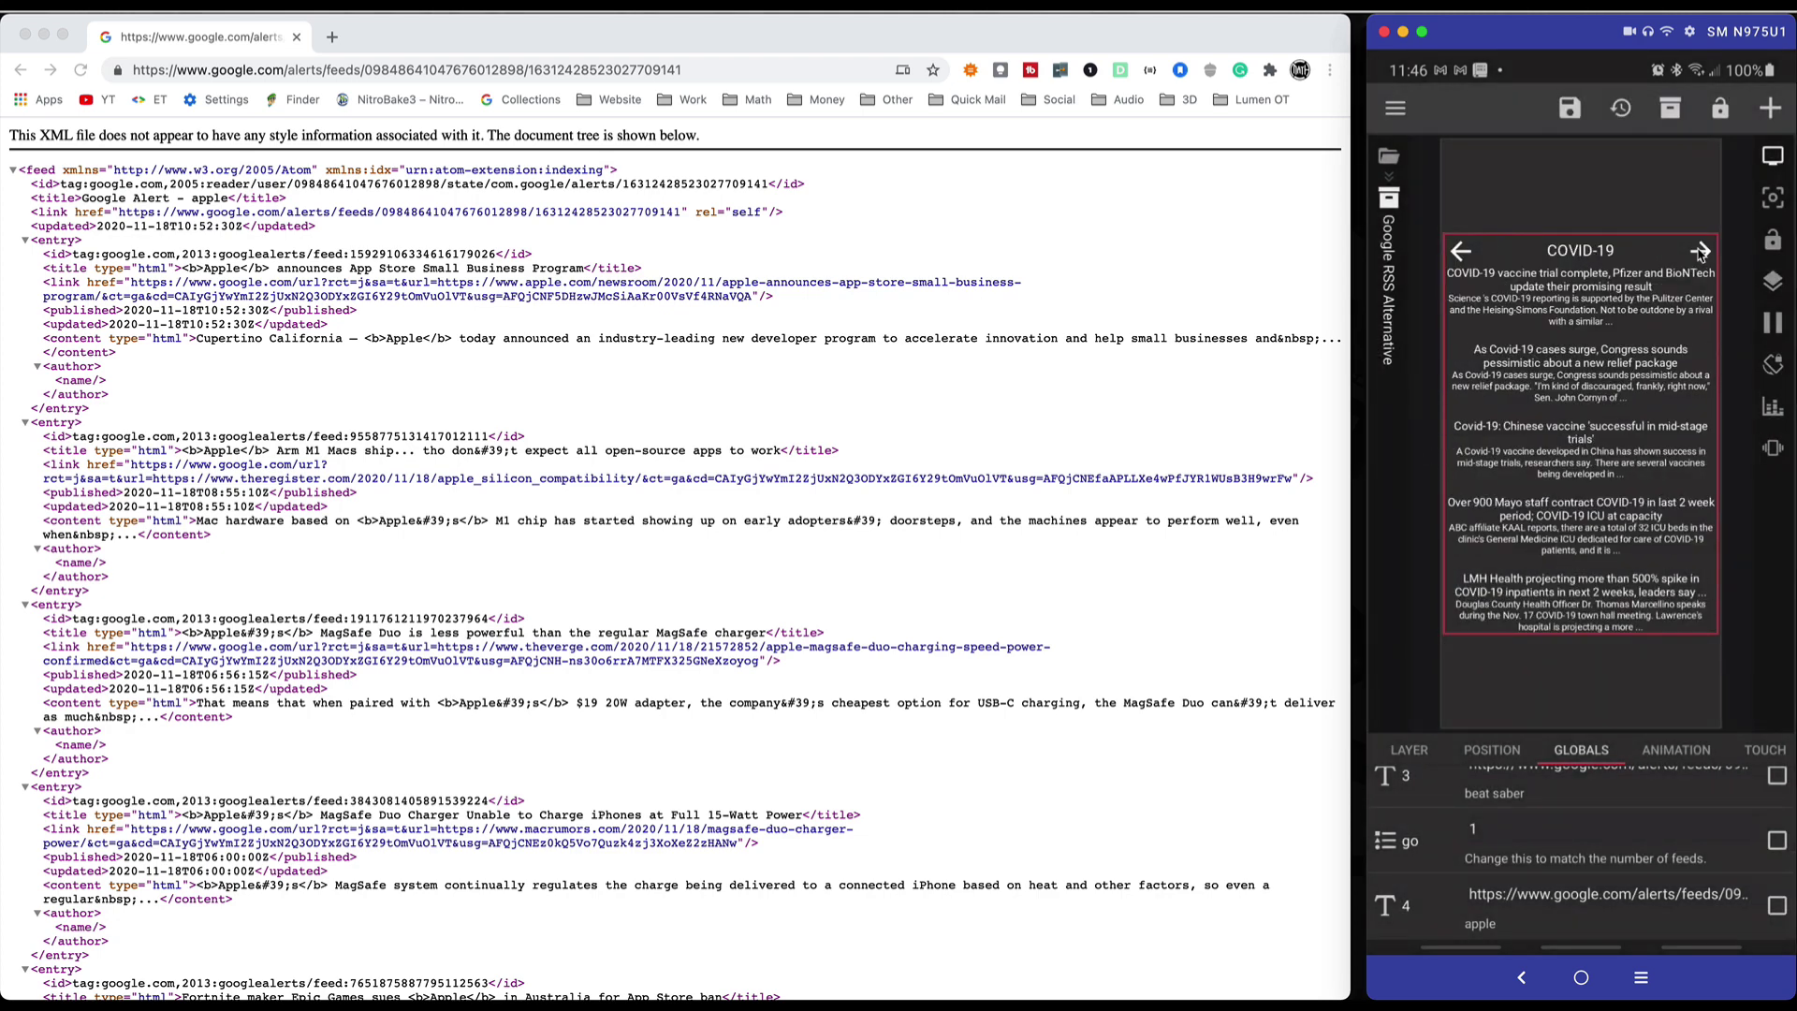
left_click(1701, 253)
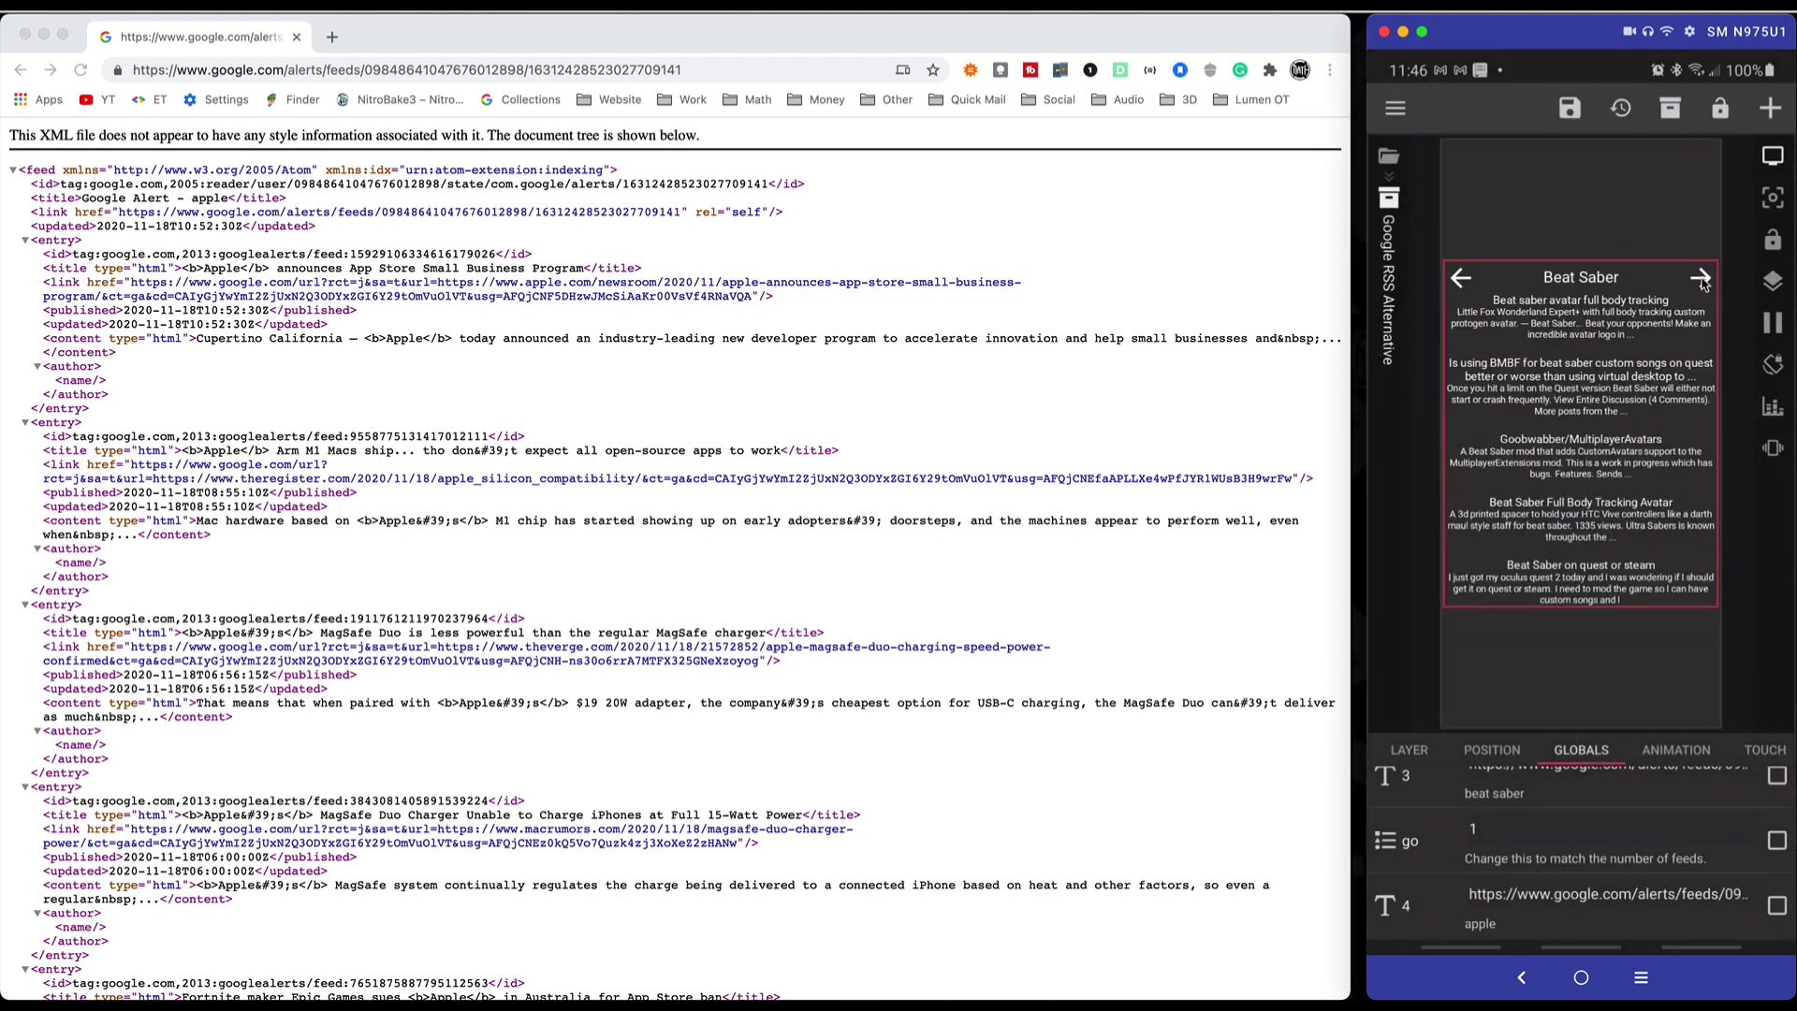
left_click(1700, 279)
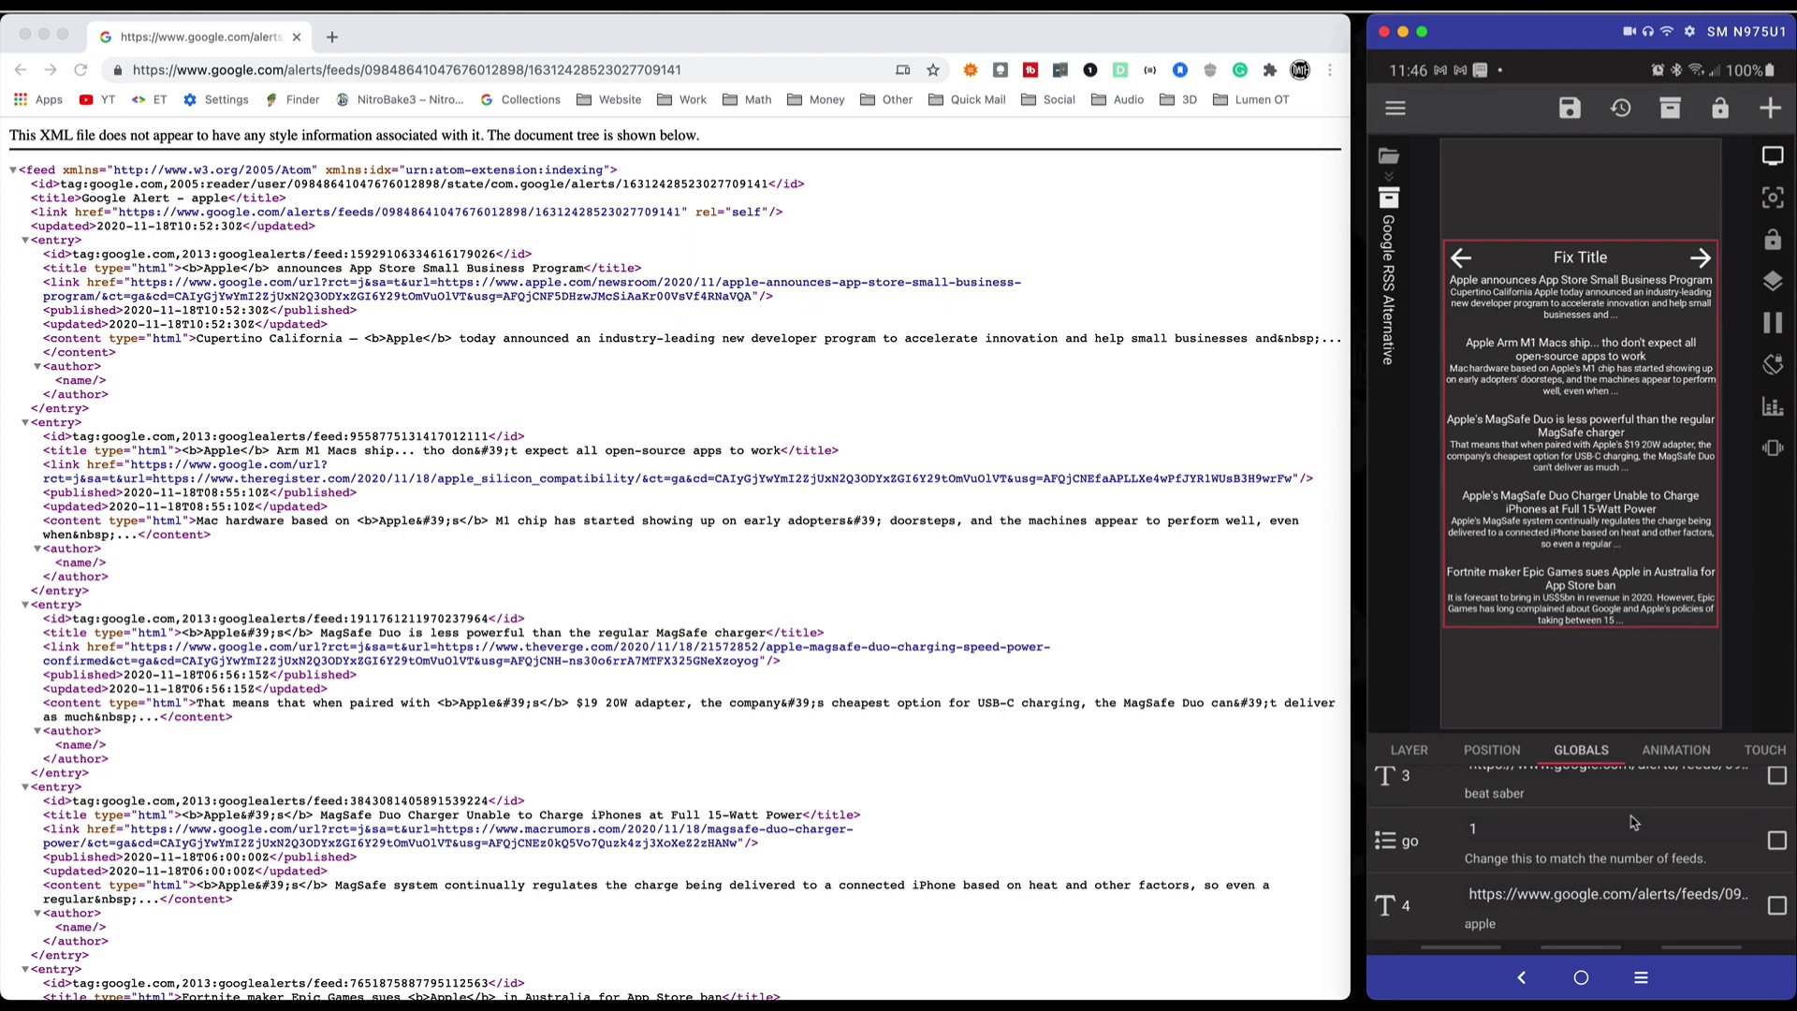
Step: Open the Text item under Stack Group - Everything > Overlap Group - Arrows and Title and edit its heading formula
left_click(1411, 753)
left_click(1409, 752)
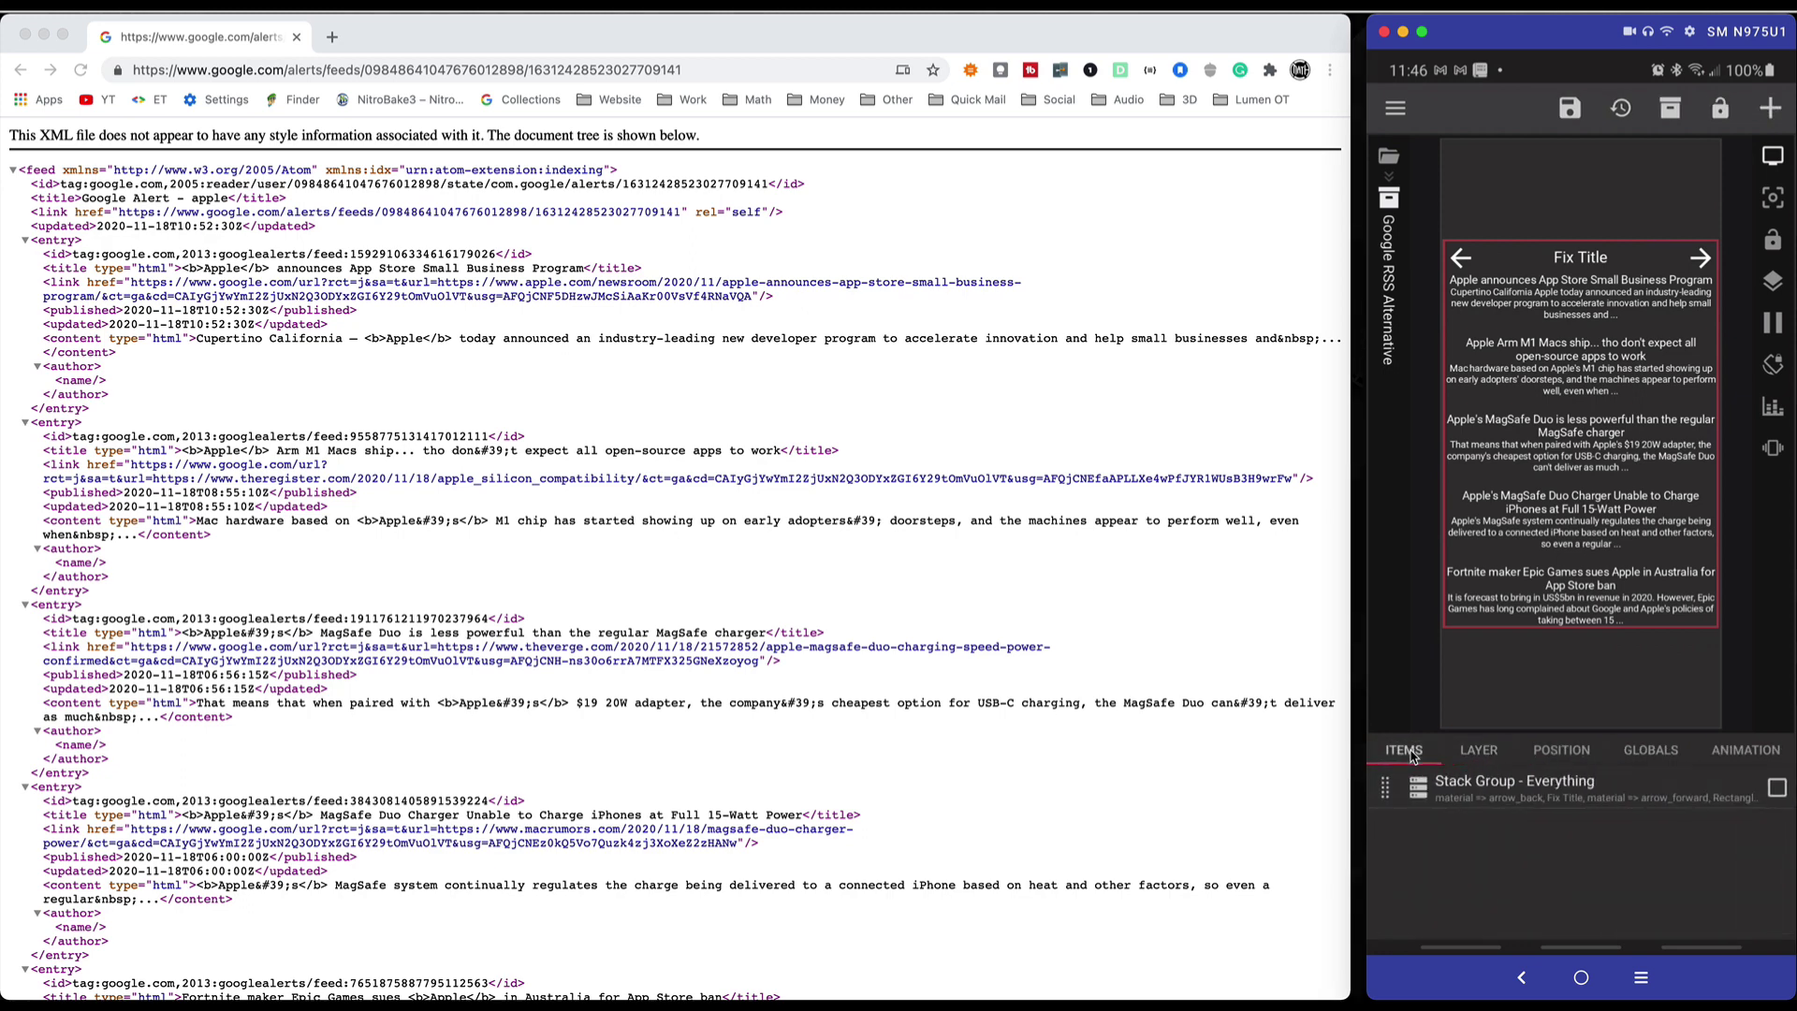
left_click(1468, 791)
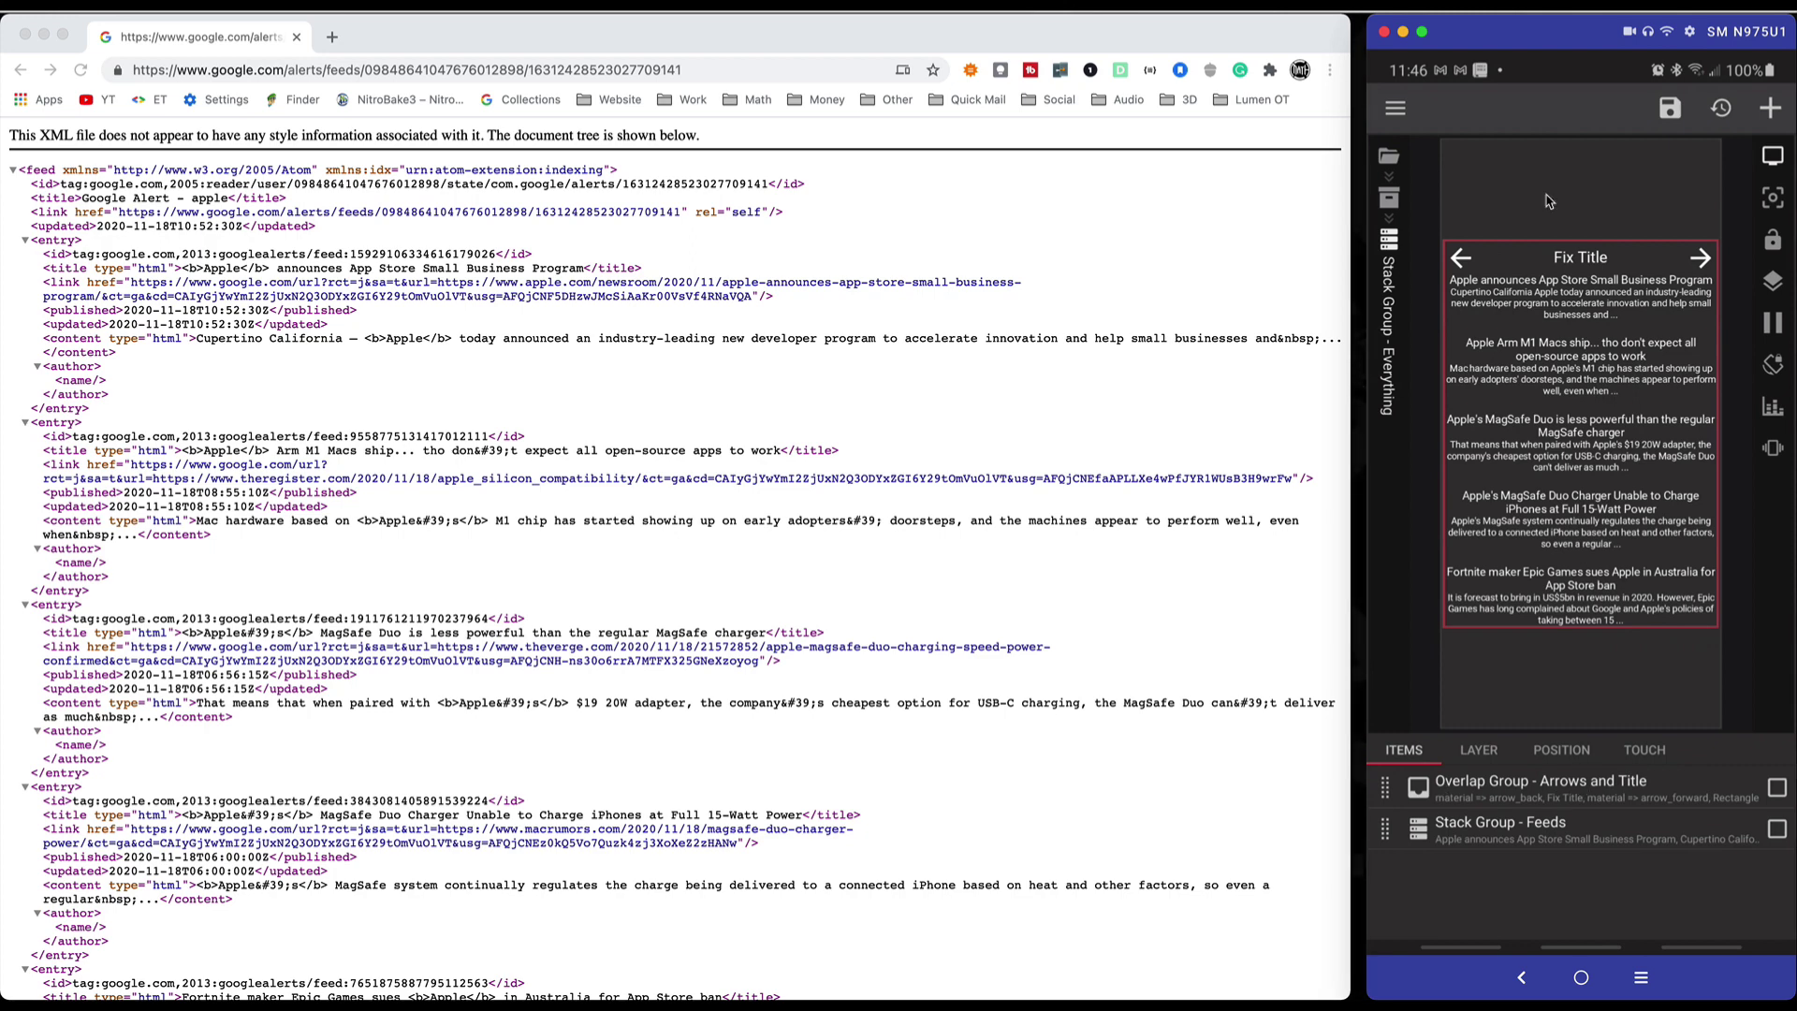
left_click(1560, 798)
left_click(1513, 838)
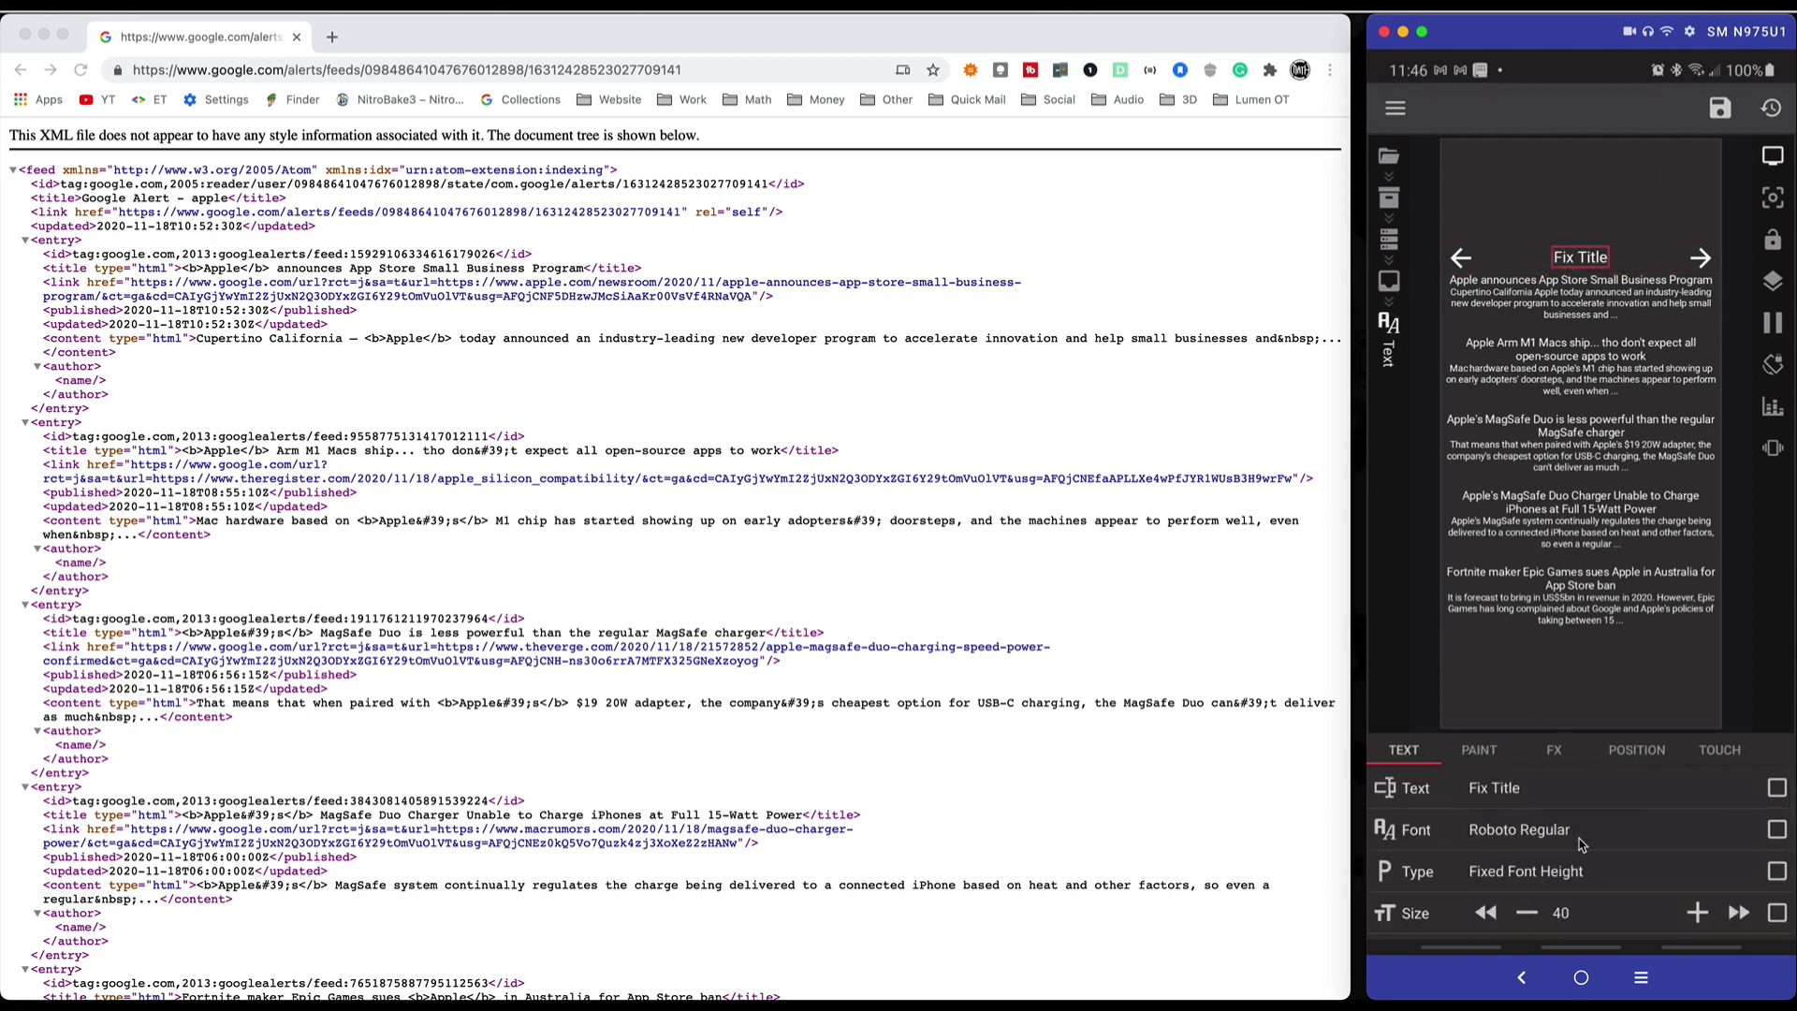
left_click(1547, 794)
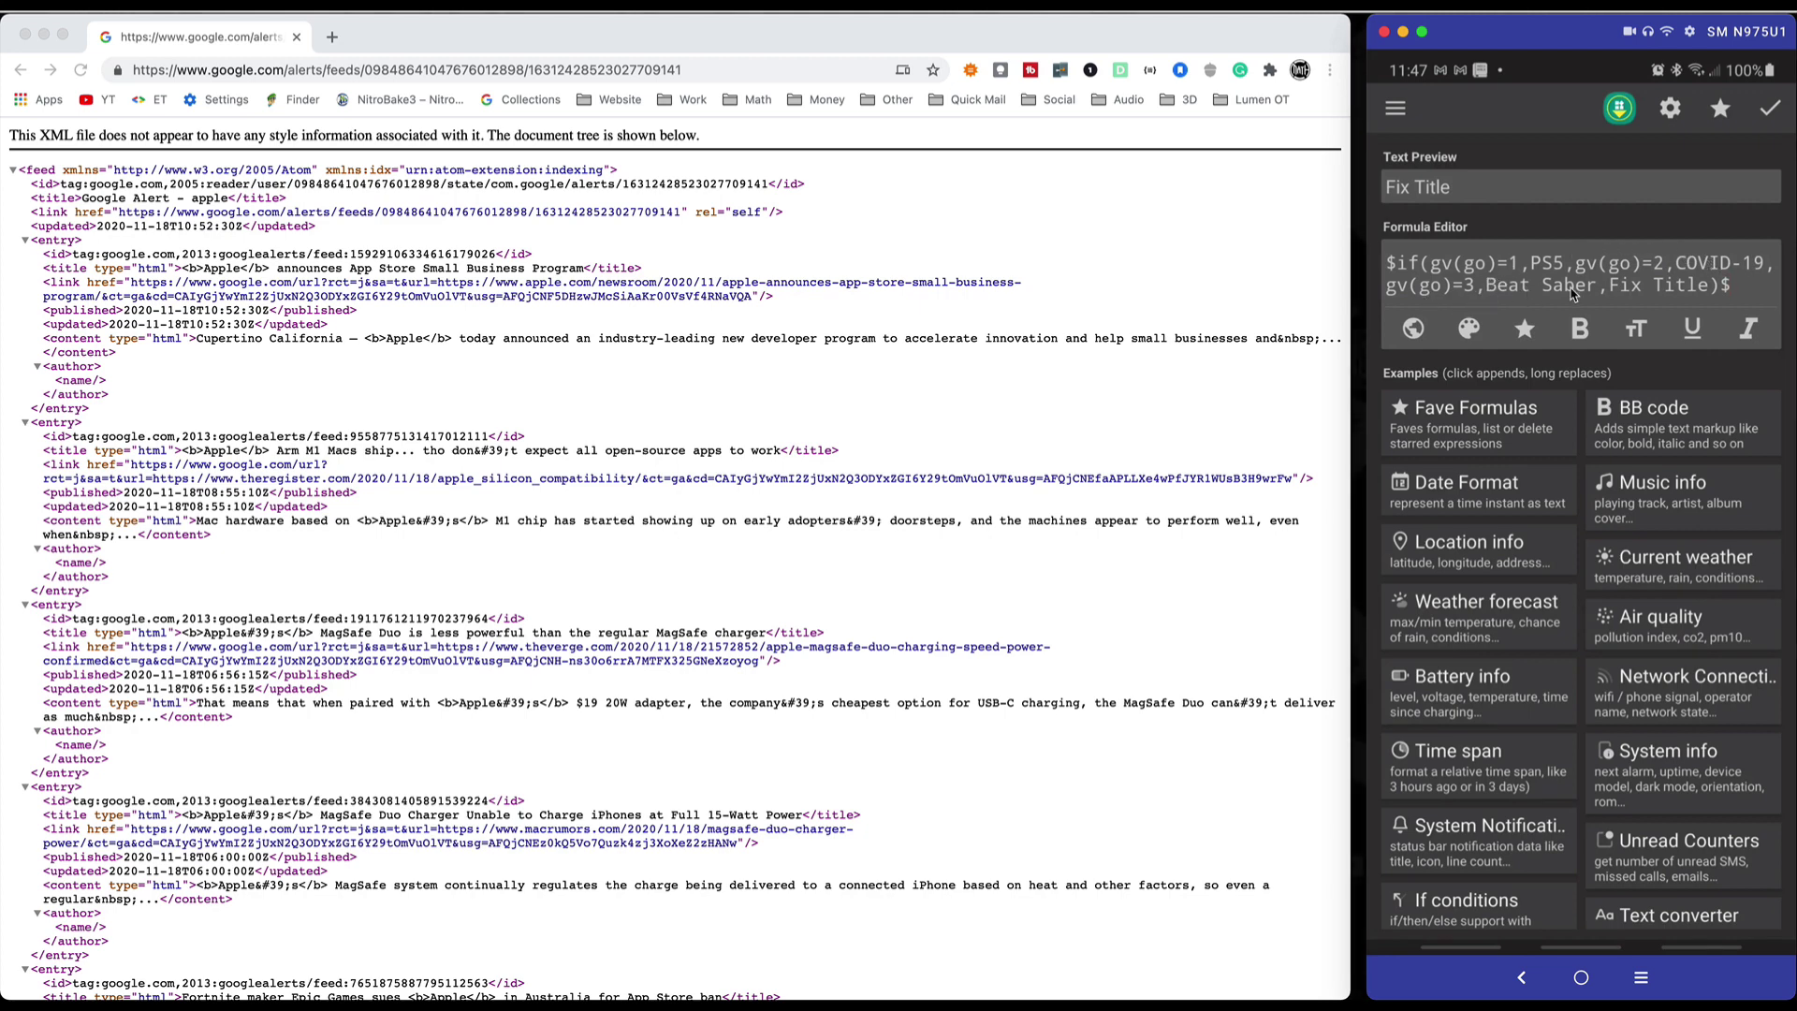
Step: Insert gv(go)=4,Apple, before Fix Title in the heading $if()$ formula and confirm
left_click(1608, 290)
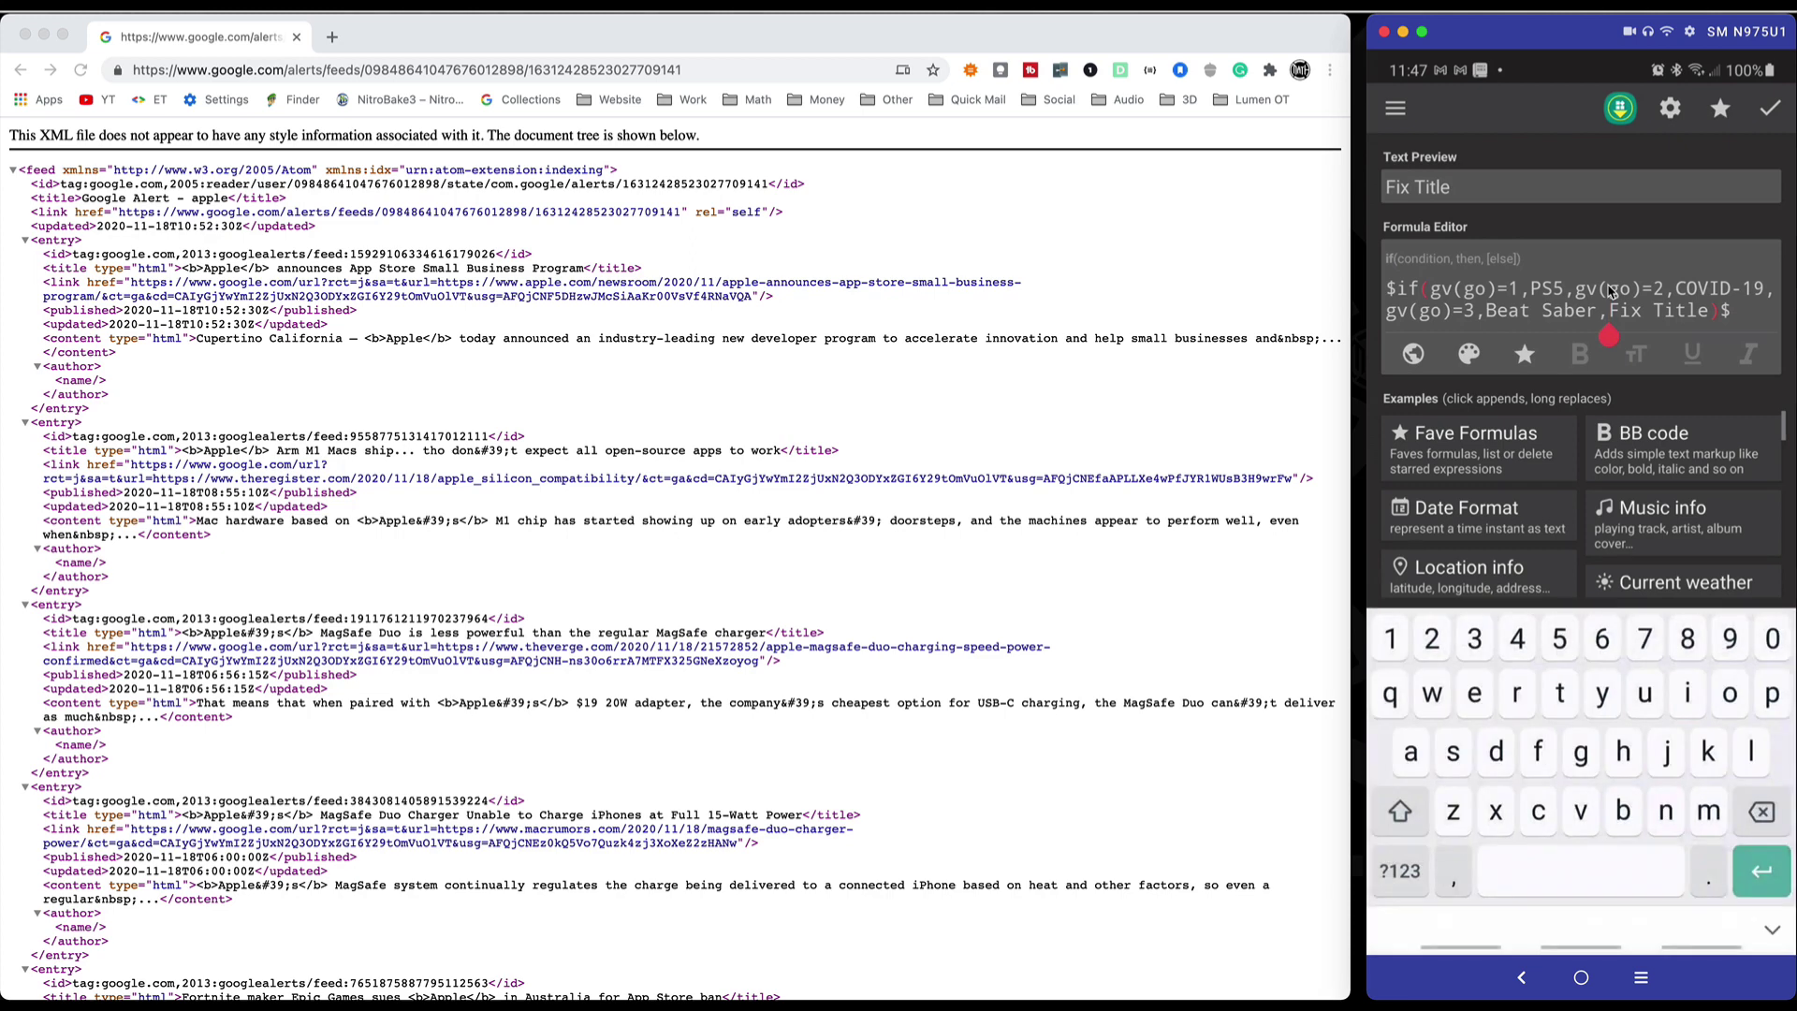
type("gv(go)=")
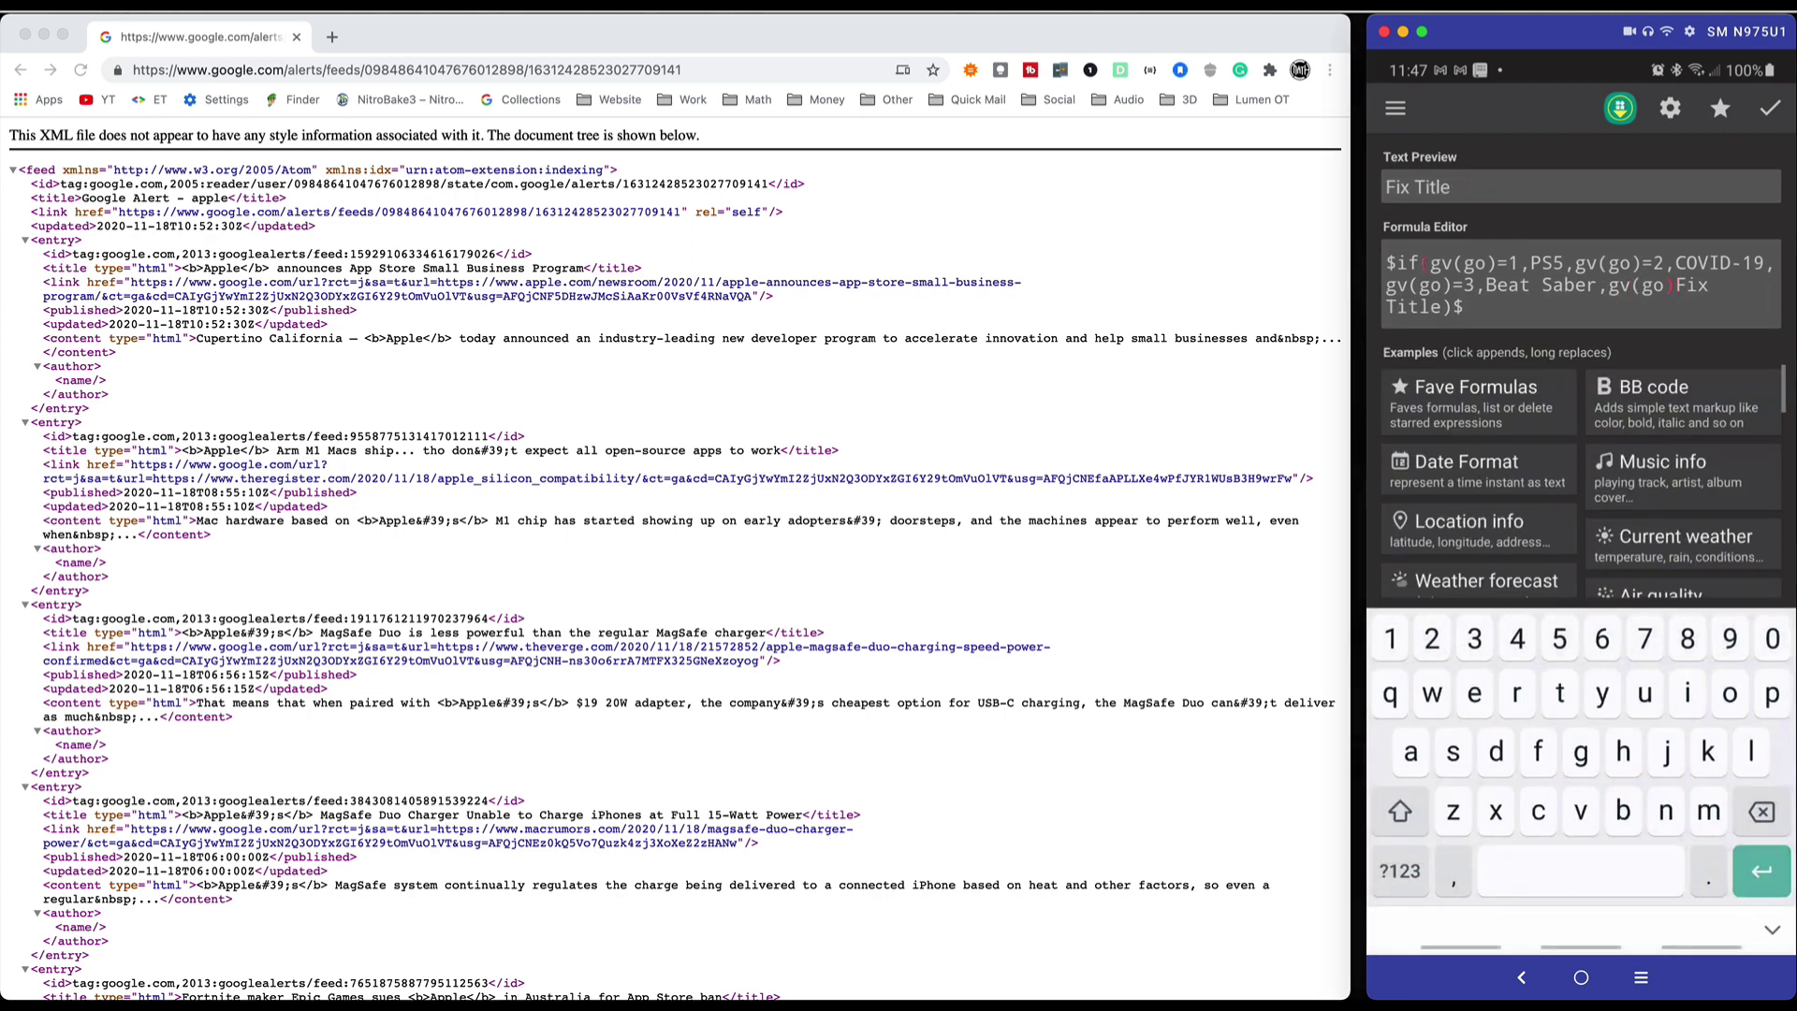
type("4,A")
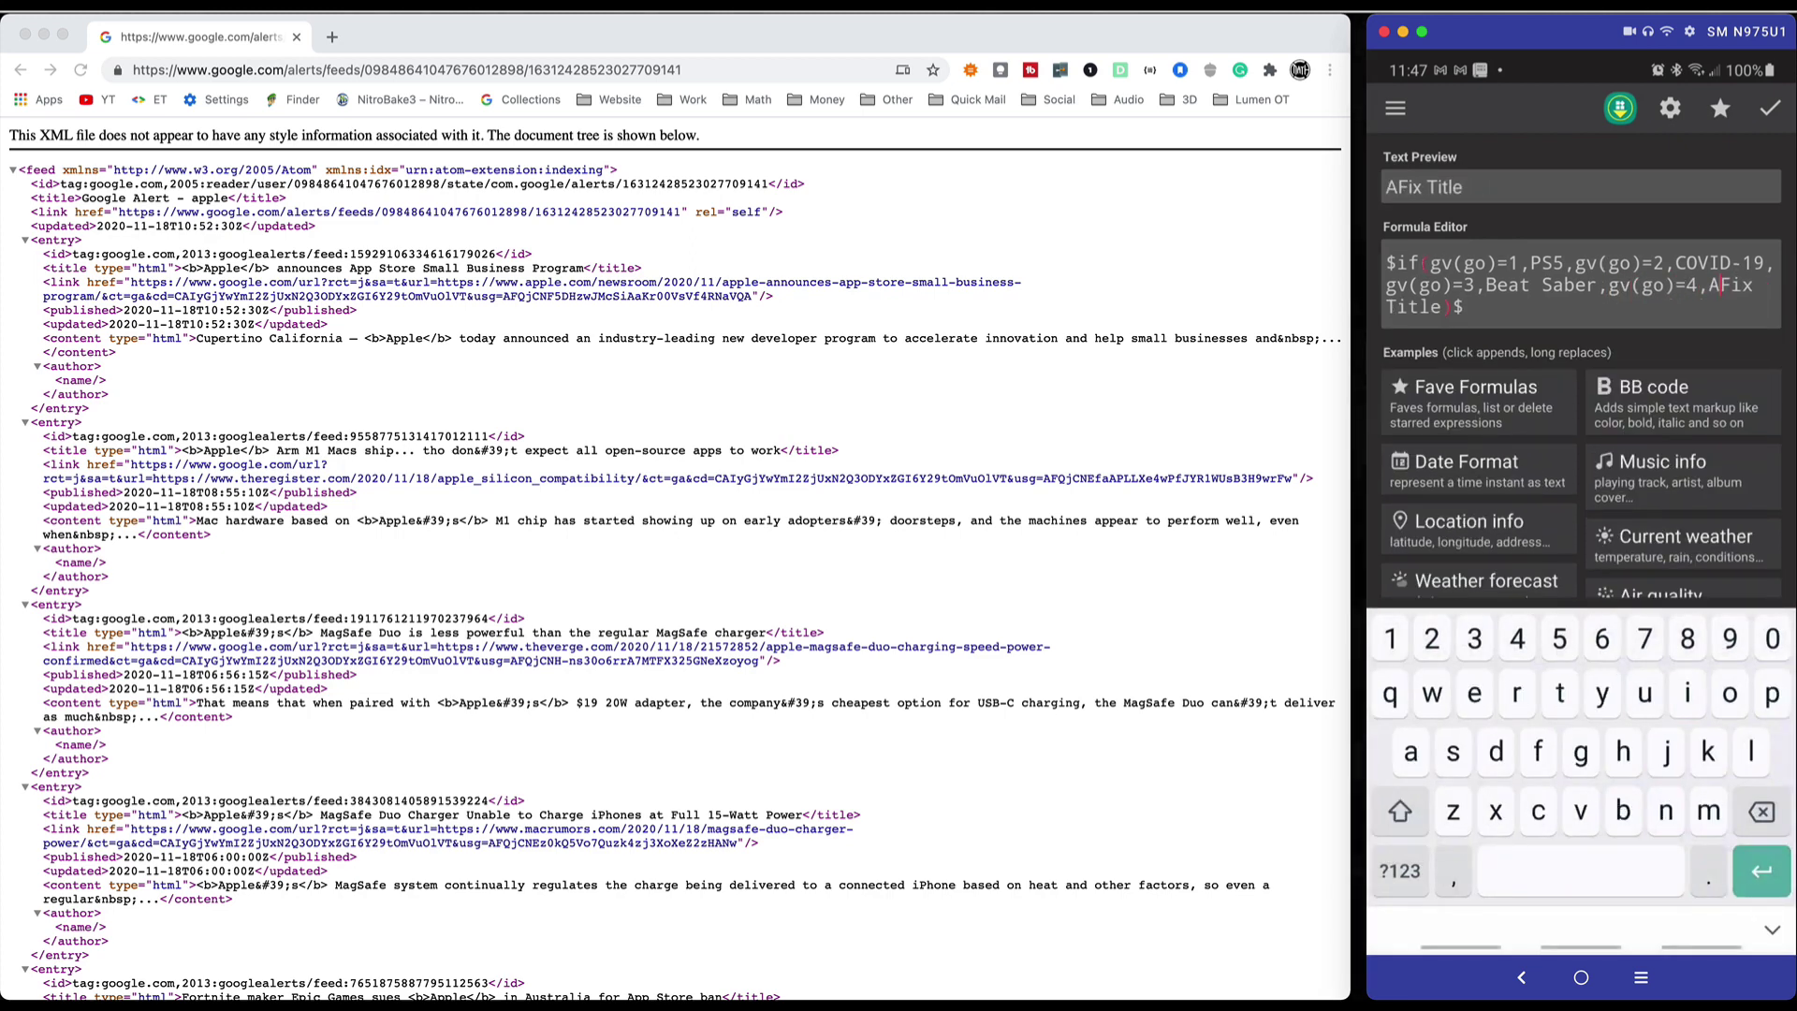
type("pple")
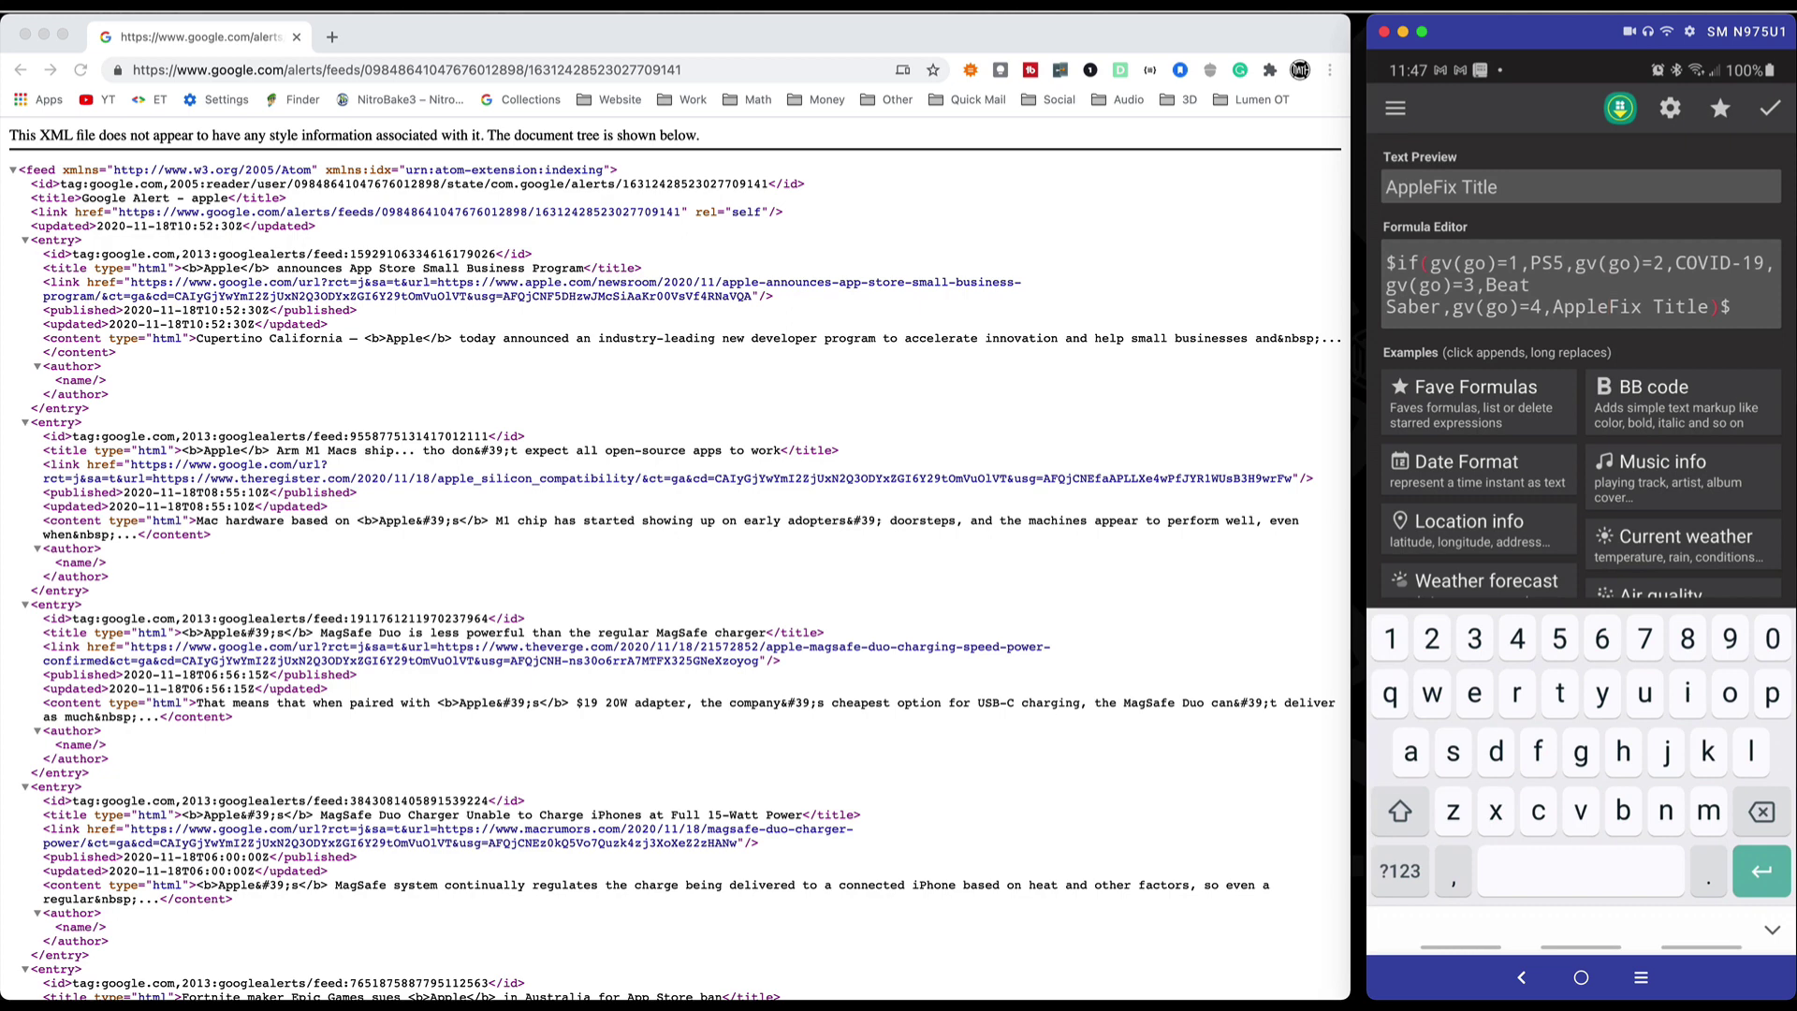
type(",")
left_click(1770, 109)
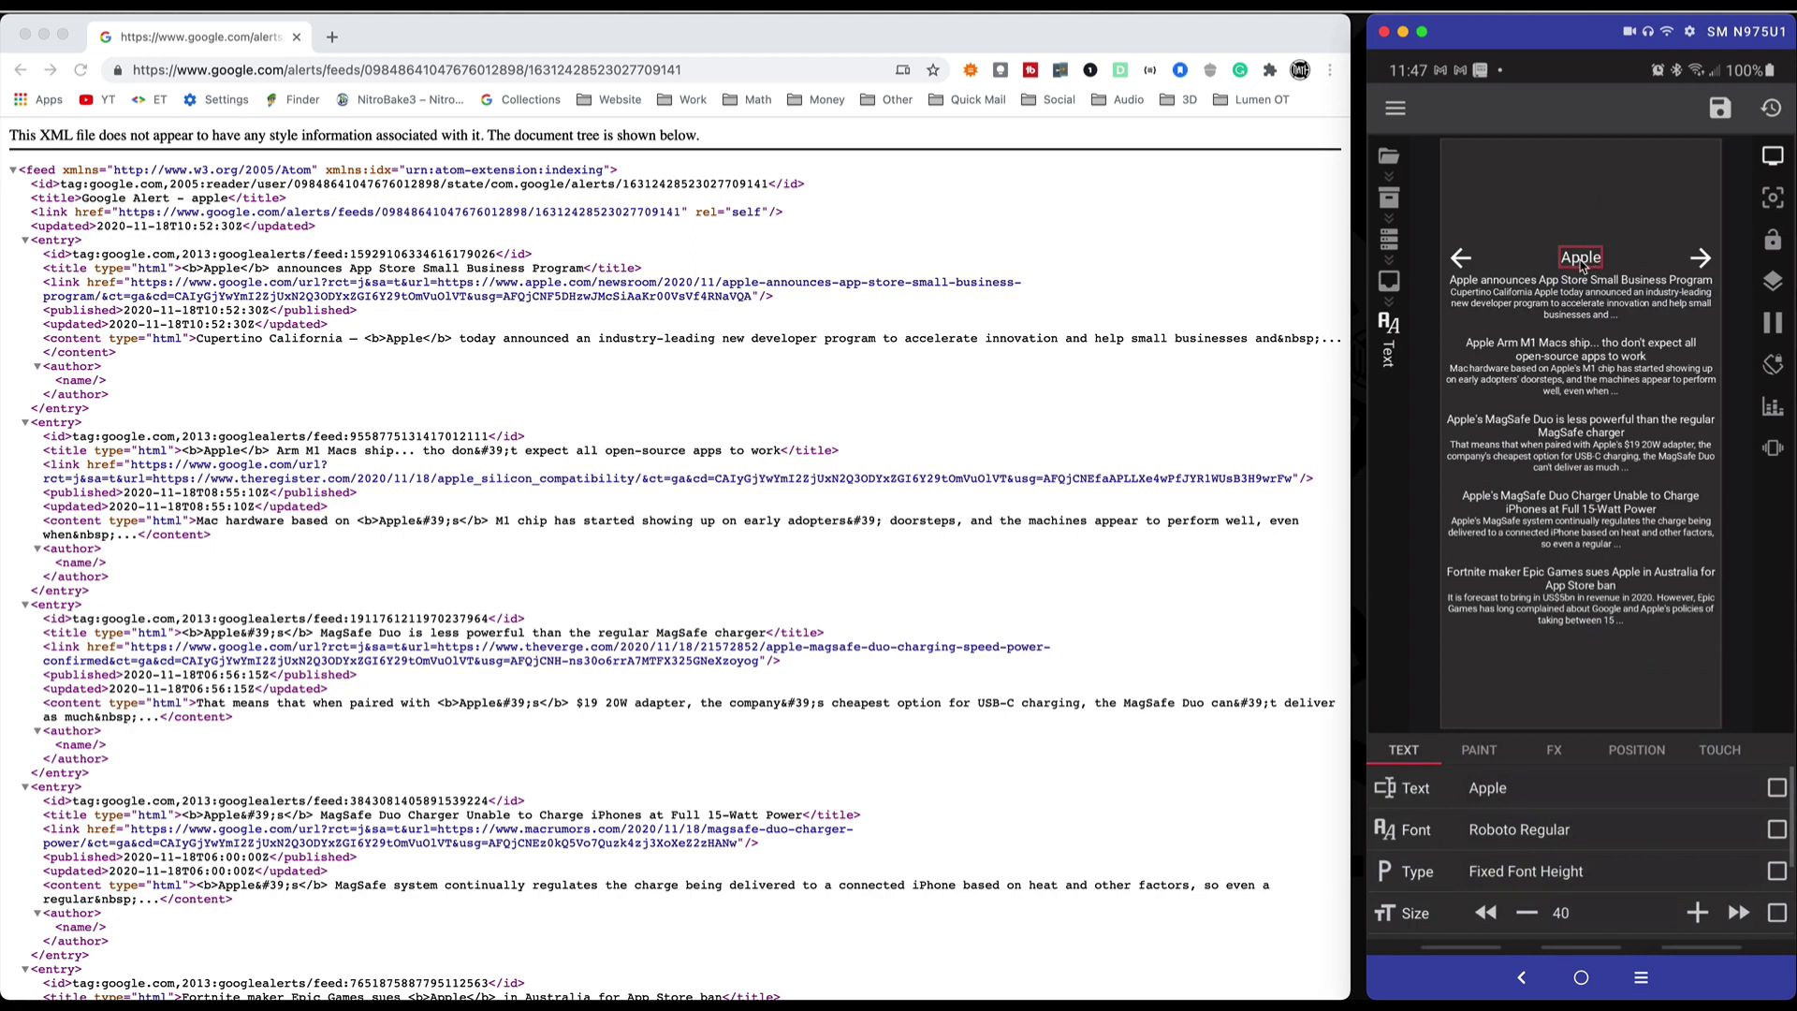
Step: Cycle the widget through PS5, COVID-19 and Beat Saber back to Apple, checking each heading
left_click(1719, 752)
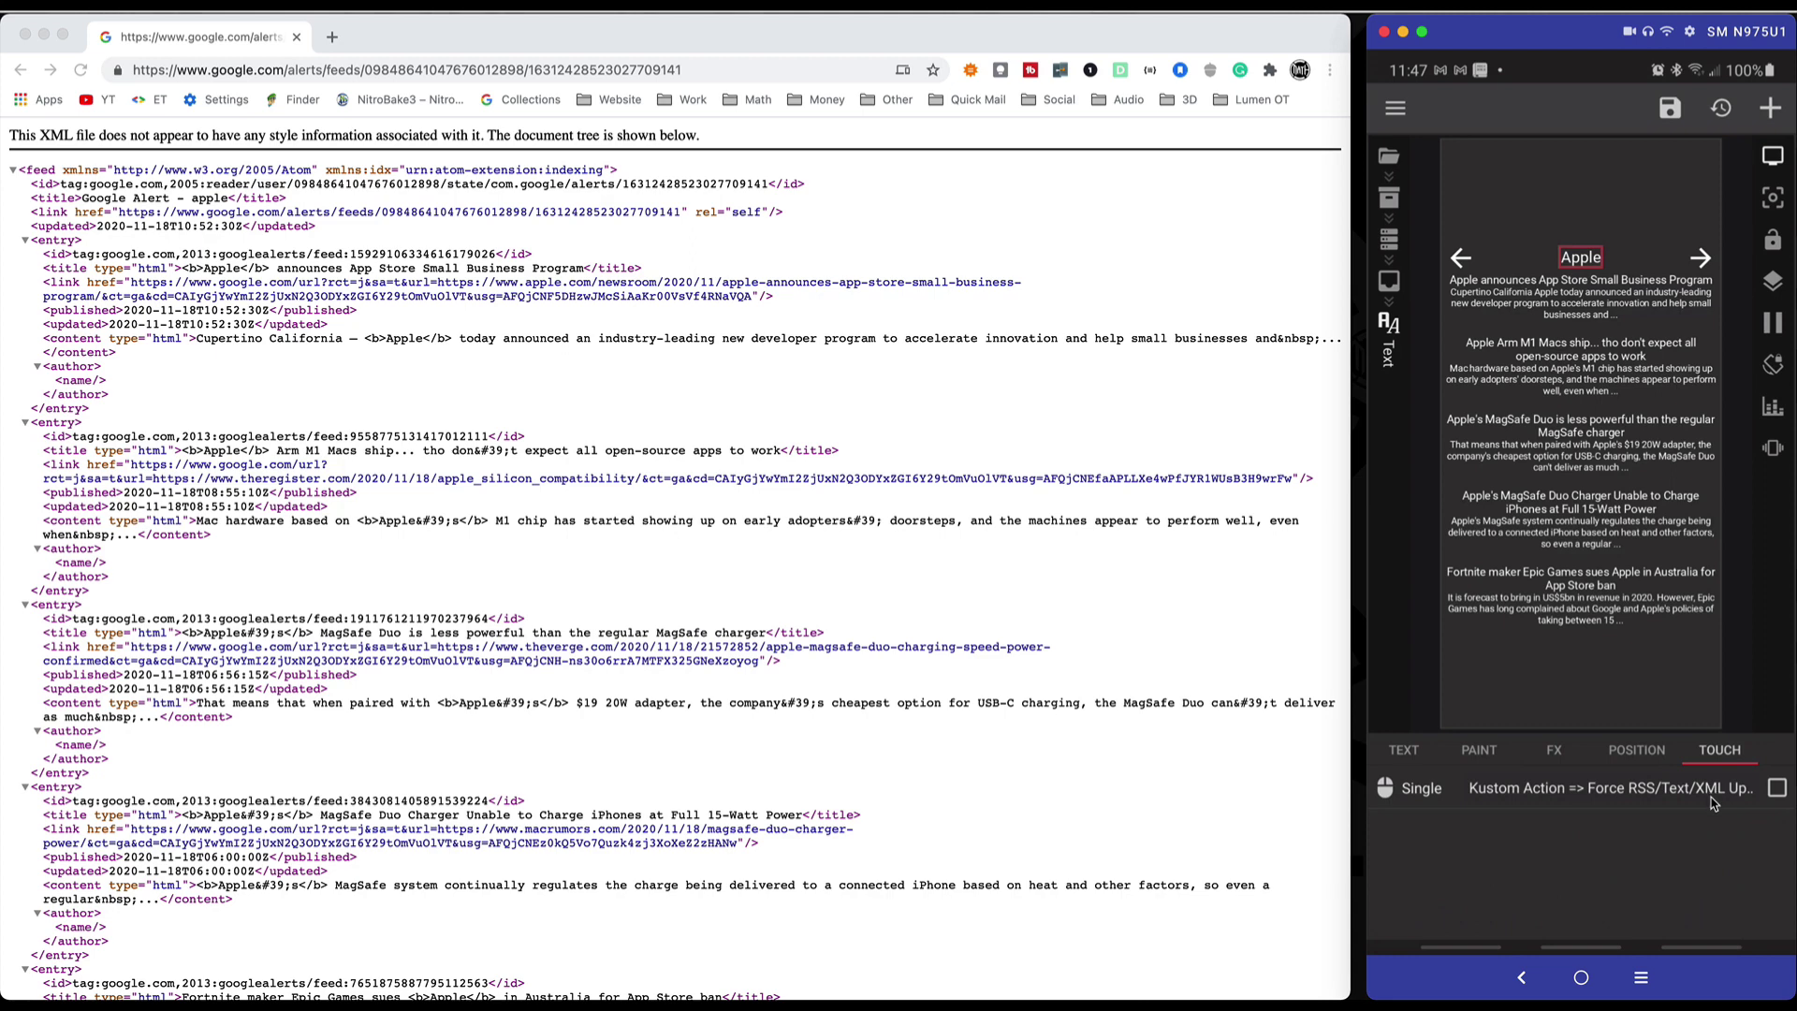
left_click(1702, 259)
left_click(1702, 259)
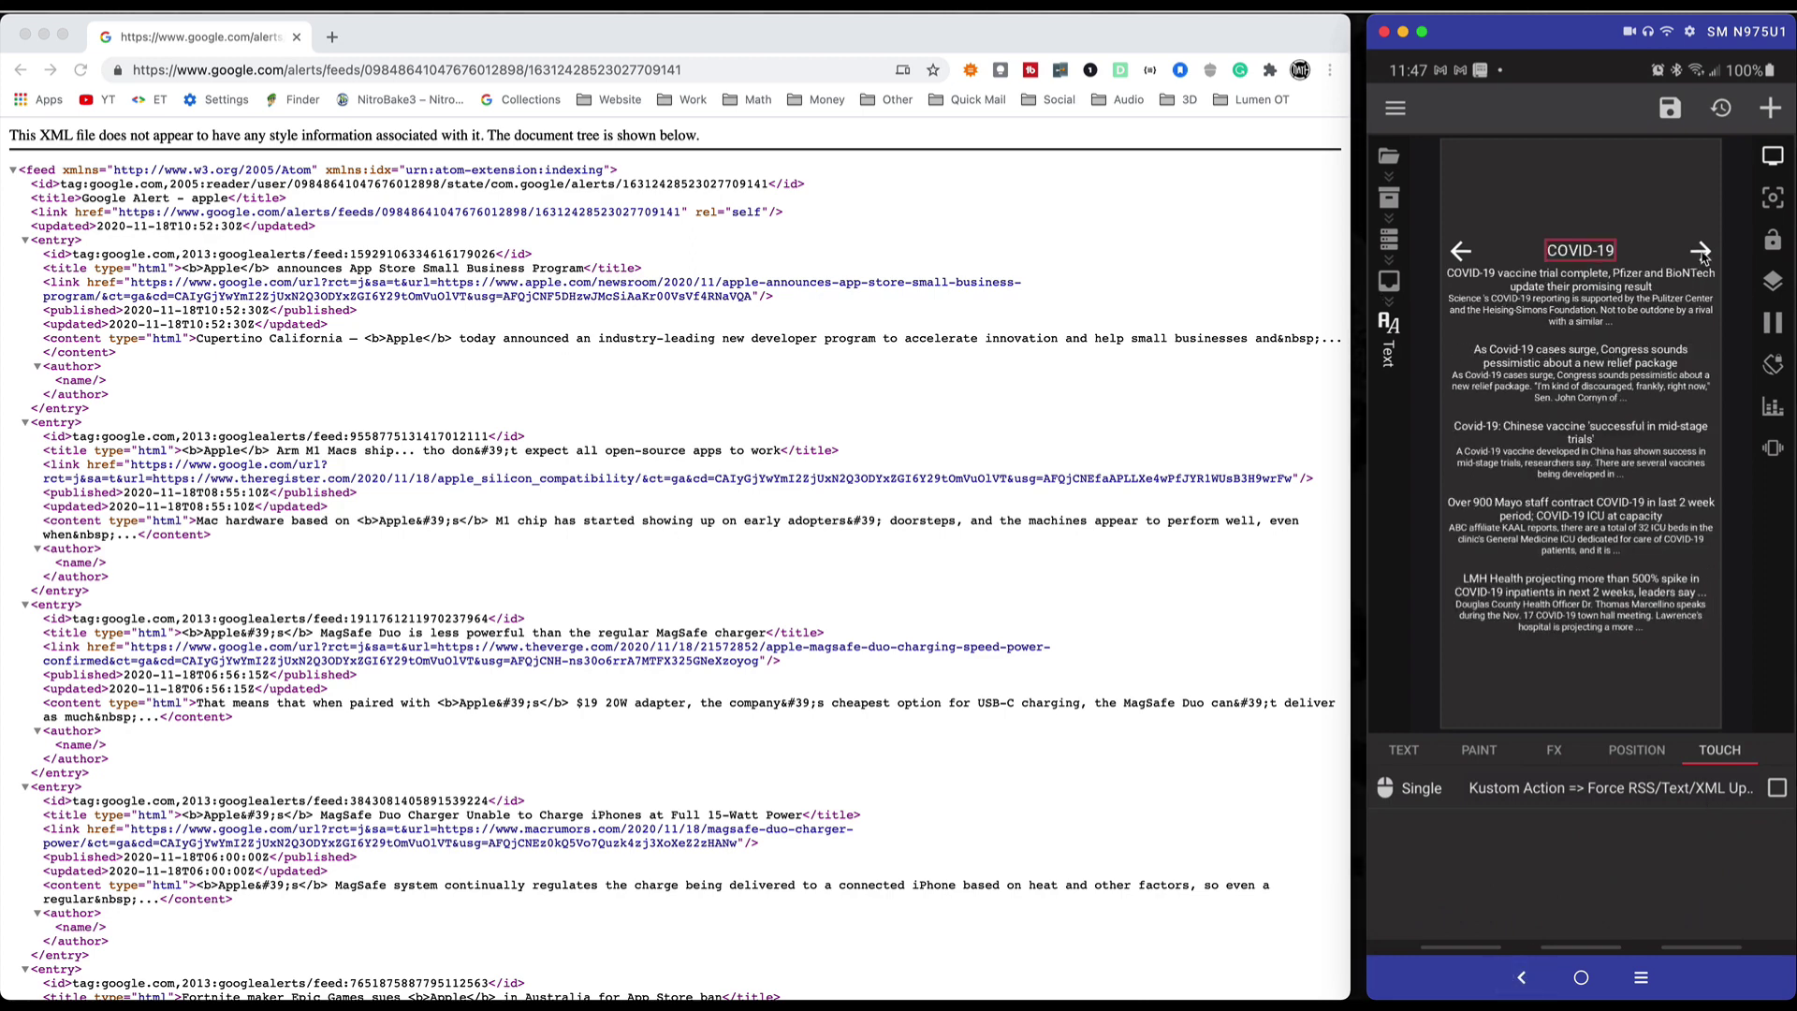
left_click(1702, 259)
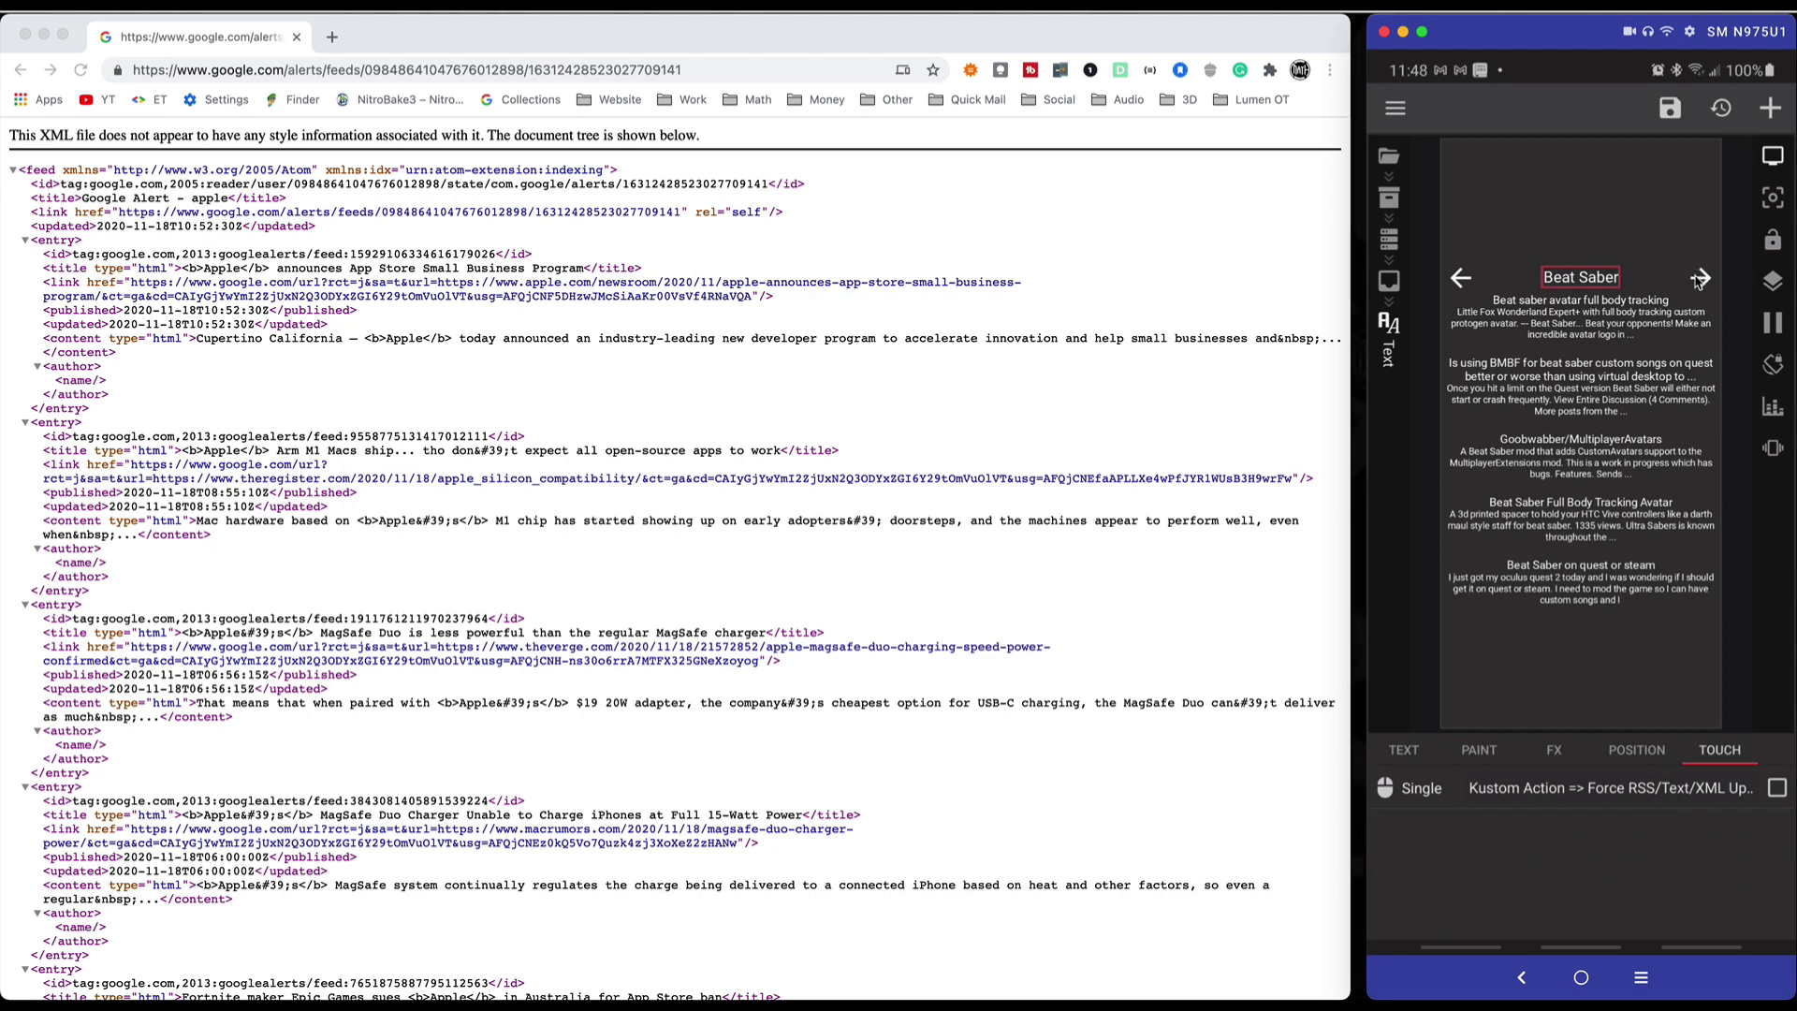
left_click(1699, 279)
left_click(1402, 750)
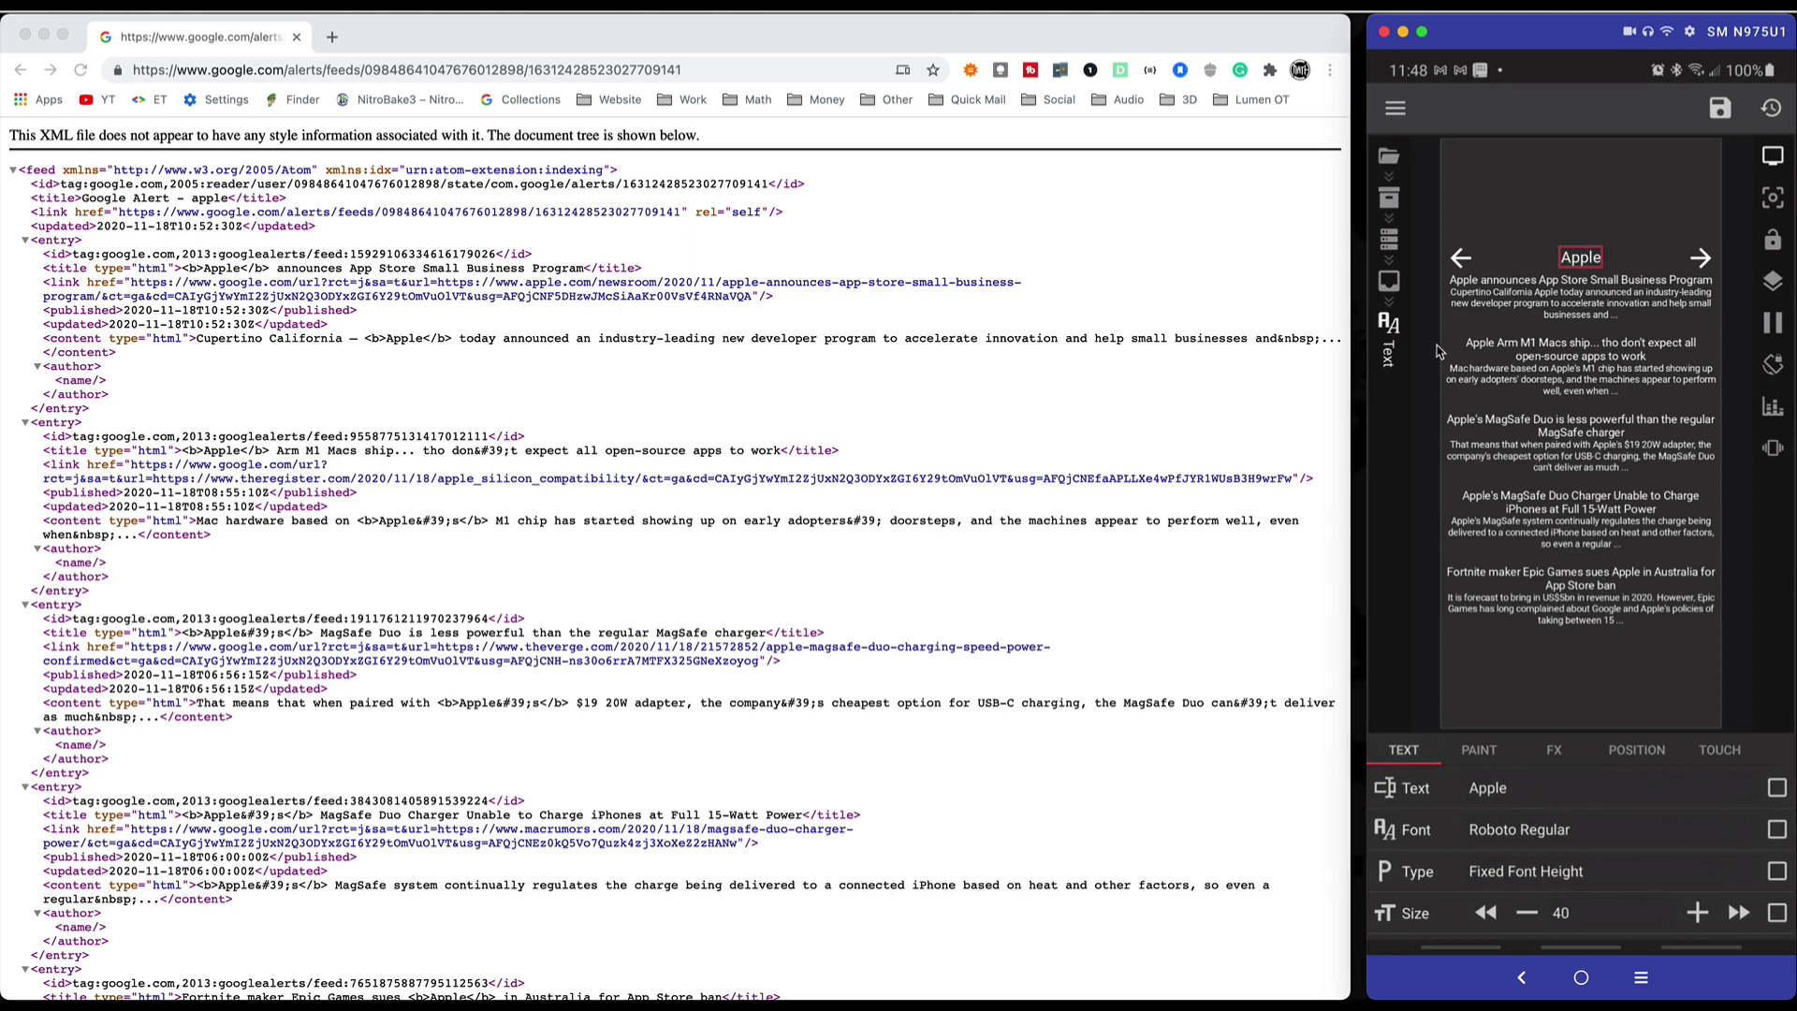
Step: Drill into Stack Group - Everything > Stack Group - Feeds and open the first story's headline Text item
left_click(1389, 243)
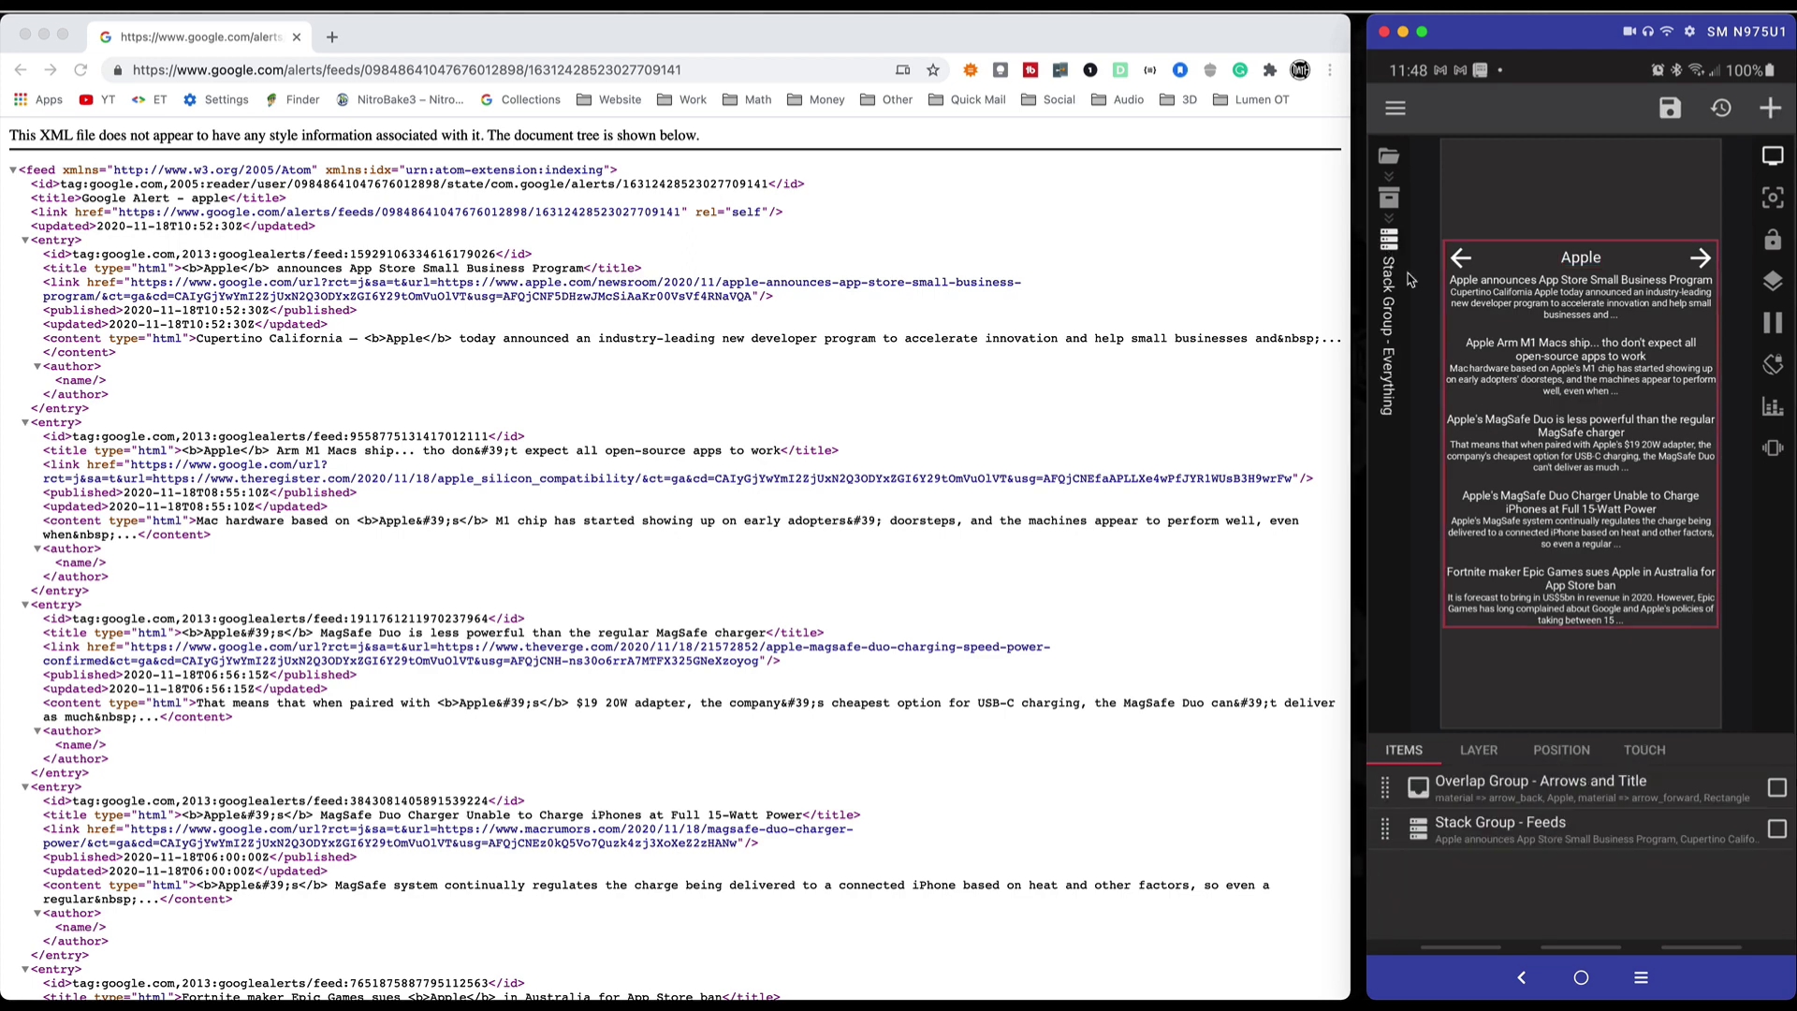
left_click(1565, 835)
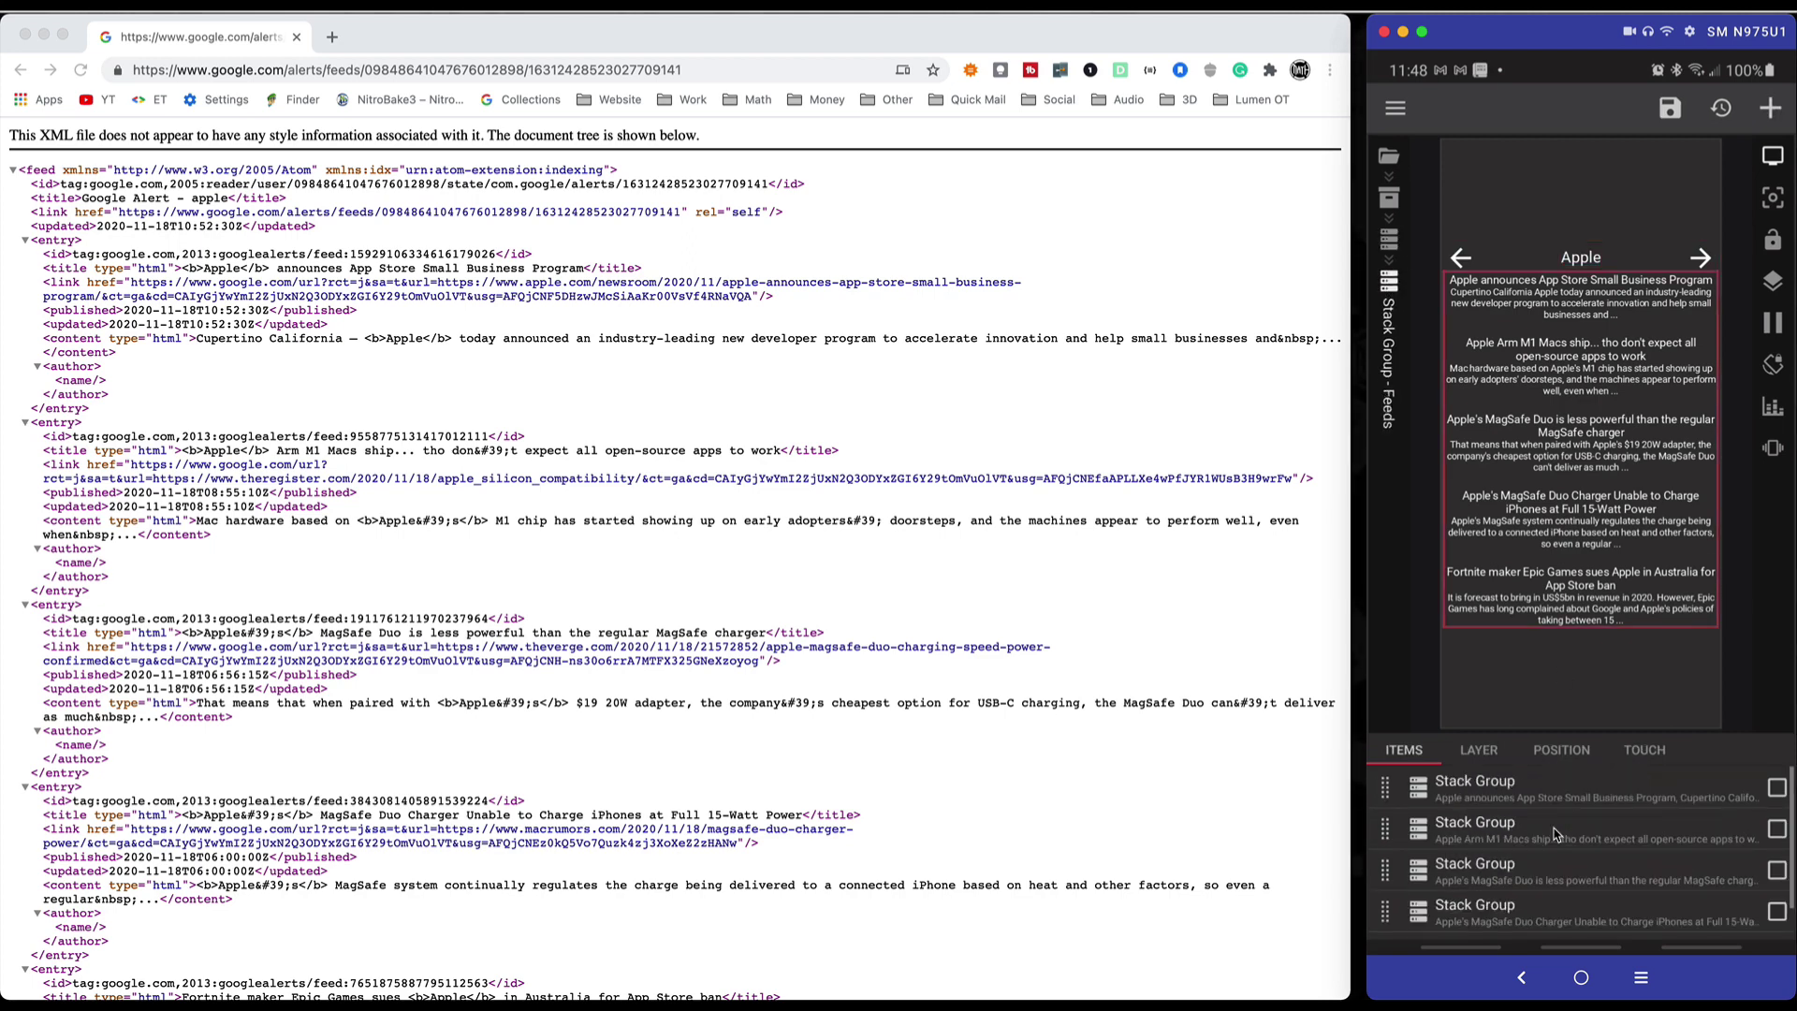
left_click(1510, 797)
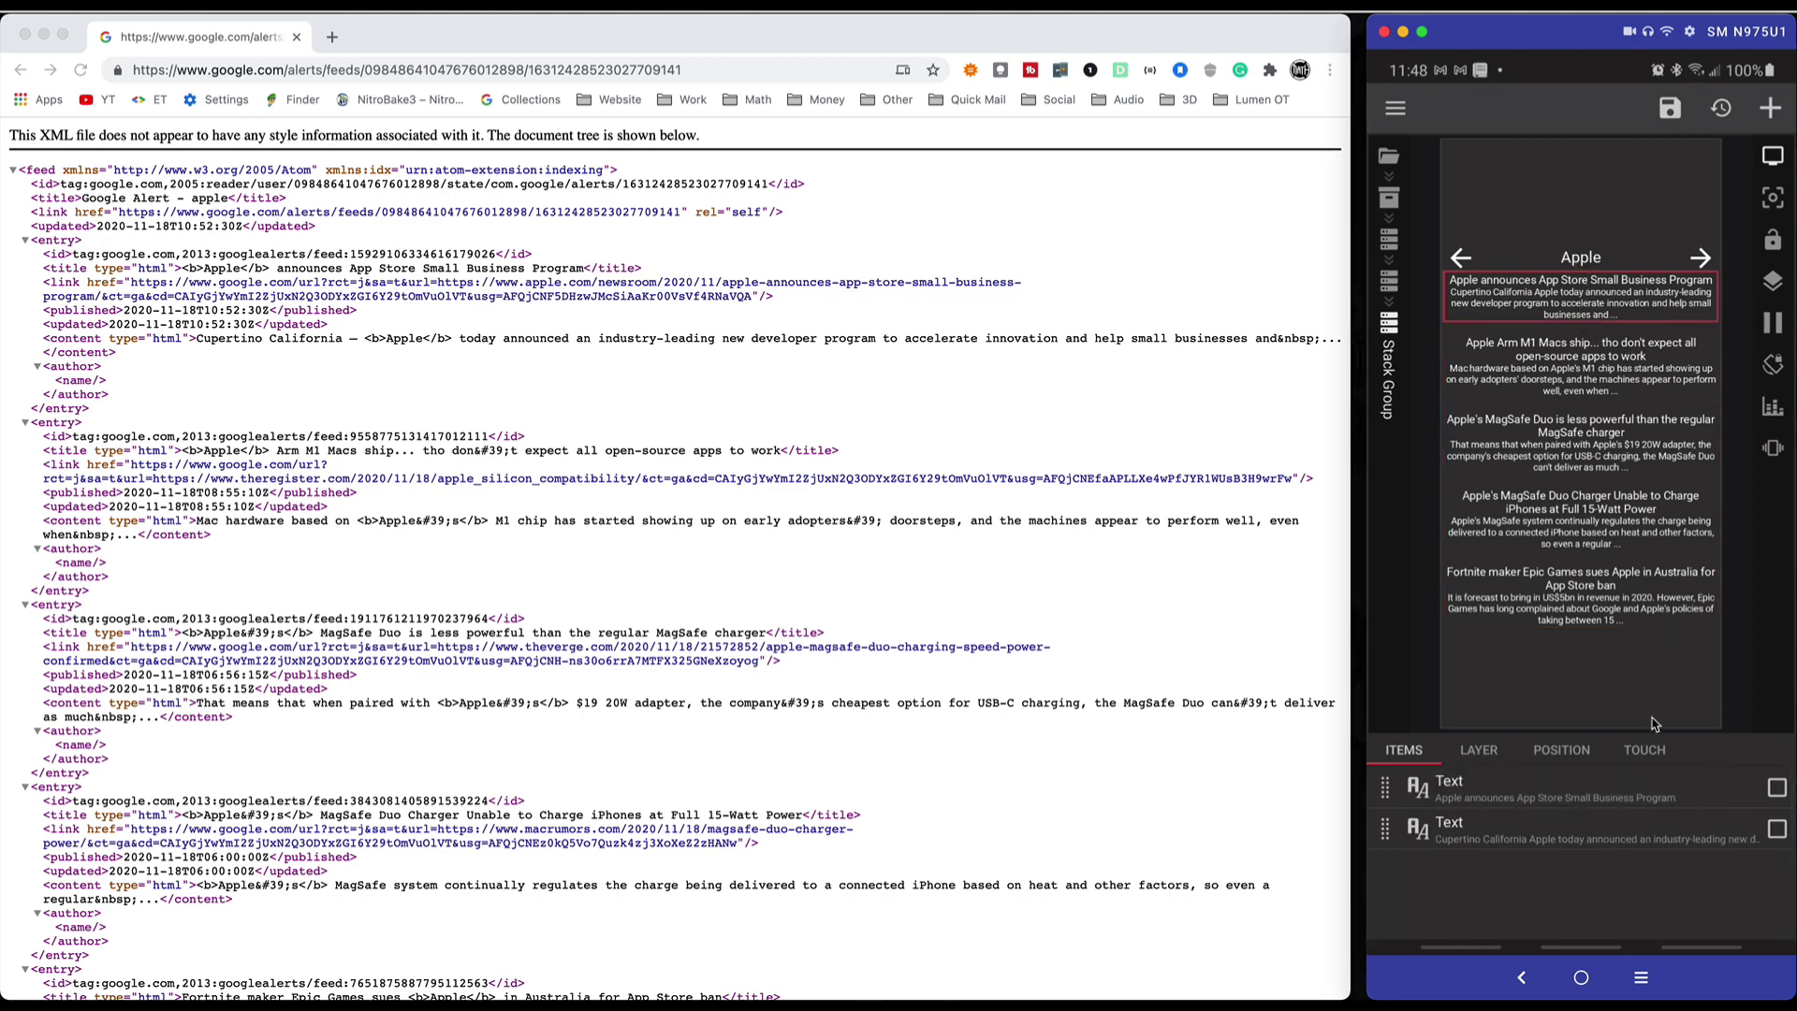
left_click(1472, 796)
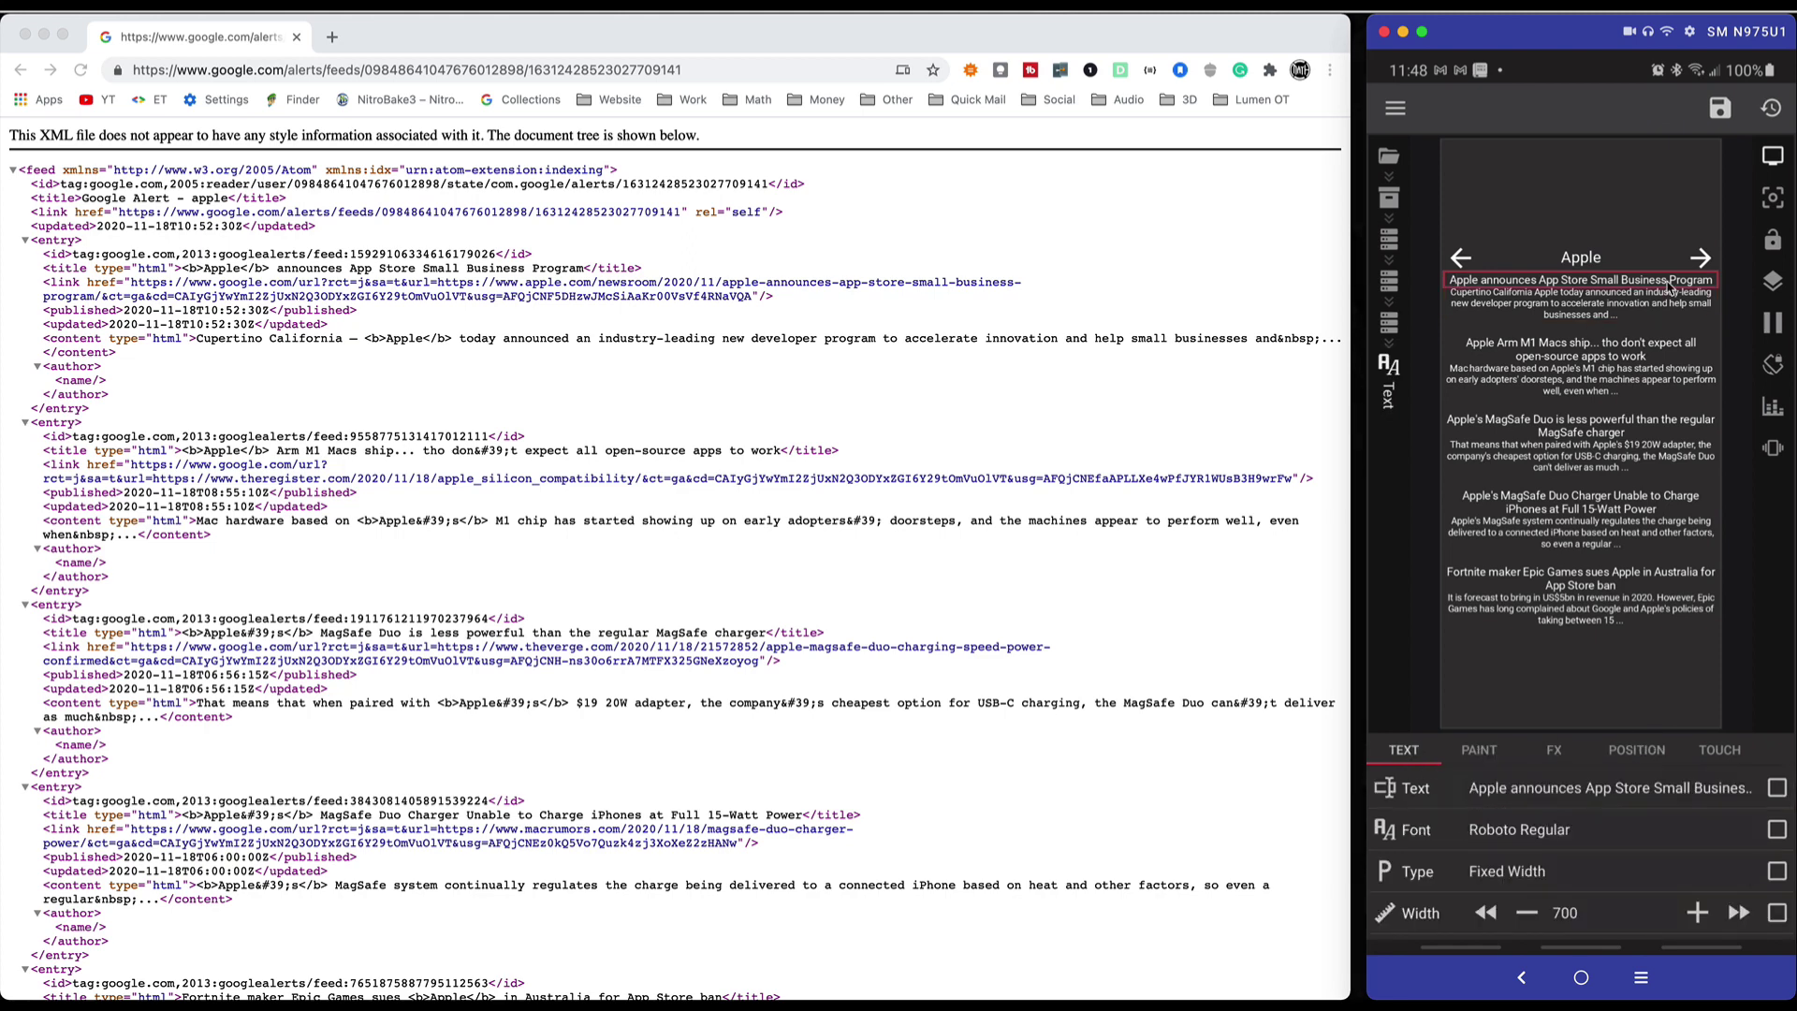
Step: Set the first headline's text formula to $tc(html,wg(gv(gv(go)),rss,si(mindex,1),title))$, previewing the Apple App Store headline
left_click(1532, 797)
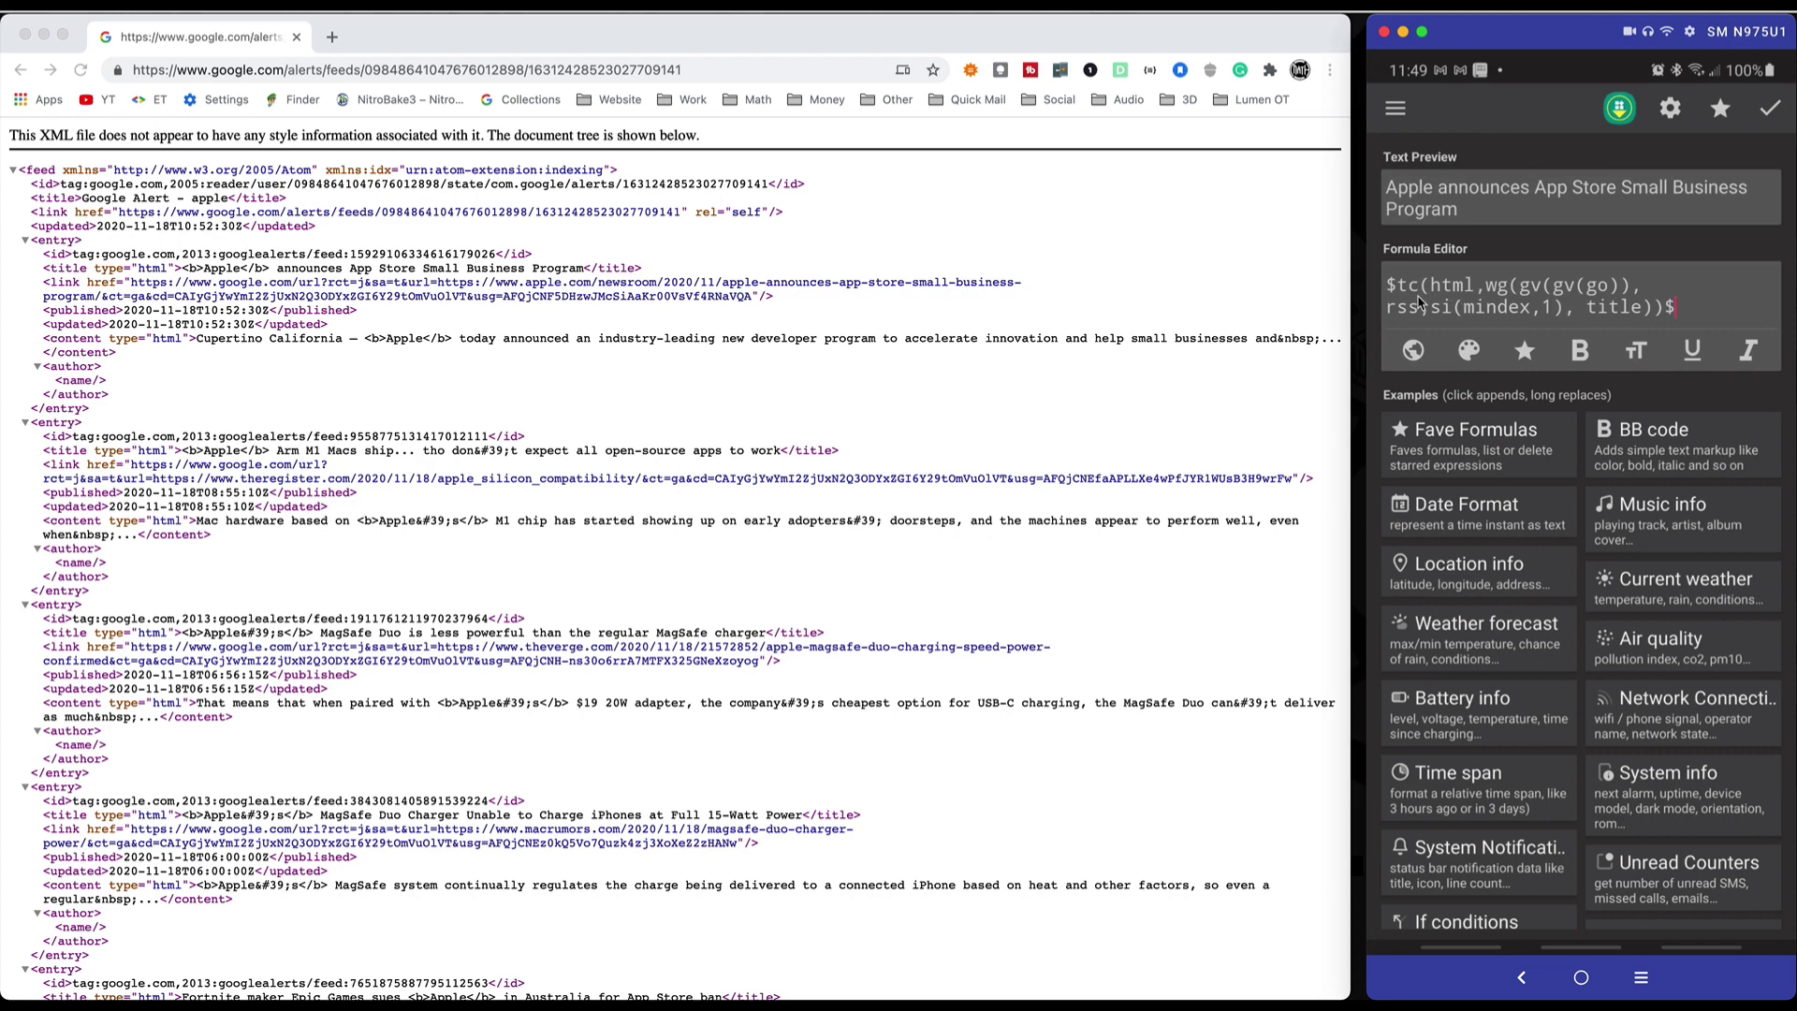
Step: Save the headline formula and open the Cupertino California summary's //entry[1]//content formula
left_click(1772, 107)
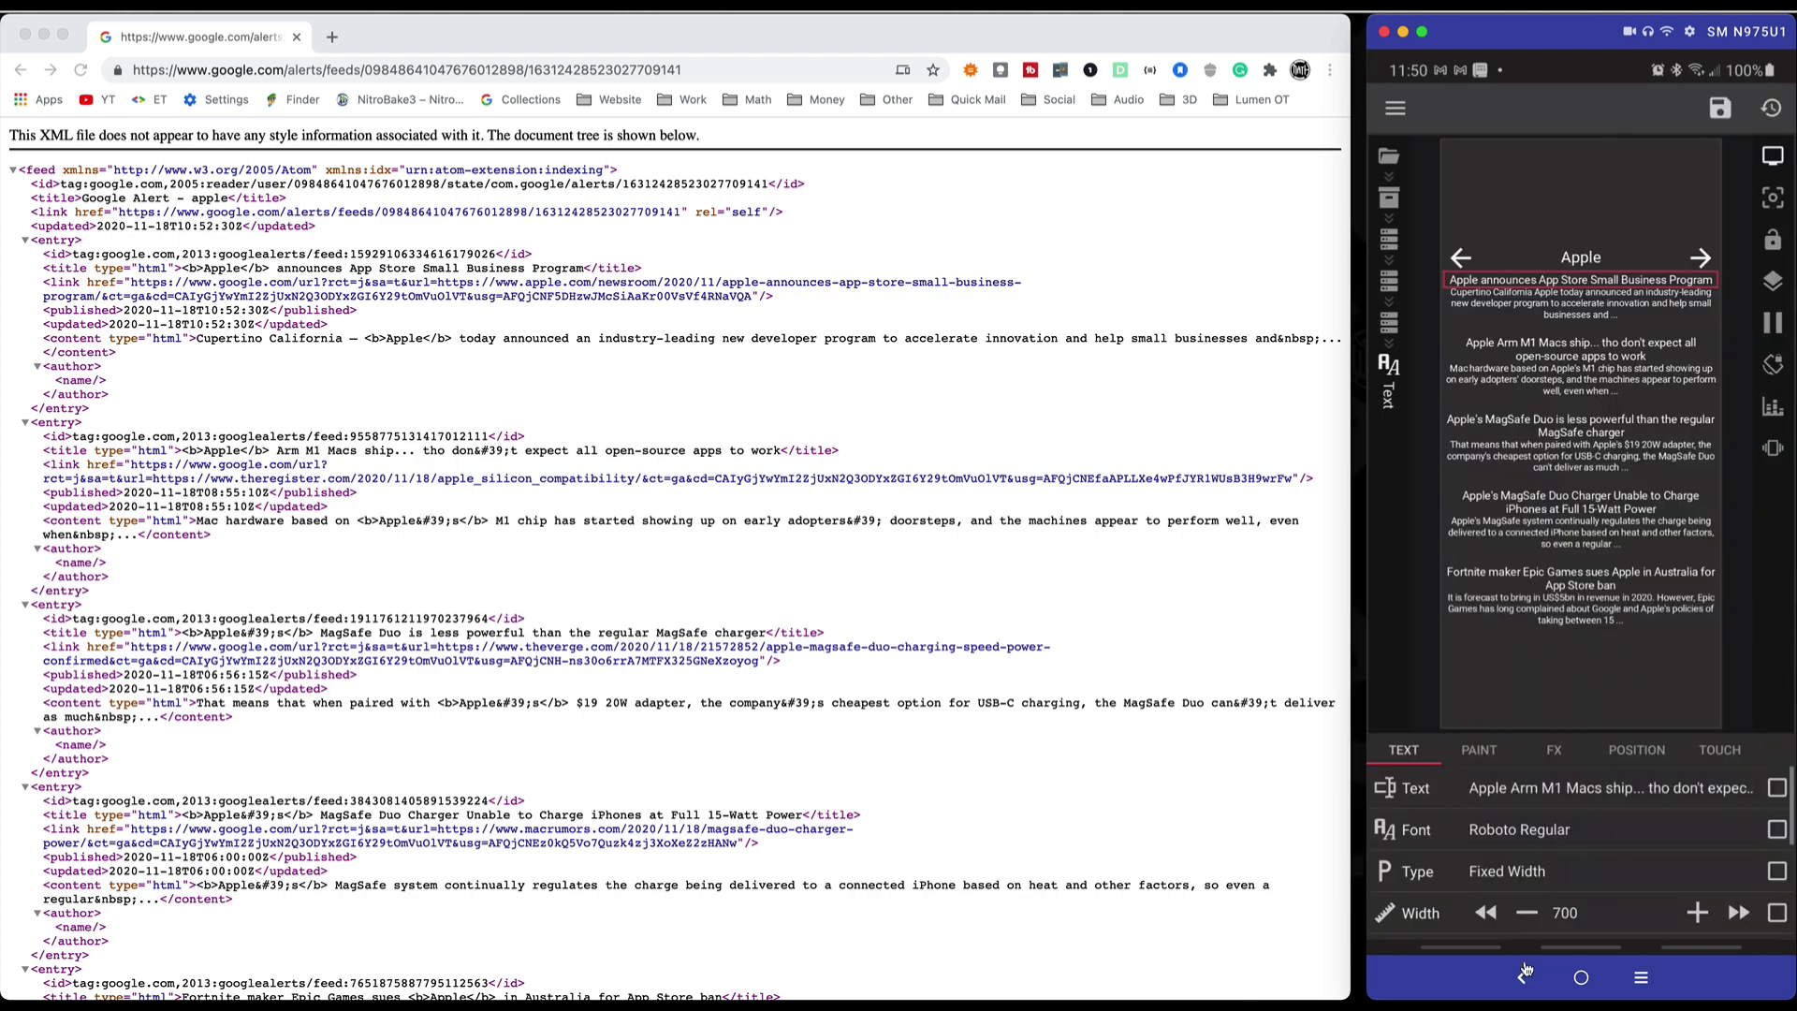
left_click(1521, 977)
left_click(1495, 840)
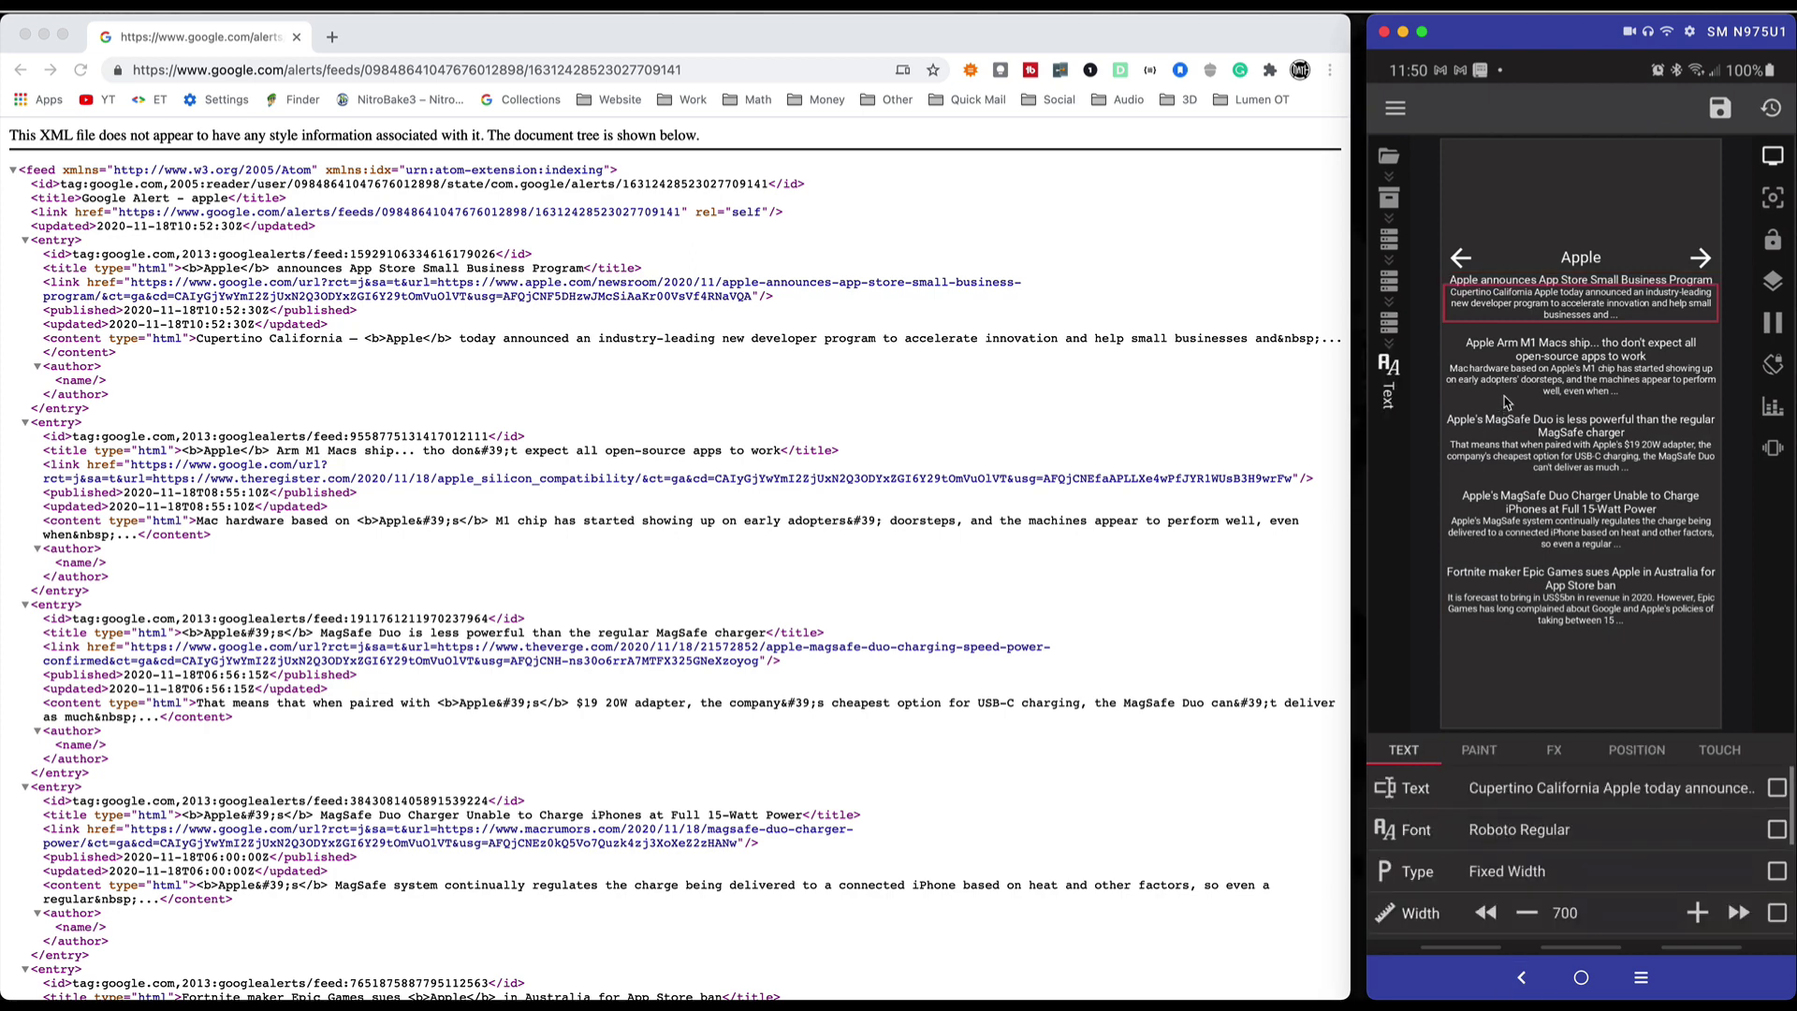
left_click(1624, 794)
Step: Save the summary and inspect the Fortnite lawsuit story's headline title formula
left_click(1770, 111)
left_click(1522, 978)
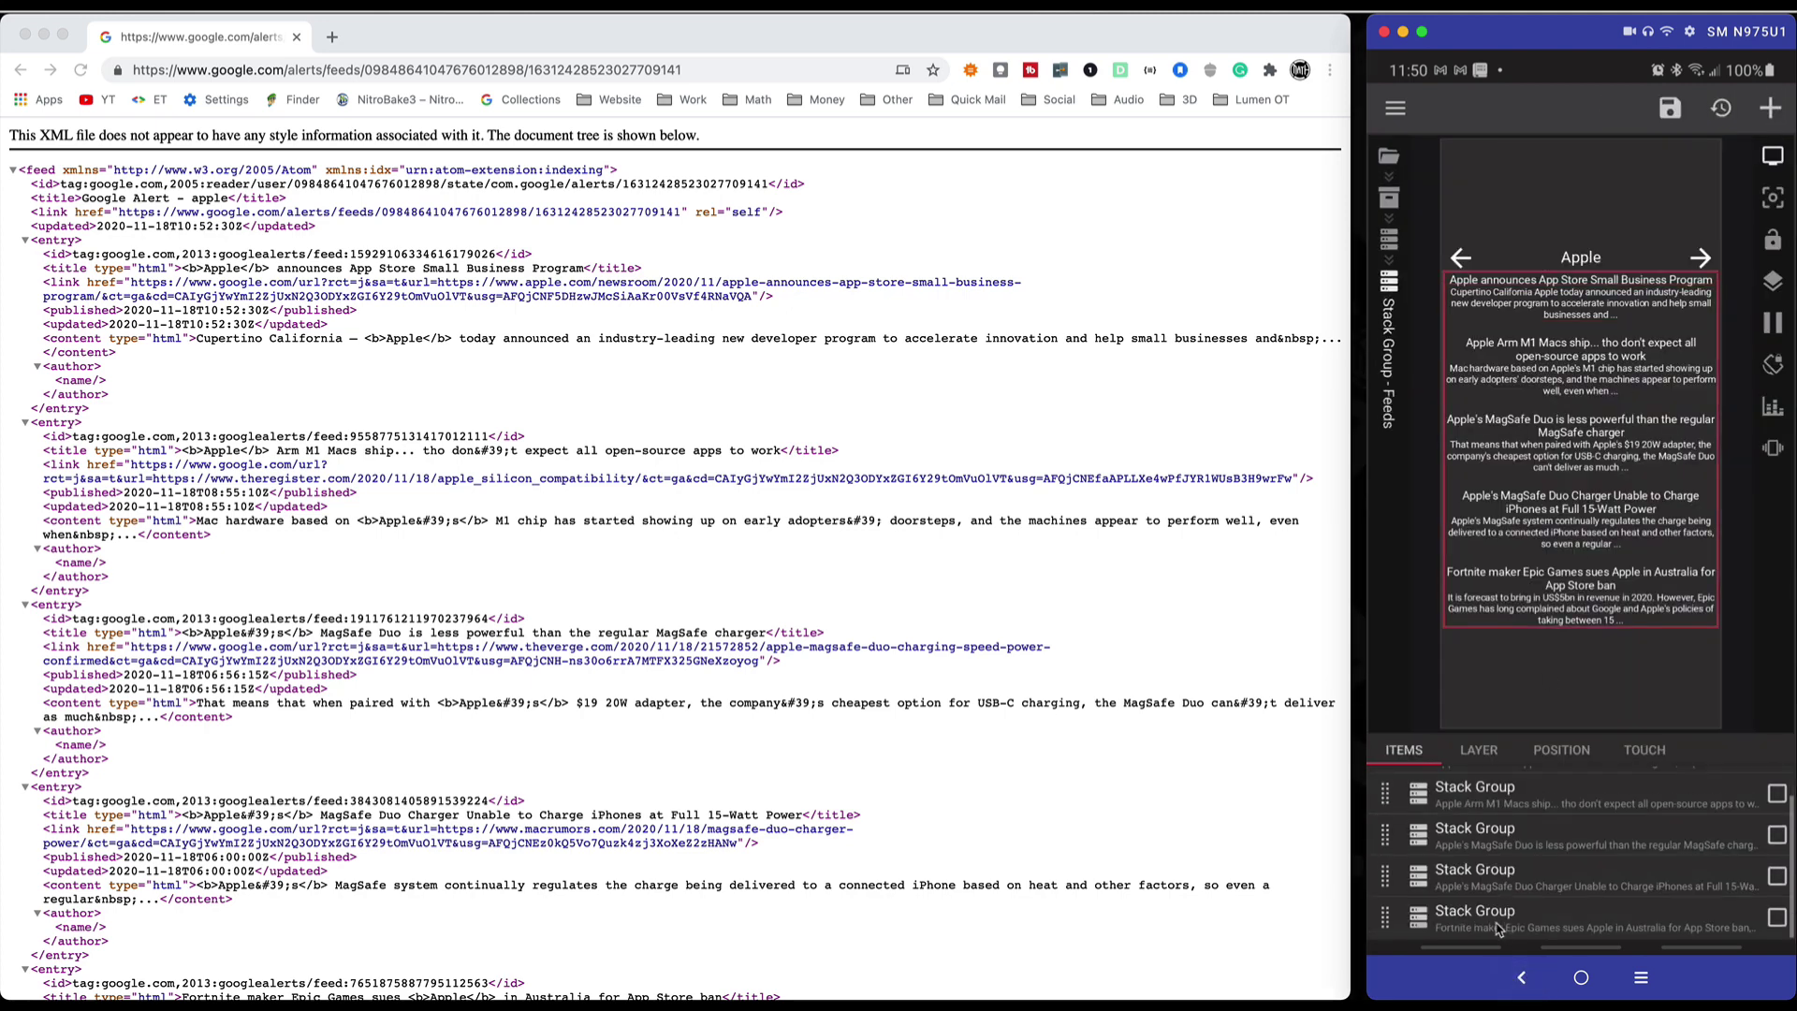
left_click(1586, 628)
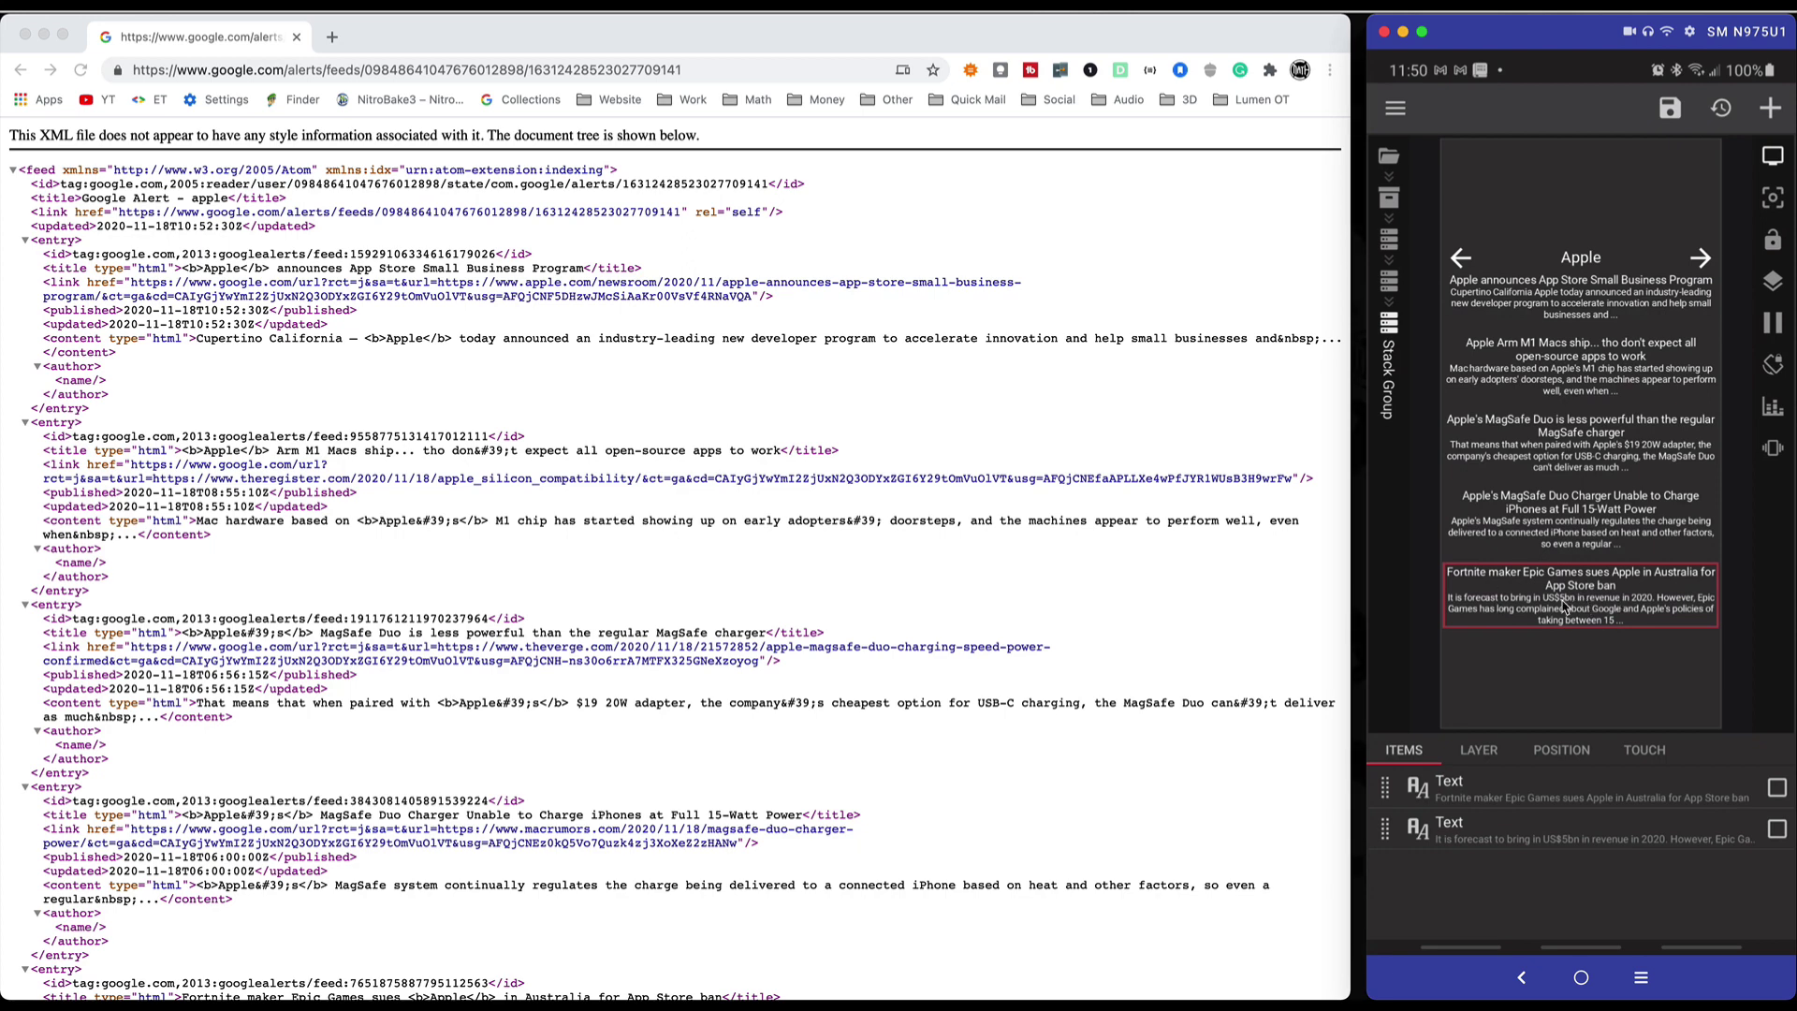
left_click(1531, 794)
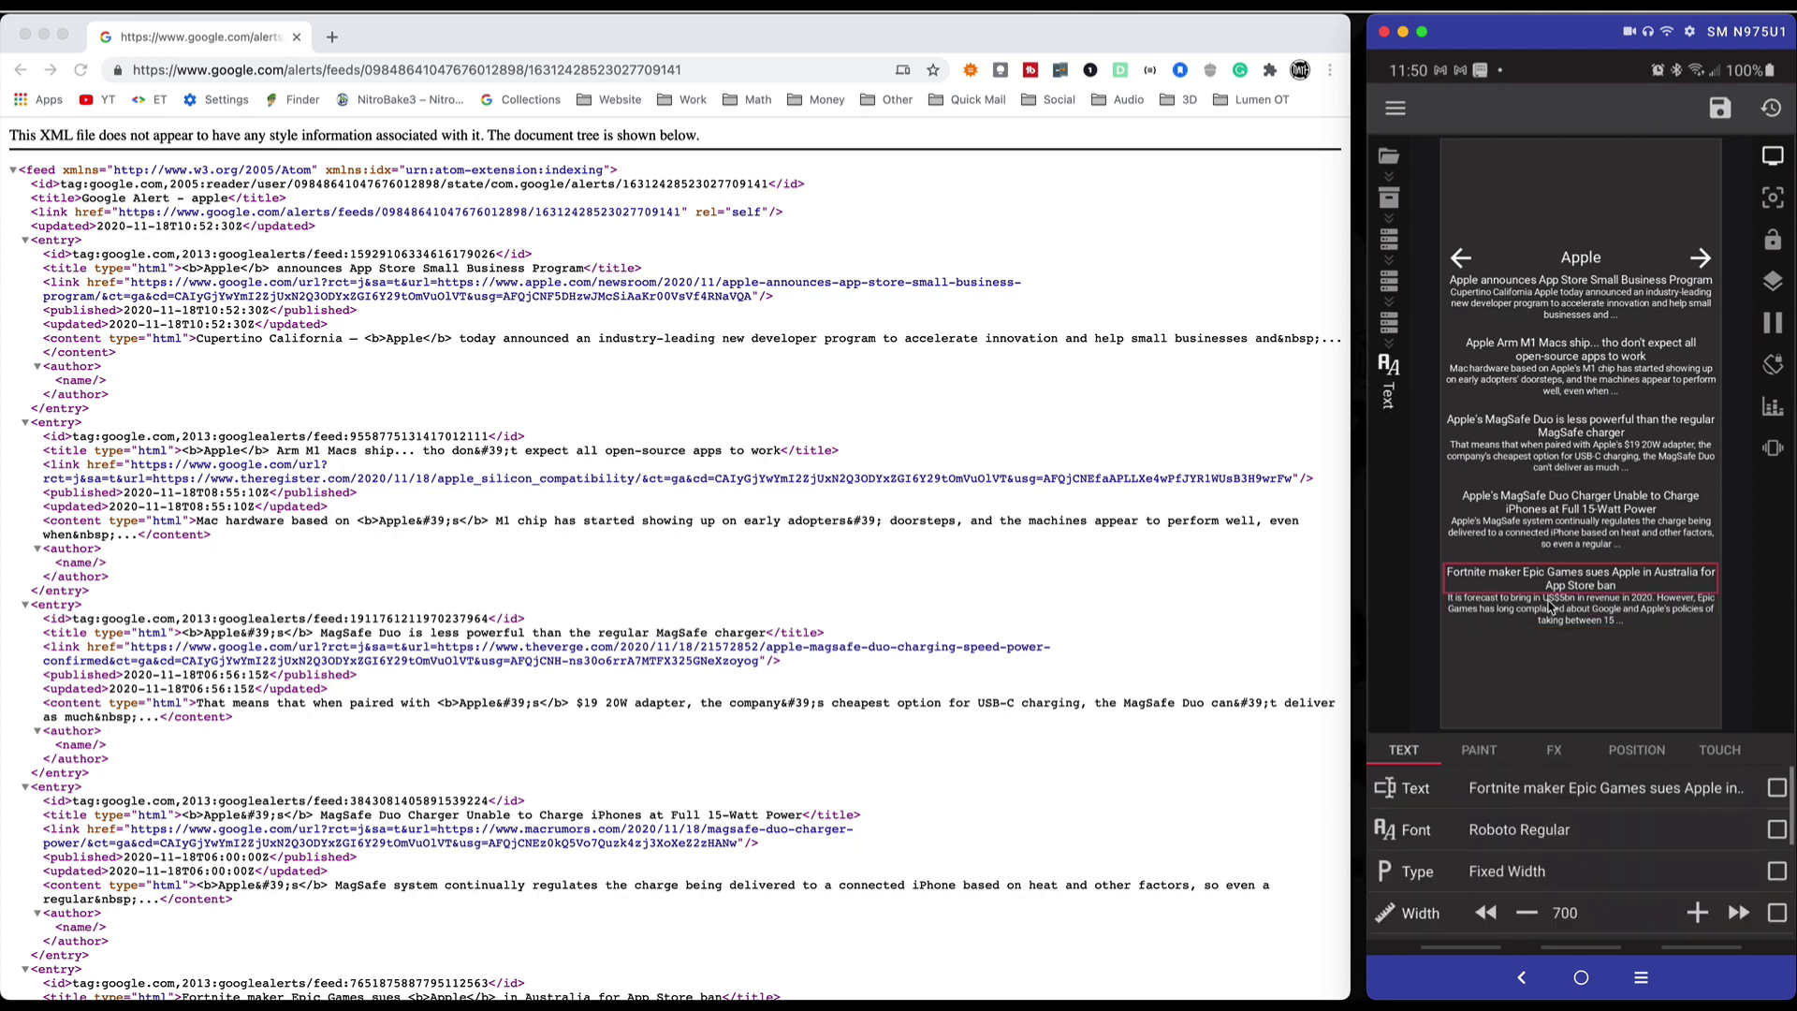
left_click(1568, 786)
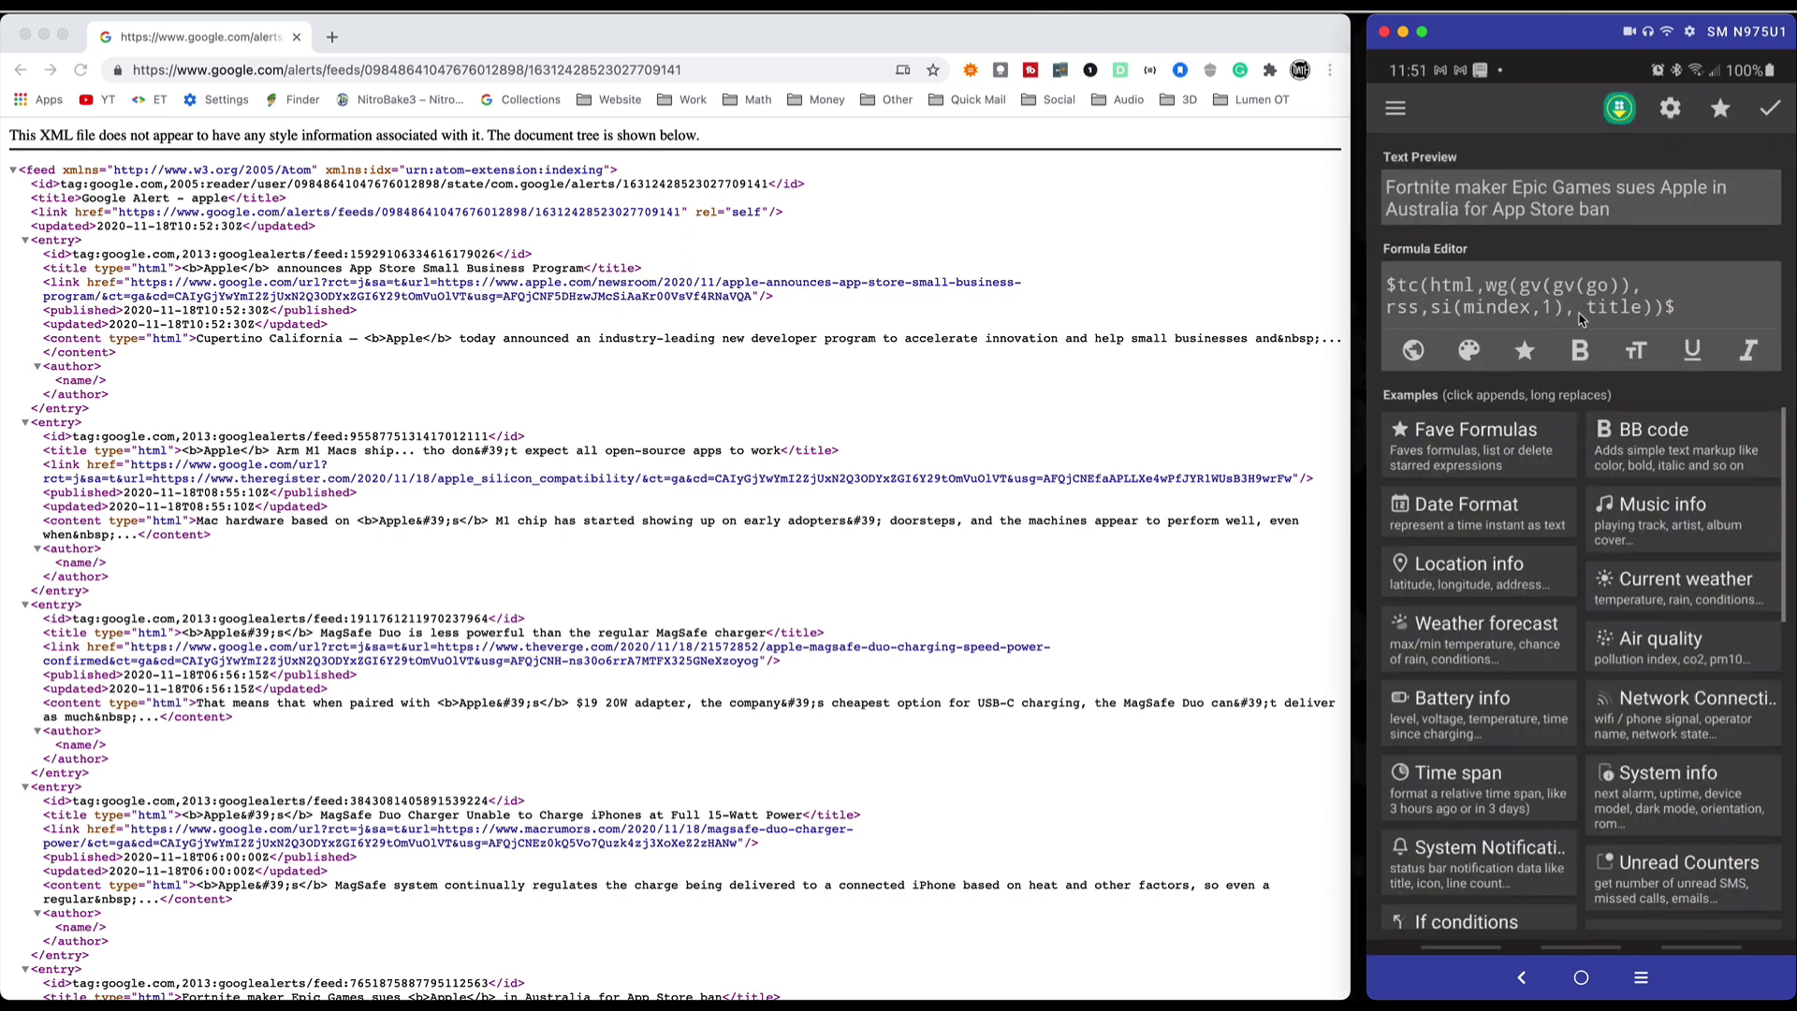
Step: Inspect the Fortnite story's summary formula reading //entry[5]//content with the Epic Games US$5bn text
left_click(1770, 109)
left_click(1521, 977)
left_click(1477, 839)
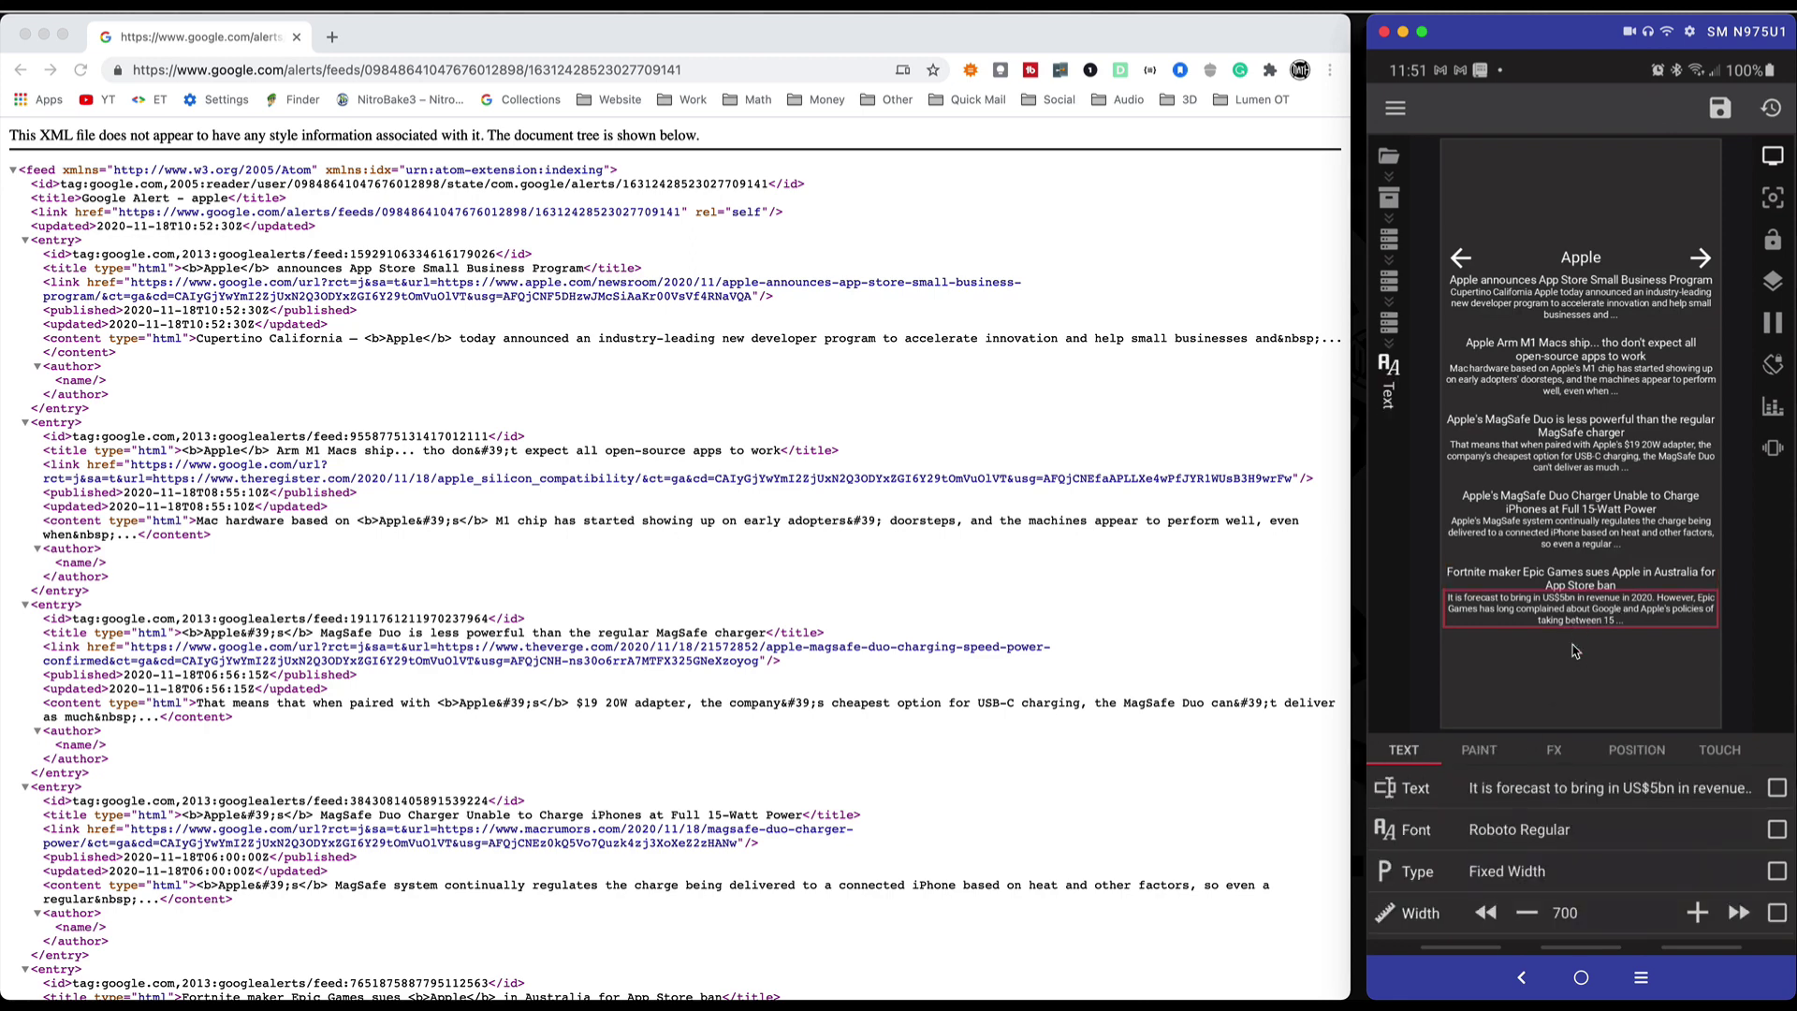
left_click(1543, 797)
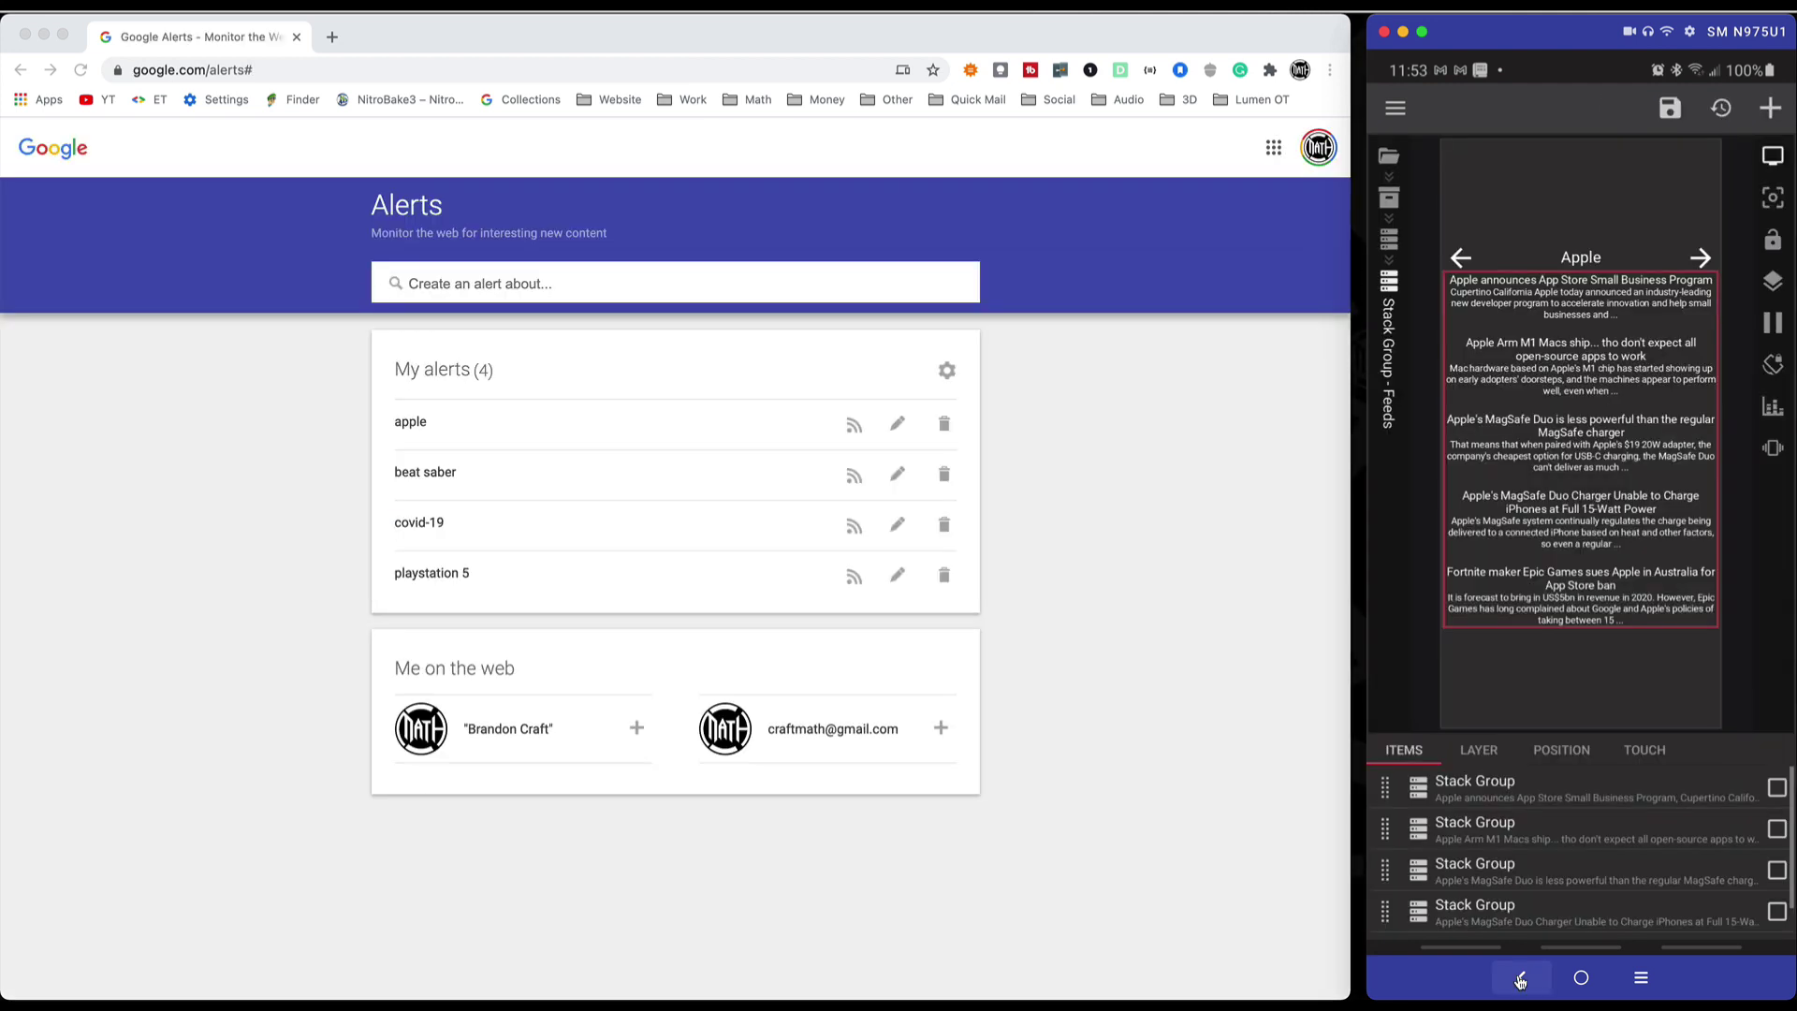
Step: Bring up the MagSafe Duo story group's Open Link touch action under Stack Group - Feeds
left_click(1521, 978)
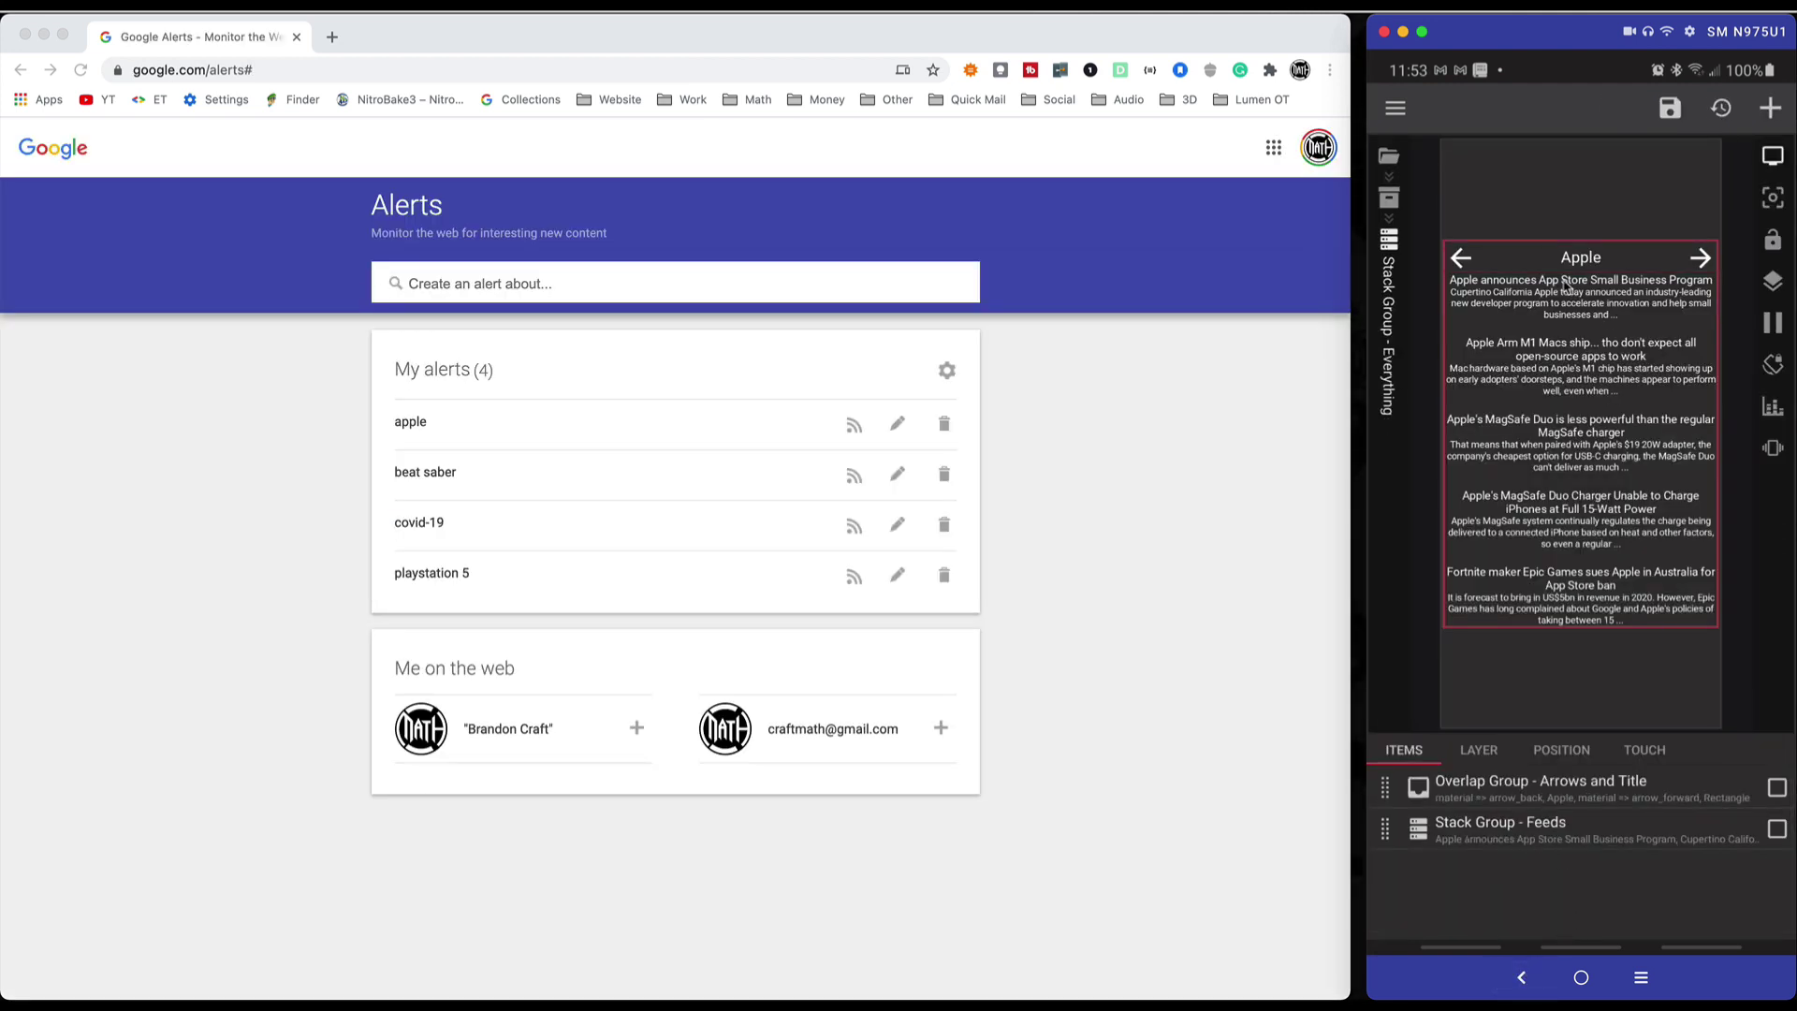
left_click(1485, 833)
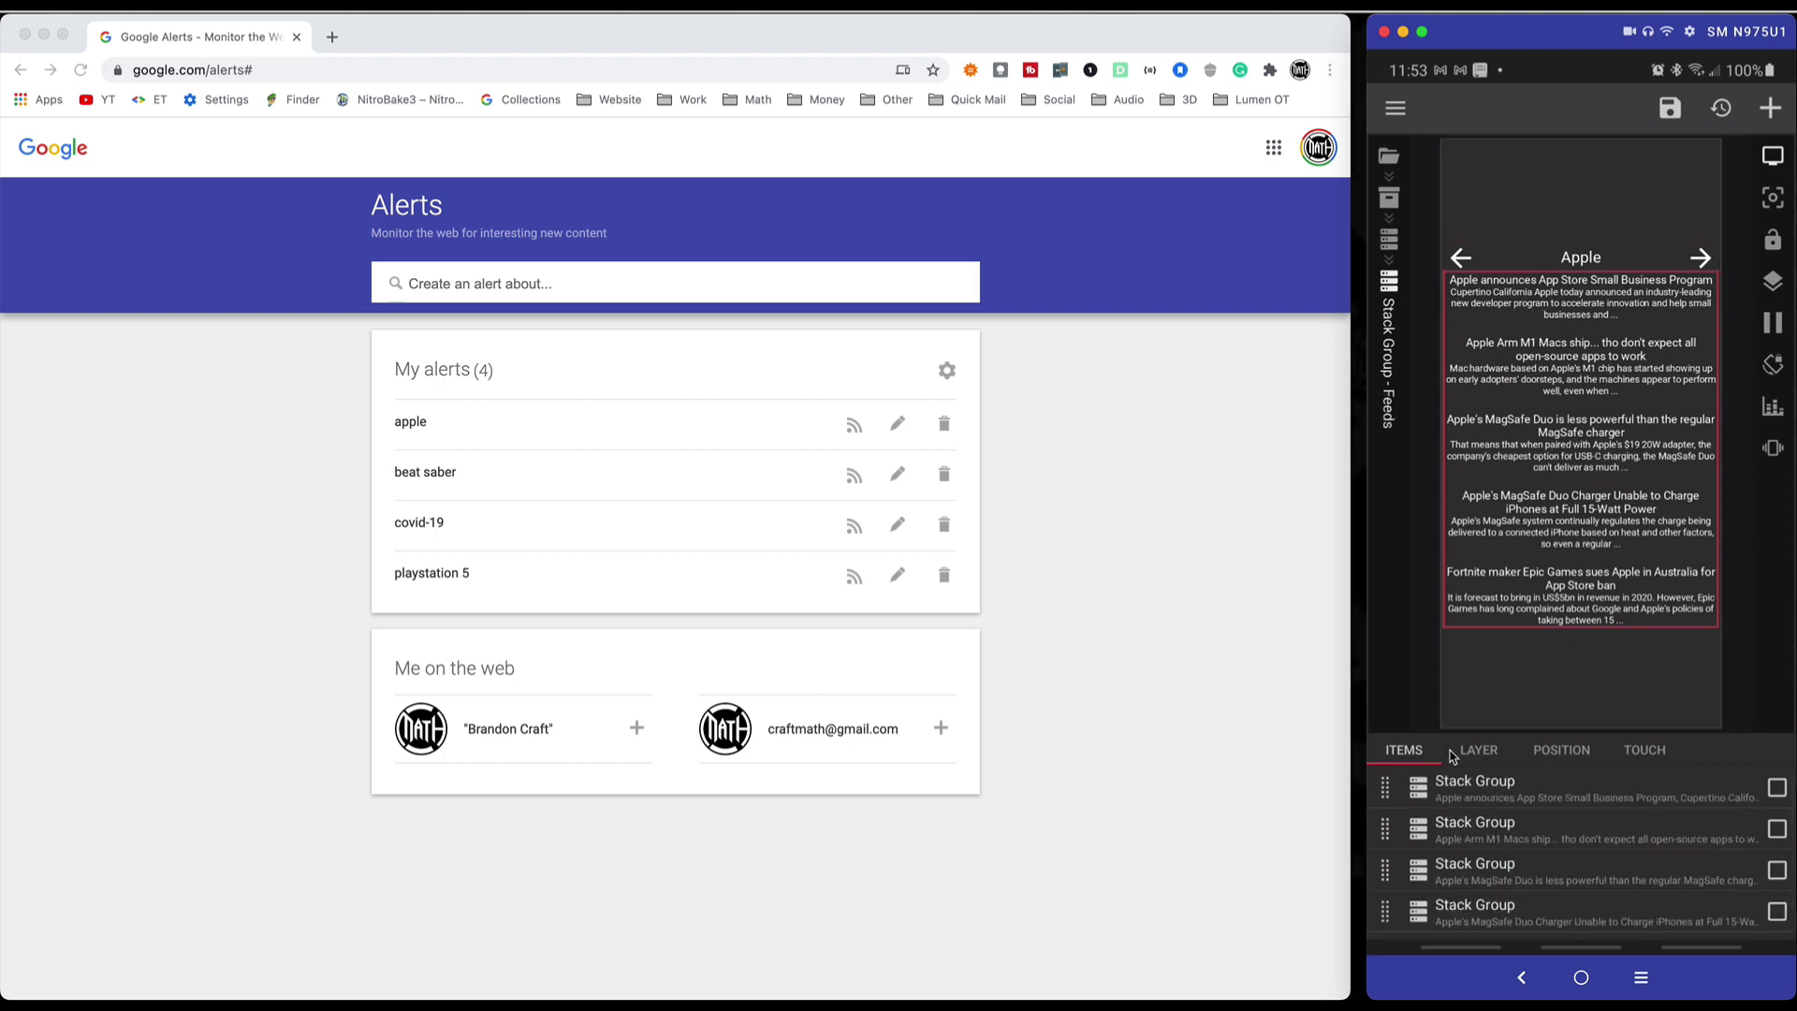
left_click(1484, 870)
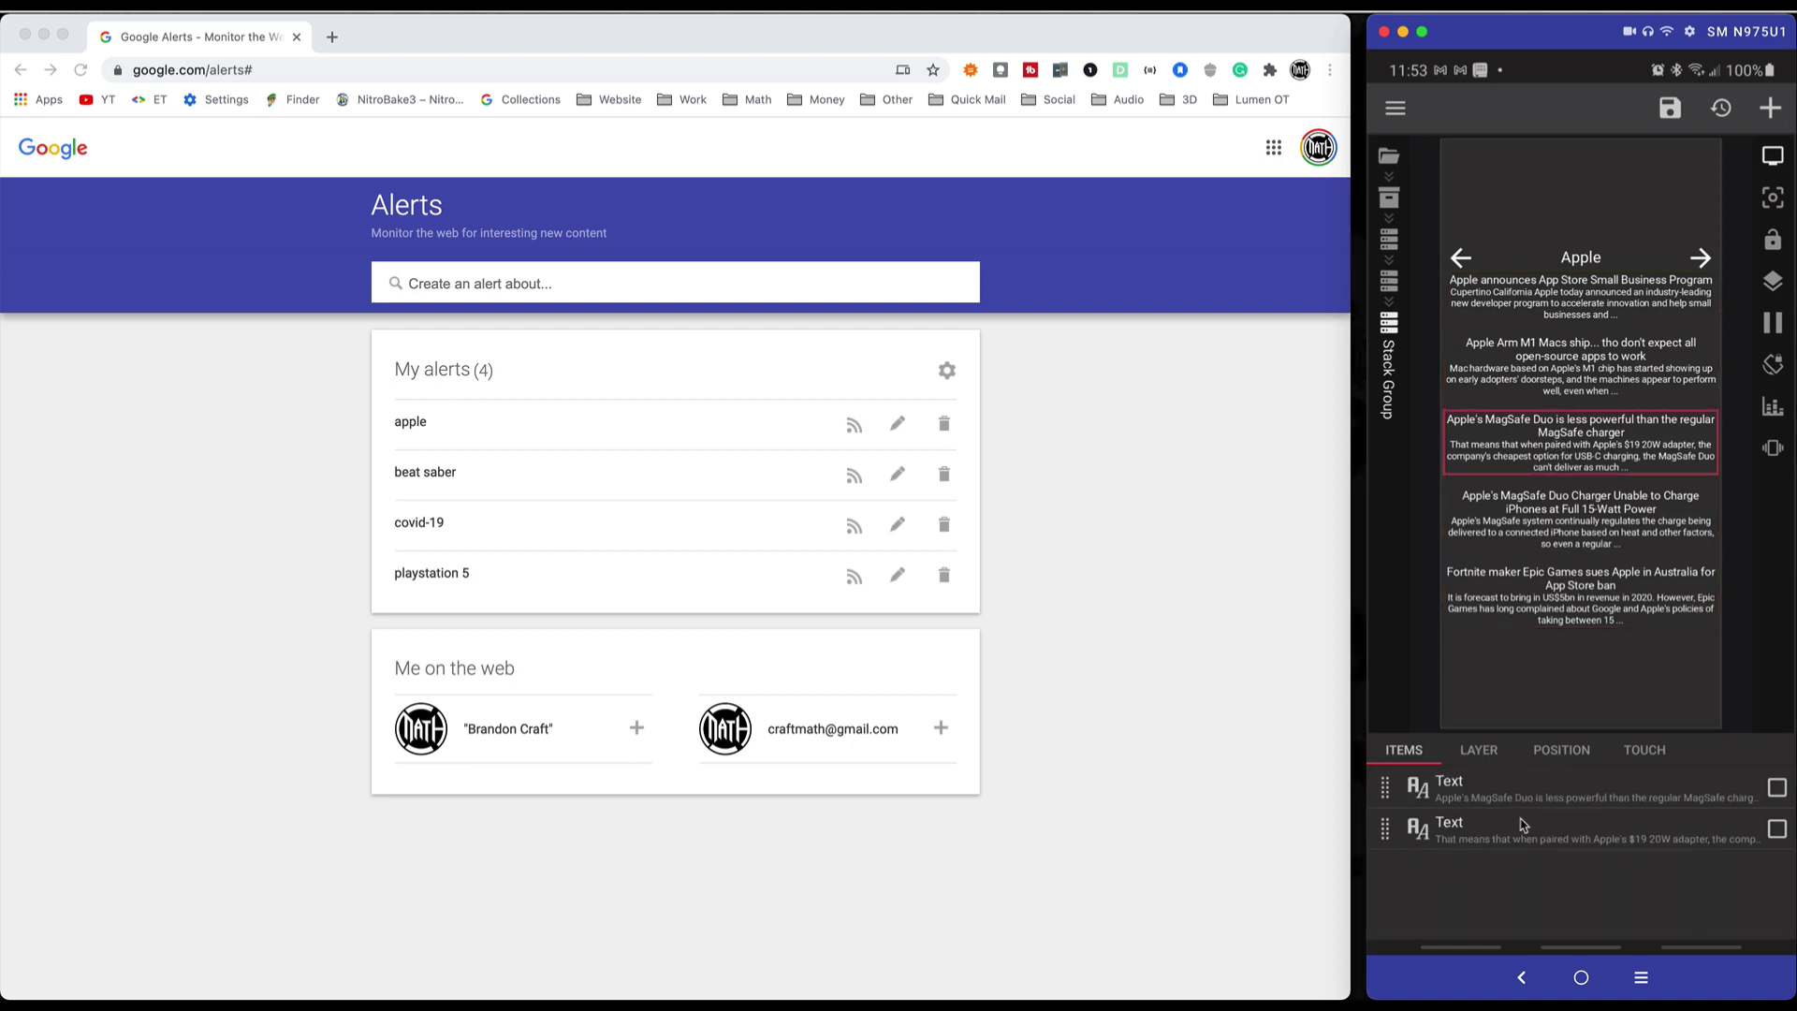
left_click(1646, 752)
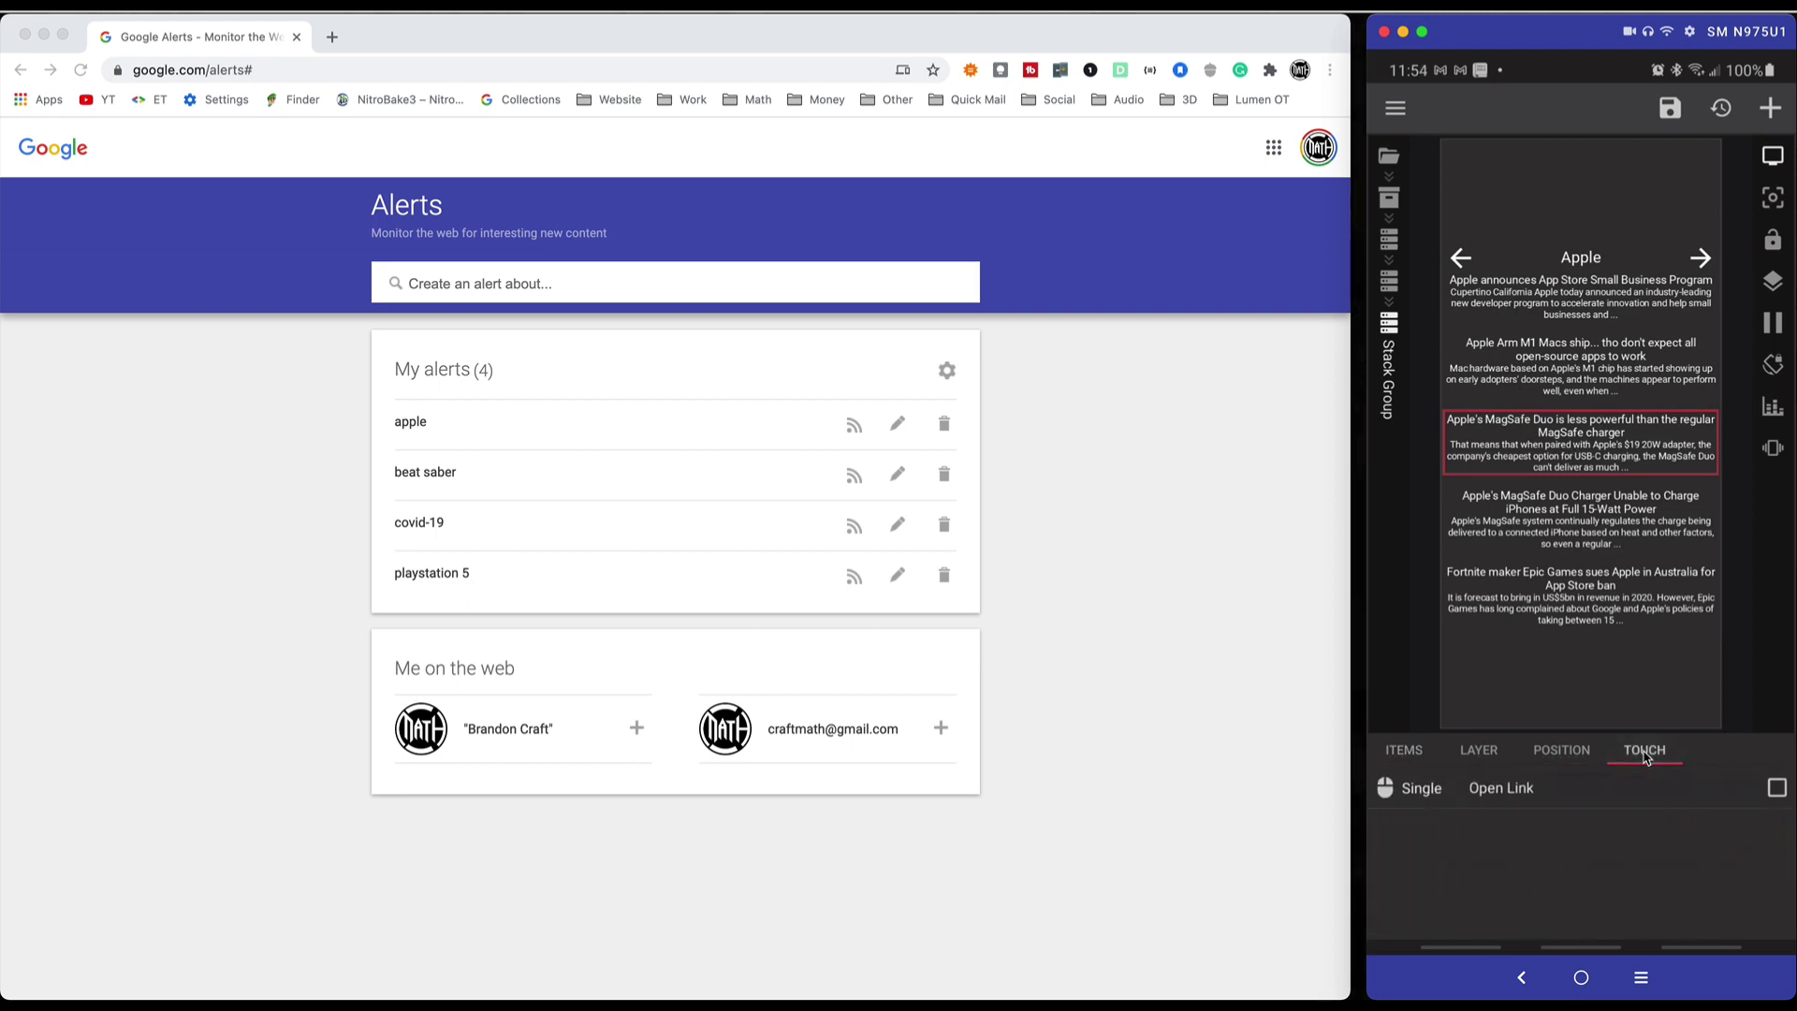
left_click(1526, 794)
Step: Set the MagSafe Duo story's link URL to $wg(gv(gv(go)),rss,si(mindex),link)$ and return to the top-level items
left_click(1544, 831)
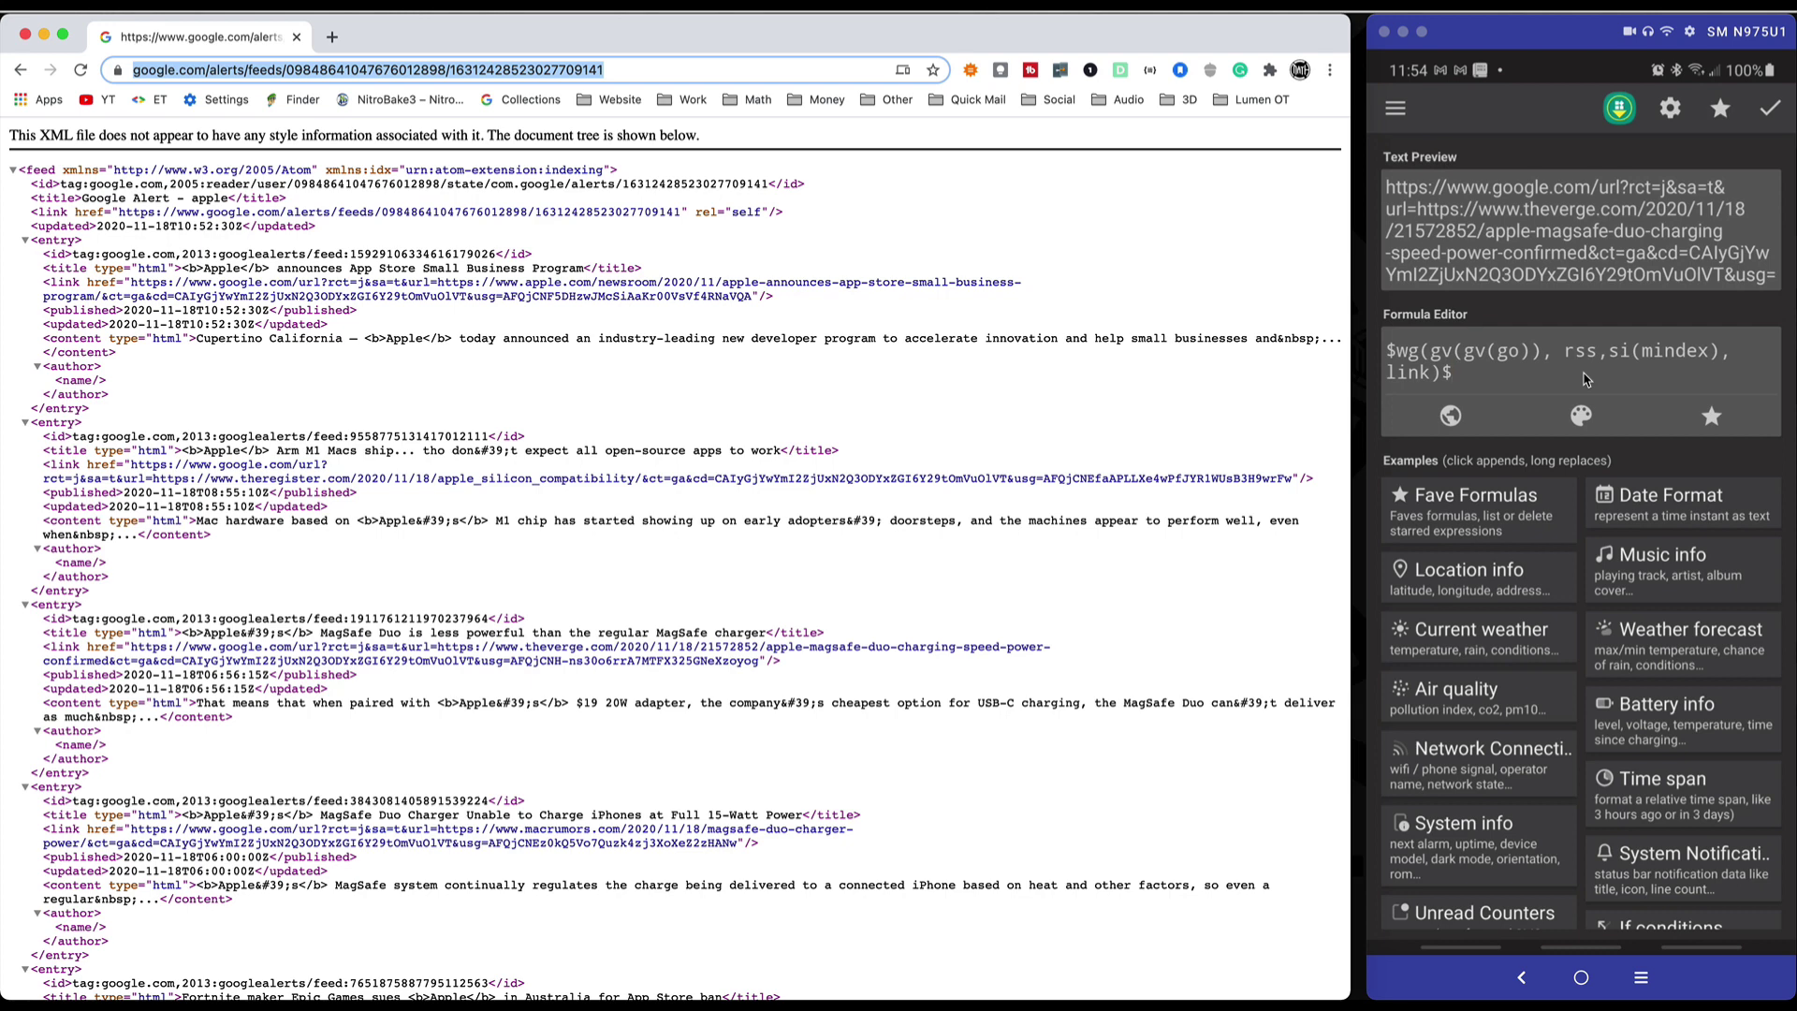
left_click(1770, 108)
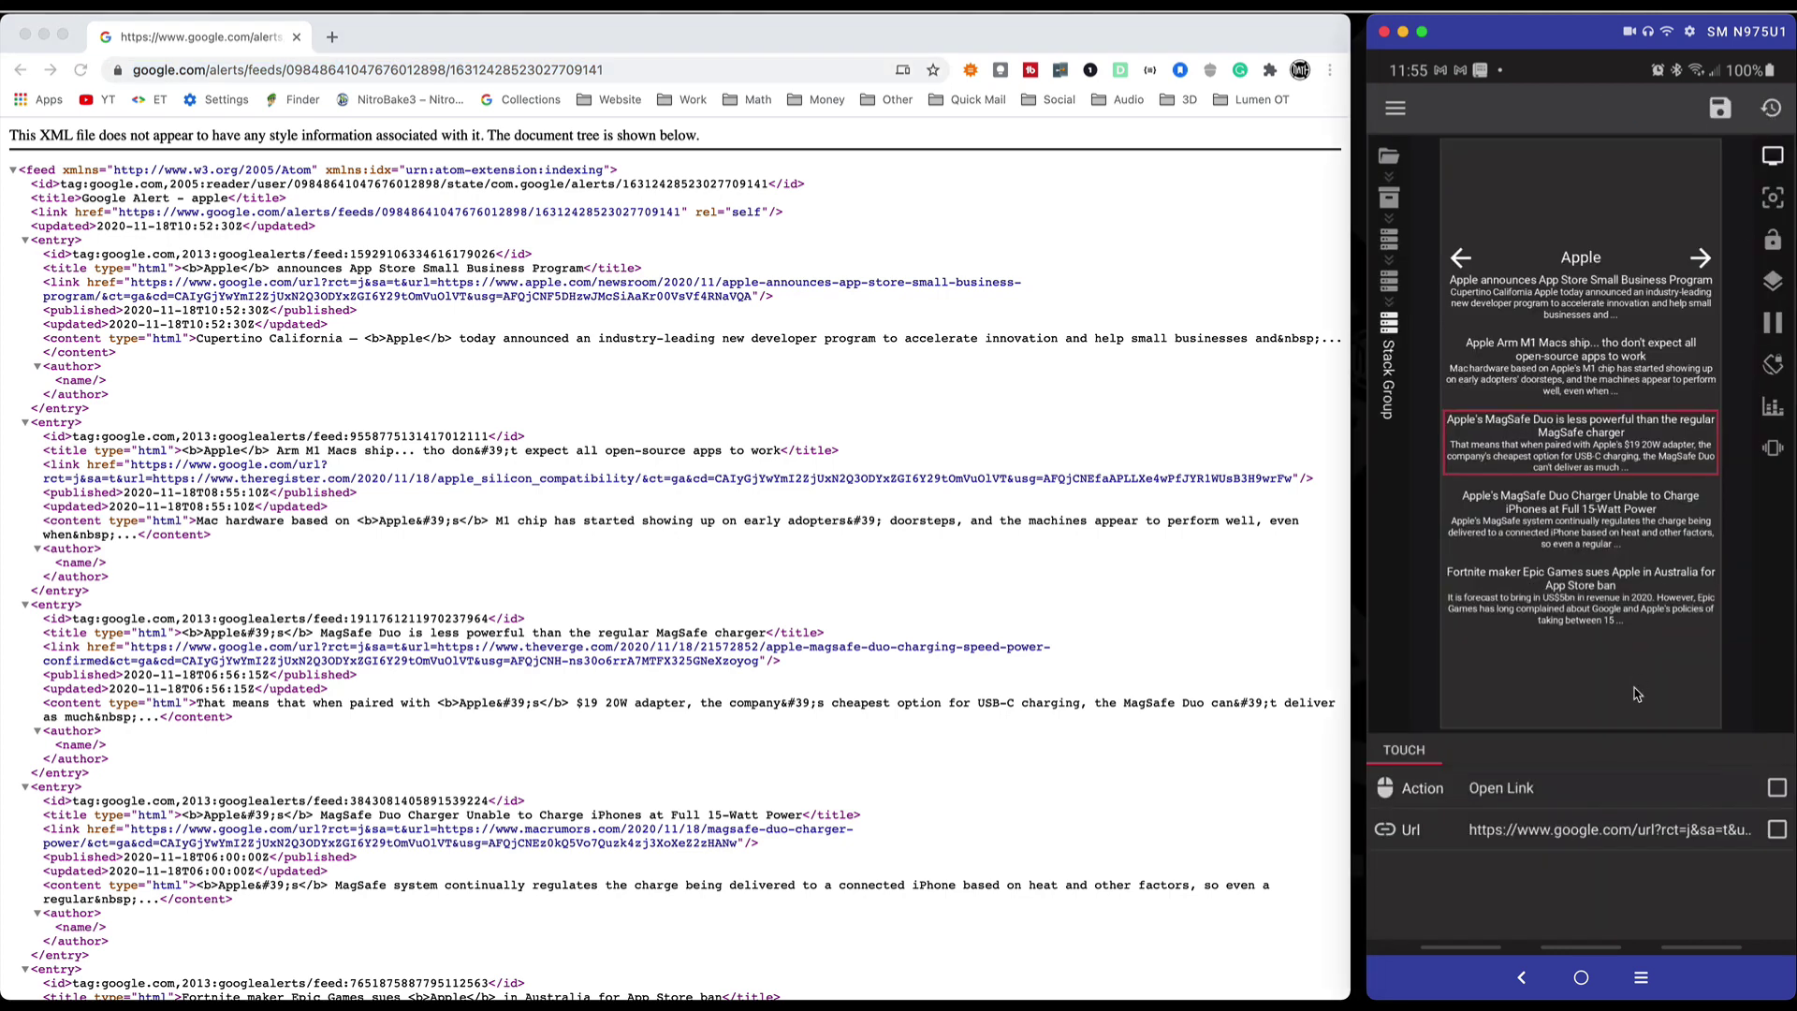
left_click(1521, 980)
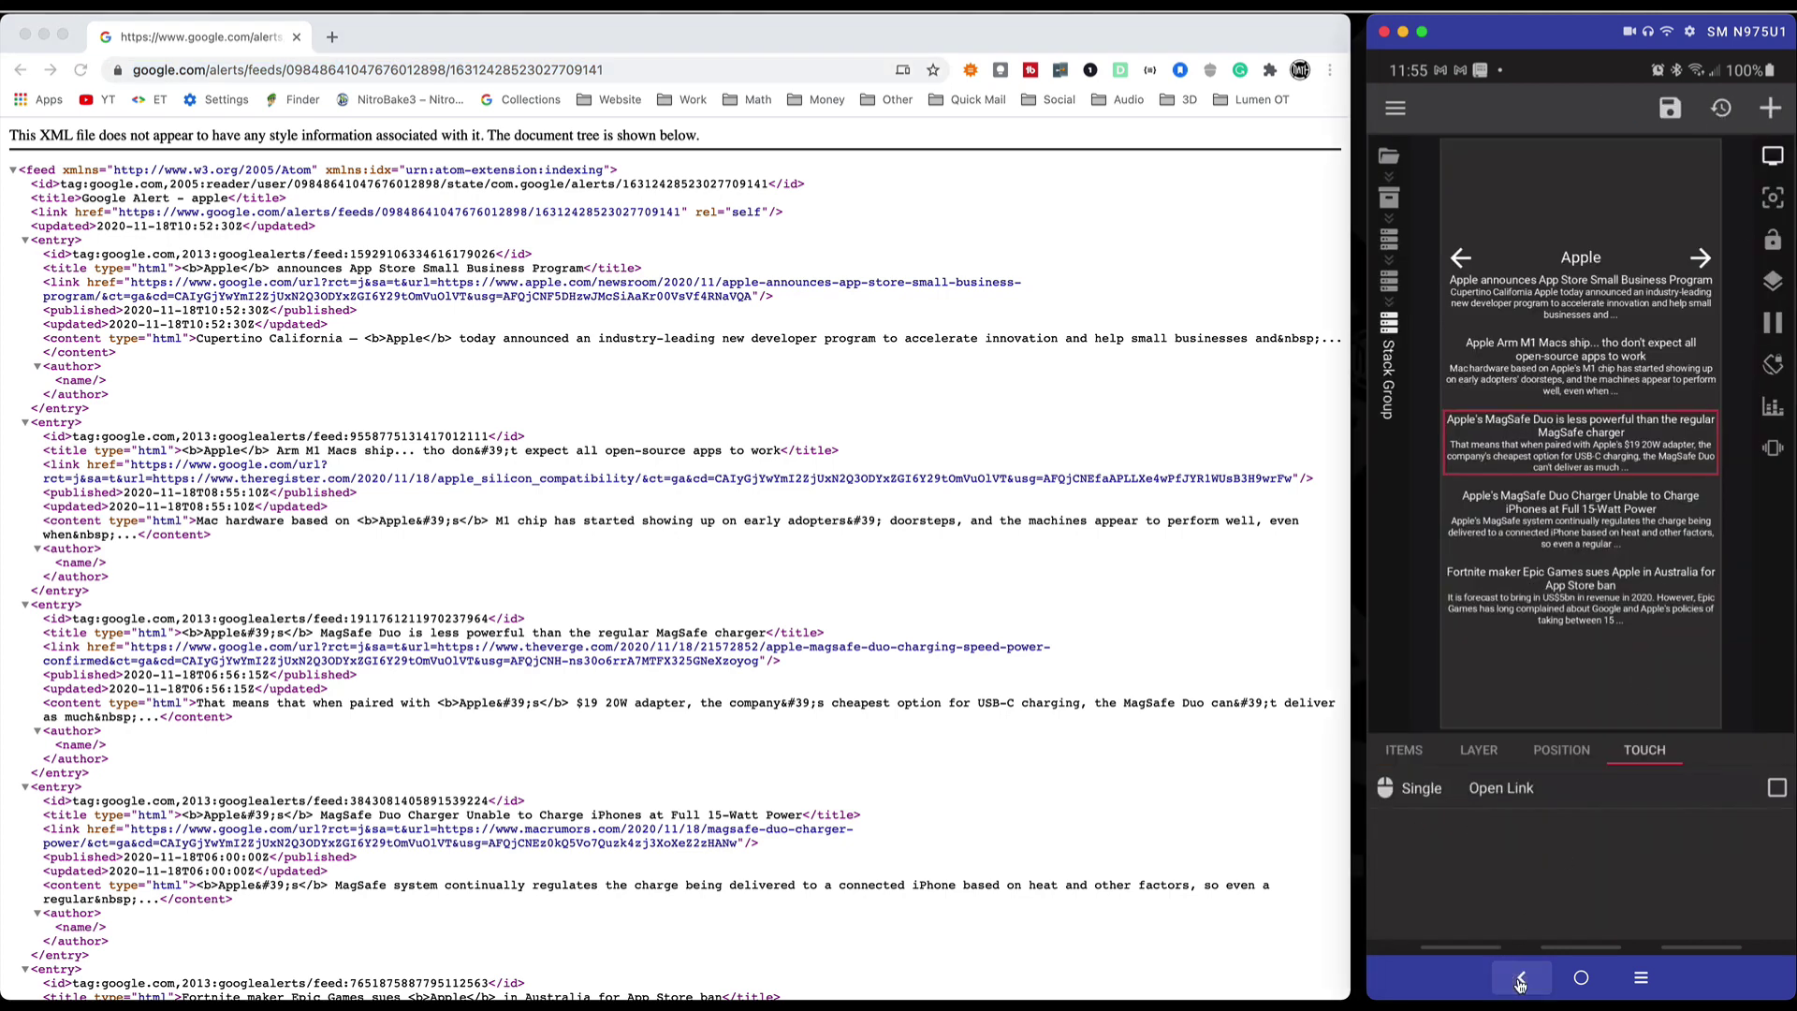
left_click(1520, 981)
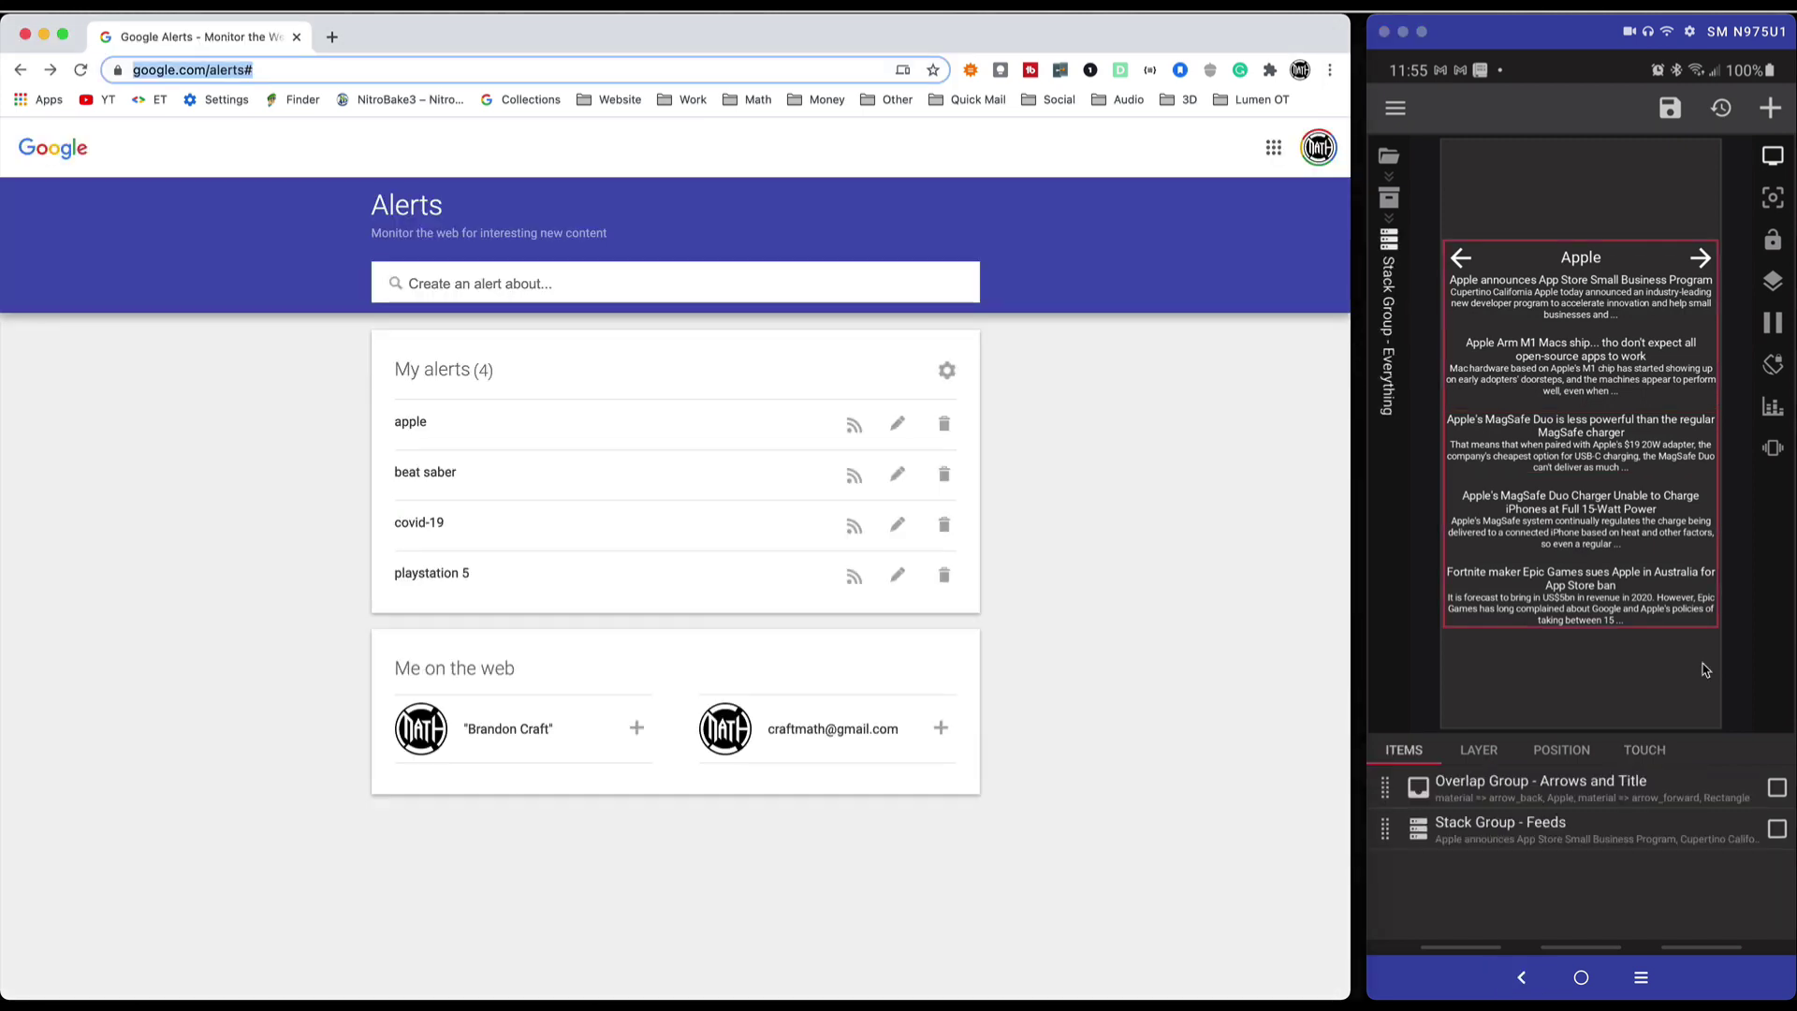